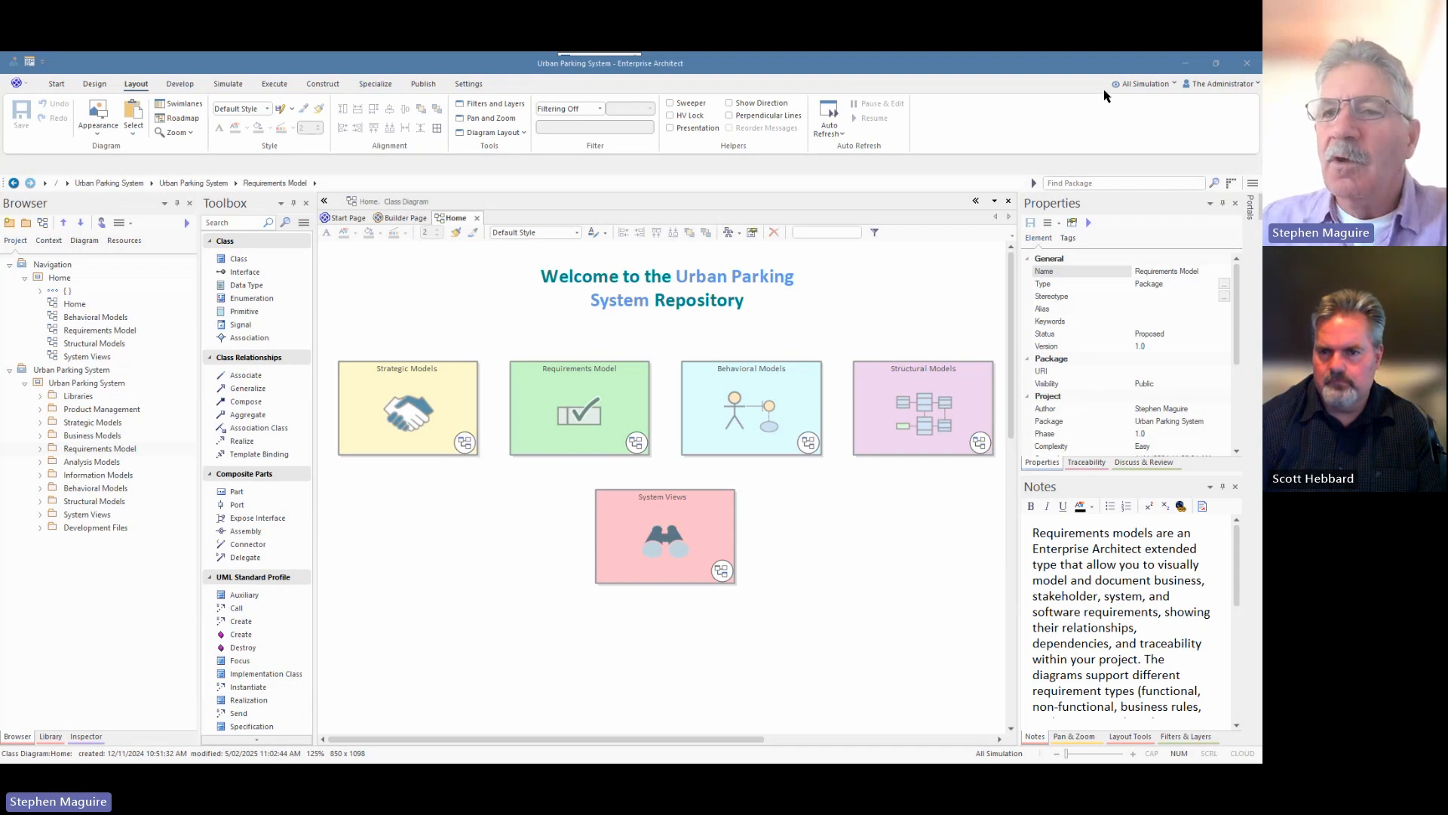
# Switch the working perspective to UML > All UML and close the Builder Page to return Home.
pyautogui.click(1174, 87)
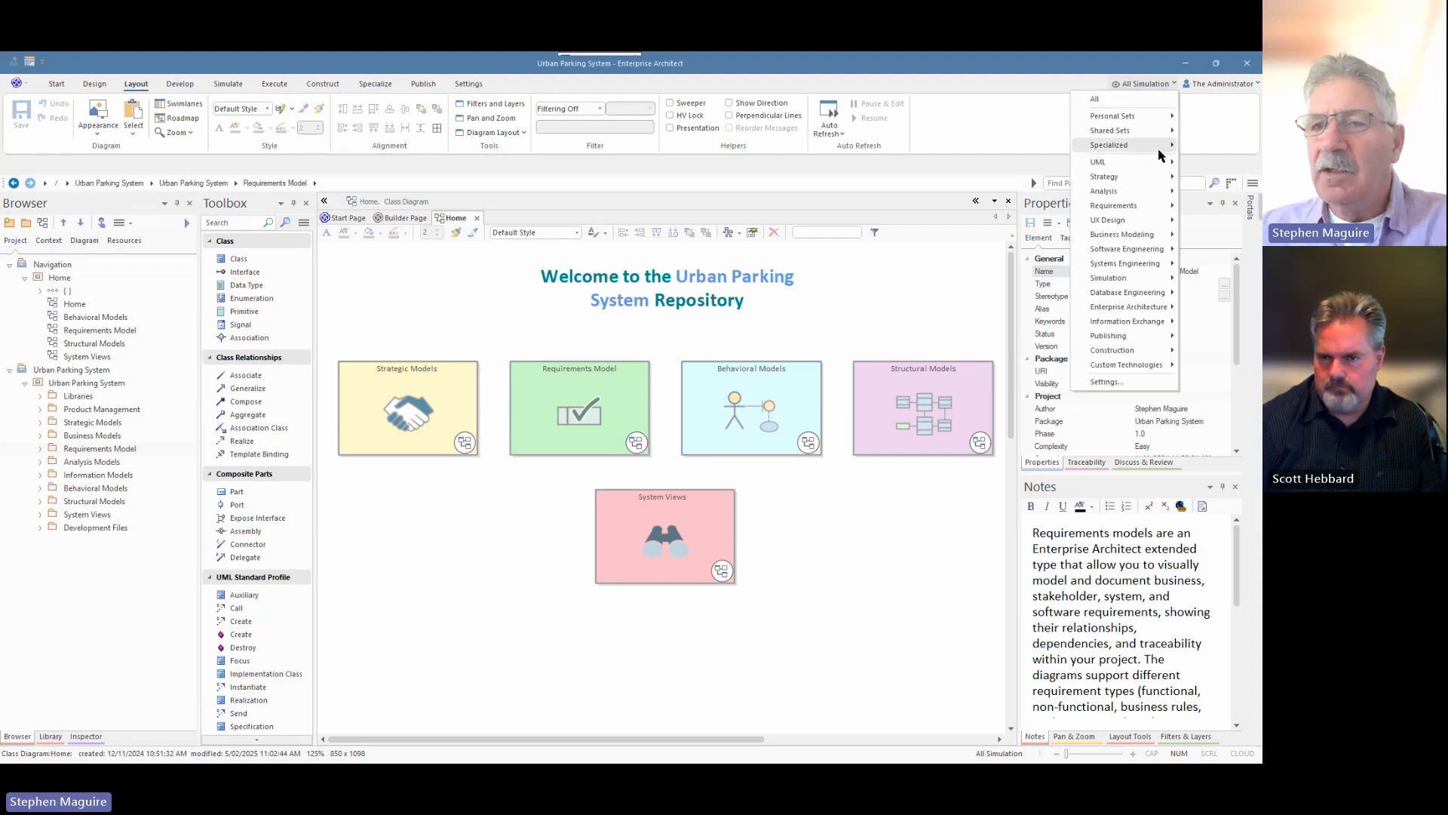
pyautogui.moveTo(1121, 256)
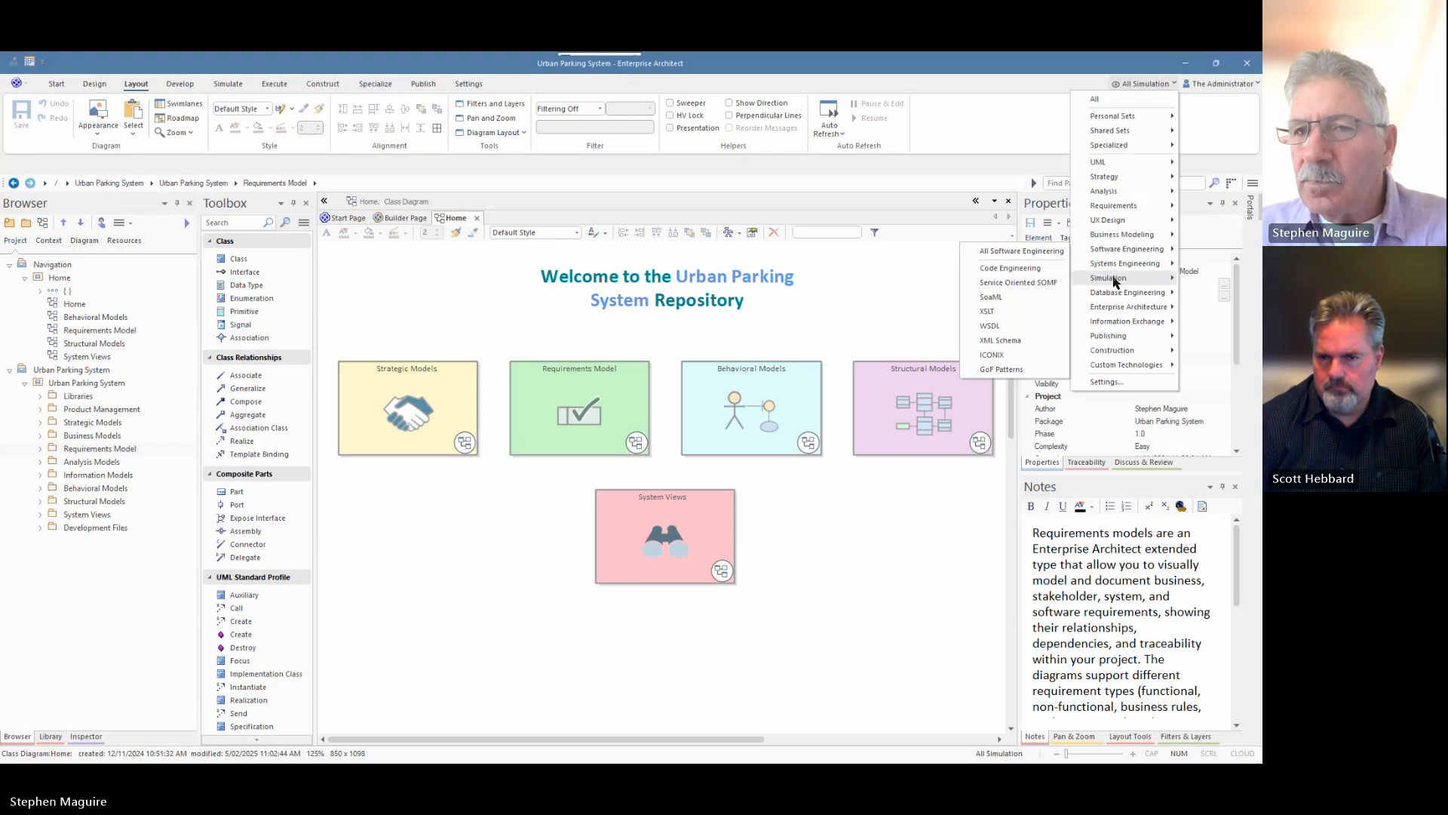
pyautogui.moveTo(1108, 168)
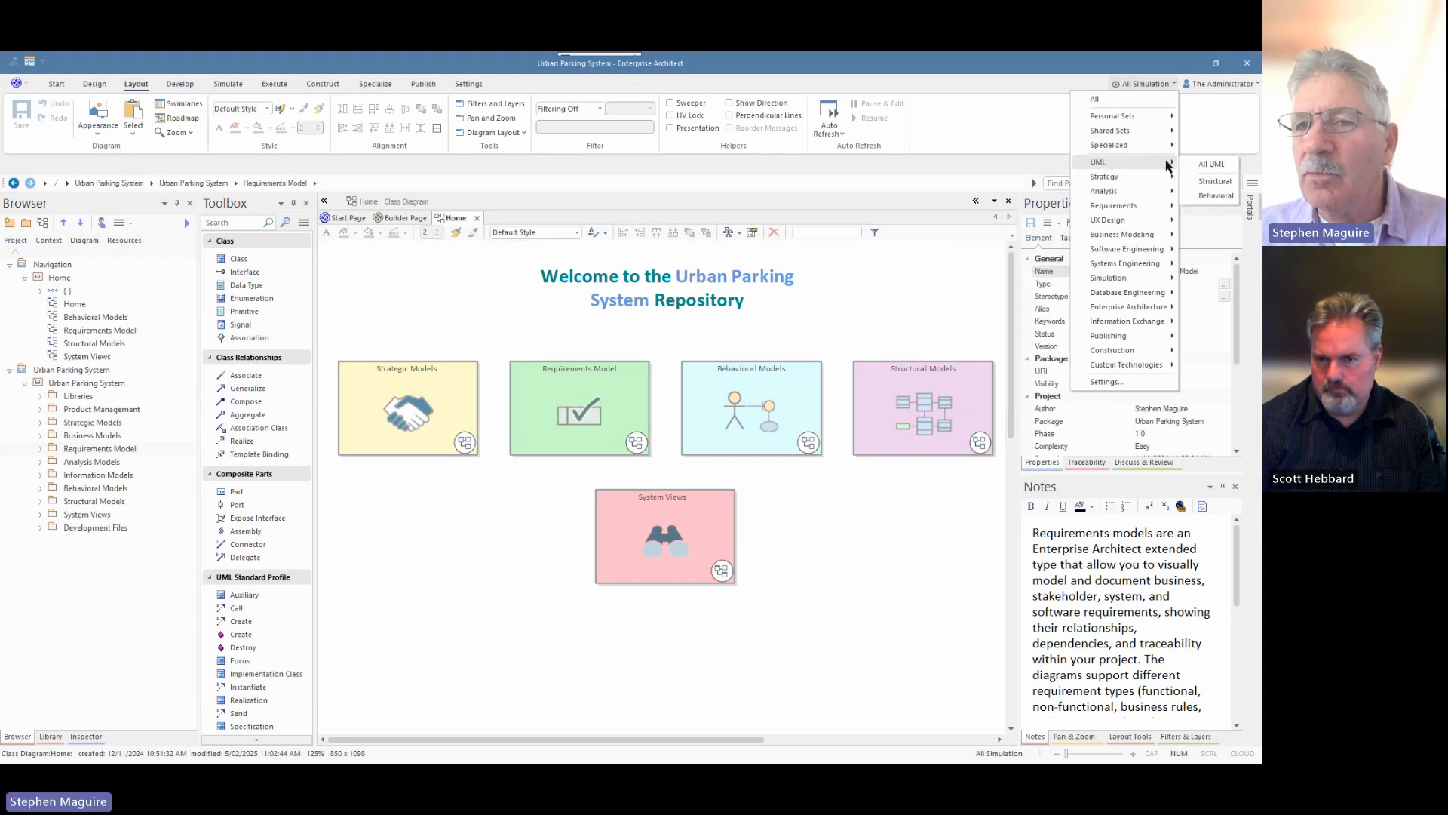
pyautogui.click(1209, 165)
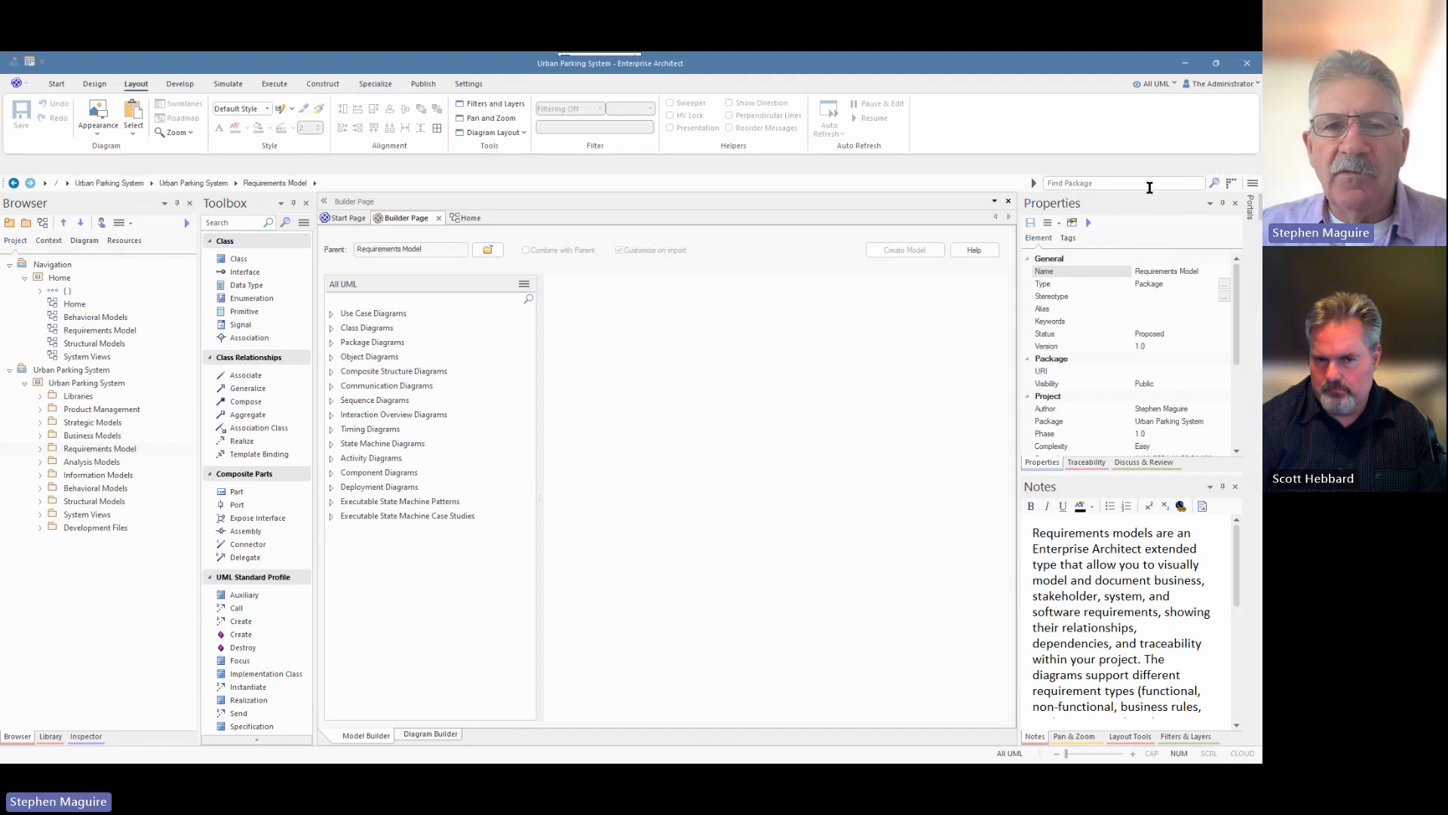
pyautogui.click(436, 220)
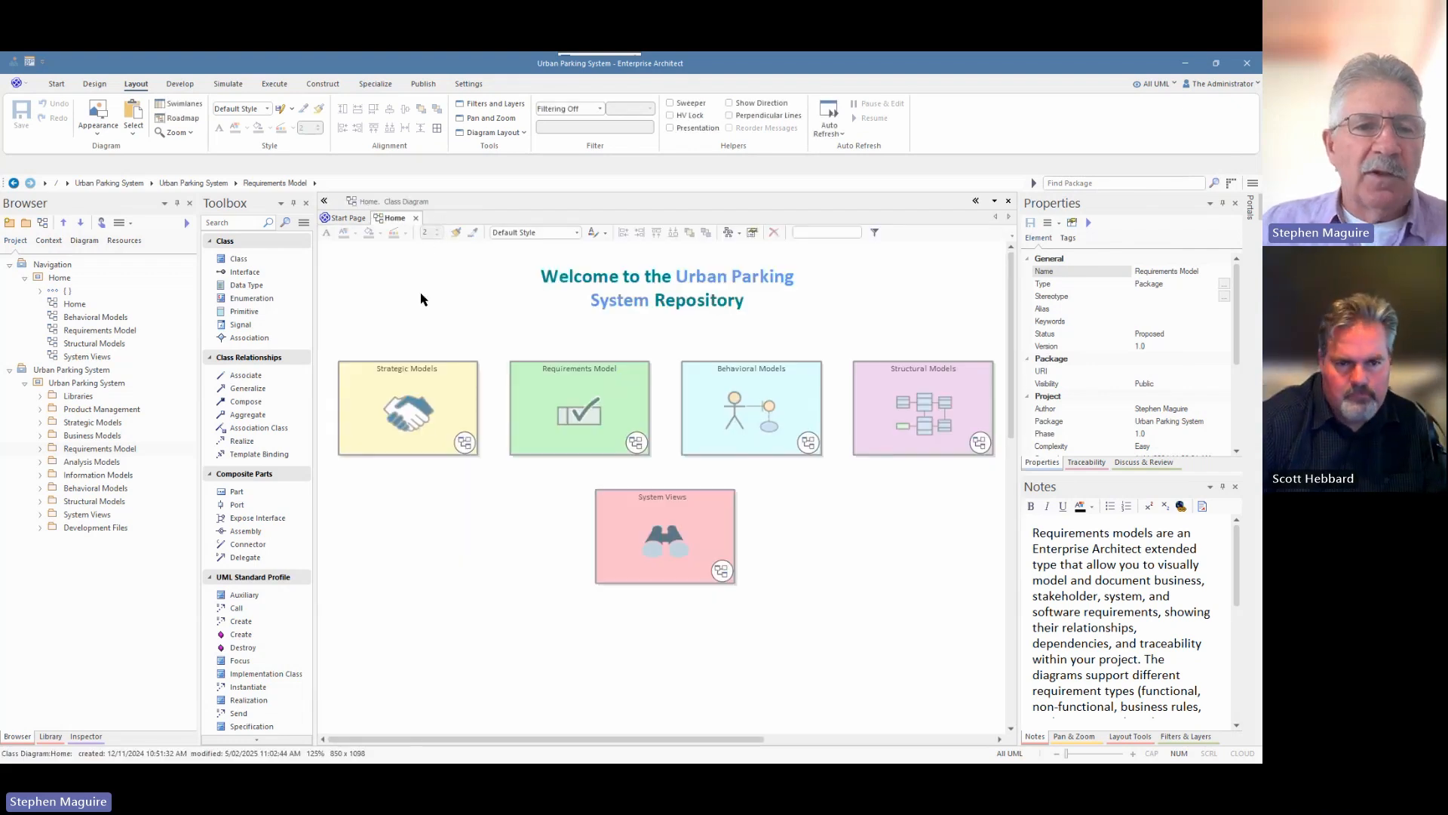
# Expand Information Models > Conceptual Data Model in the Browser and open the Conceptual Model diagram.
pyautogui.click(44, 502)
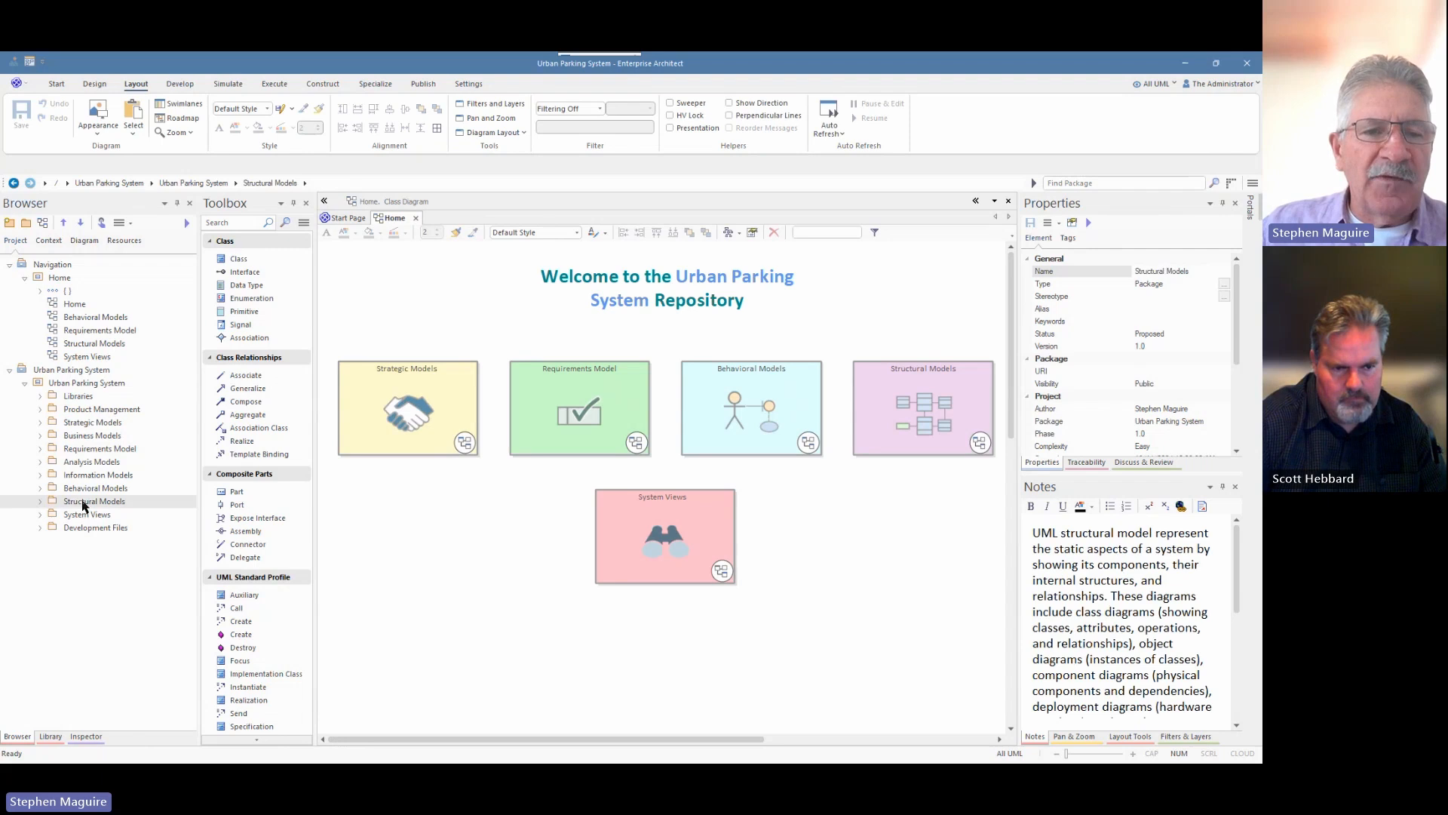
pyautogui.click(40, 503)
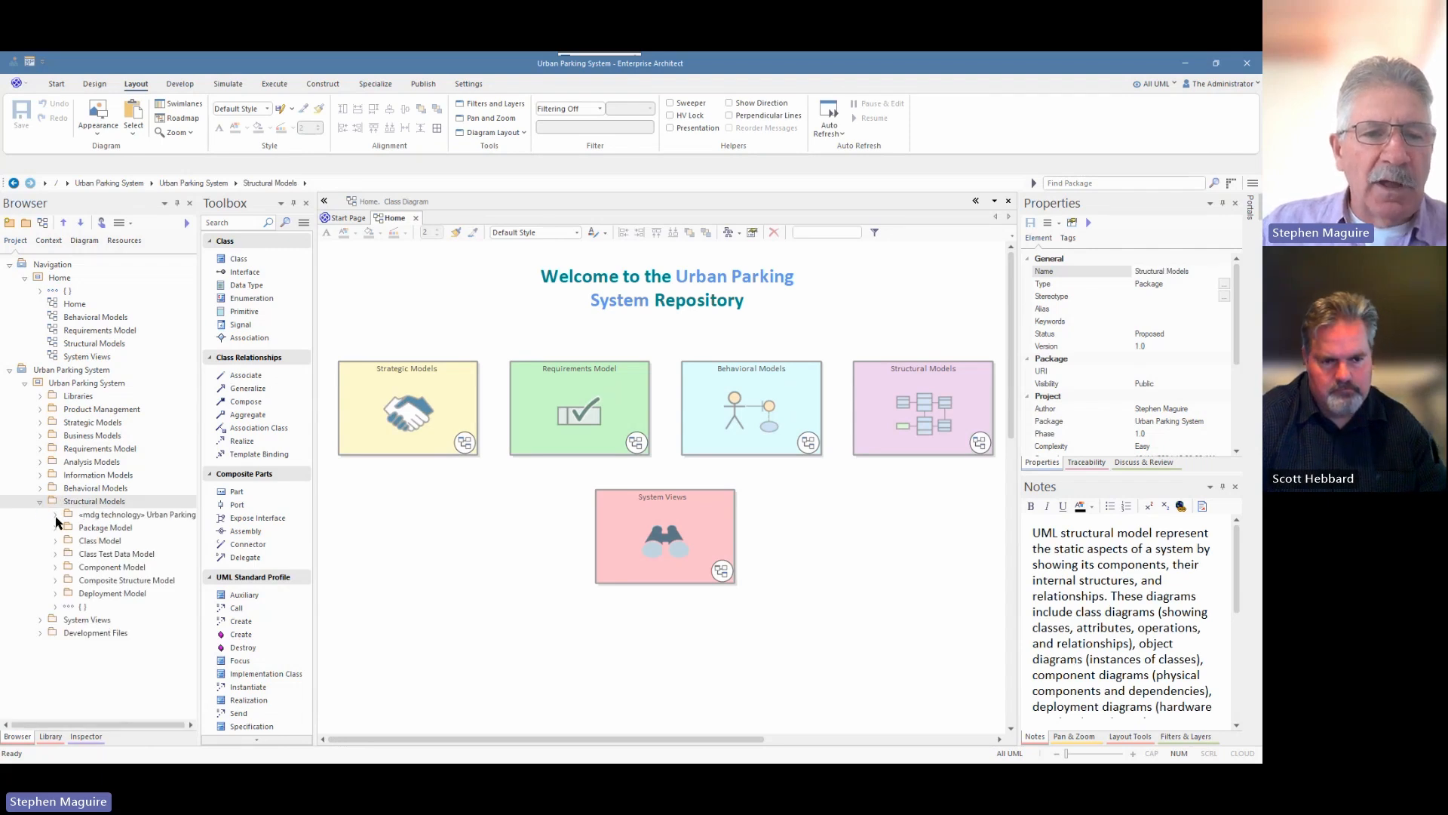
pyautogui.click(40, 502)
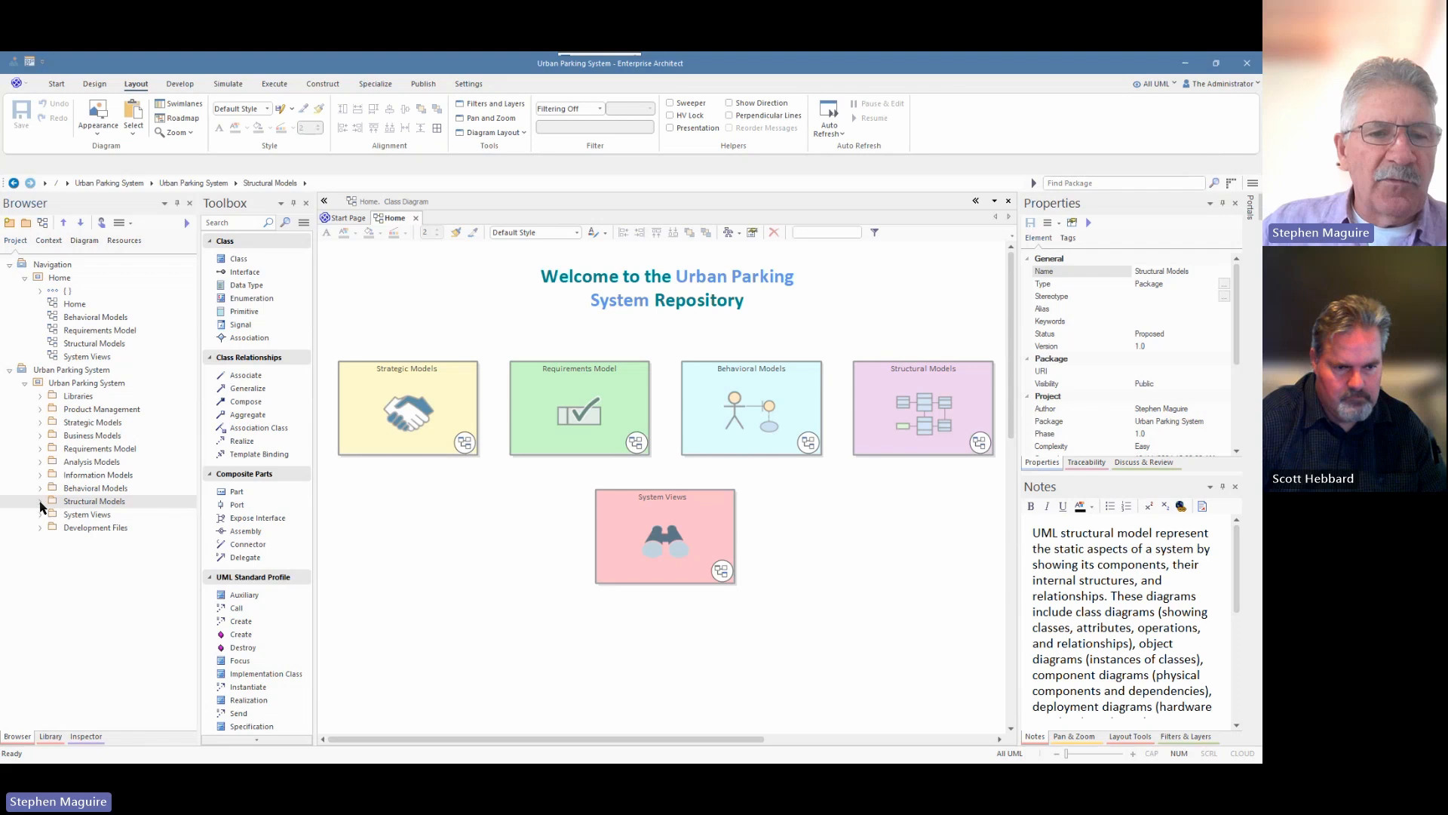
pyautogui.click(40, 475)
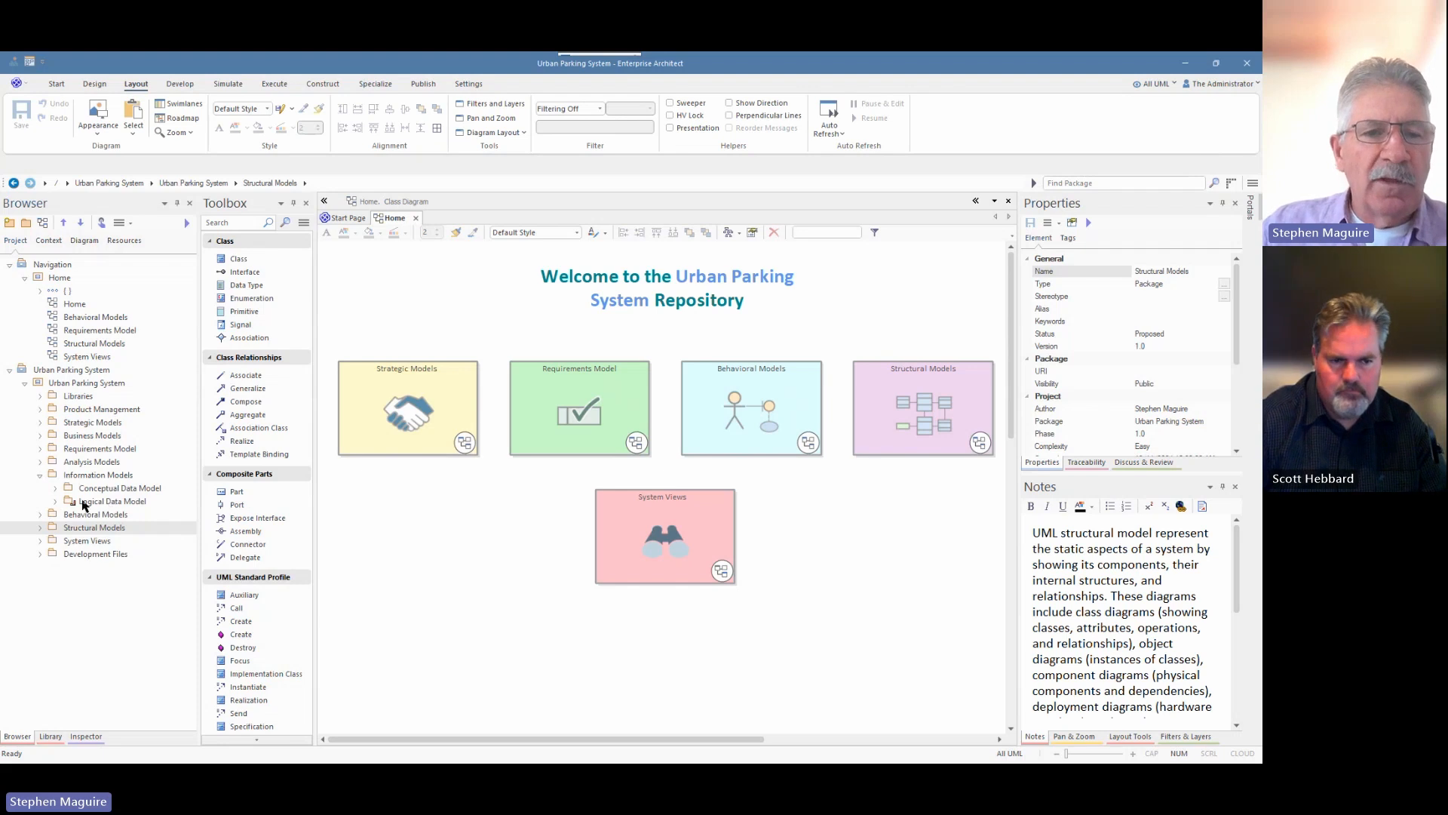
pyautogui.click(57, 488)
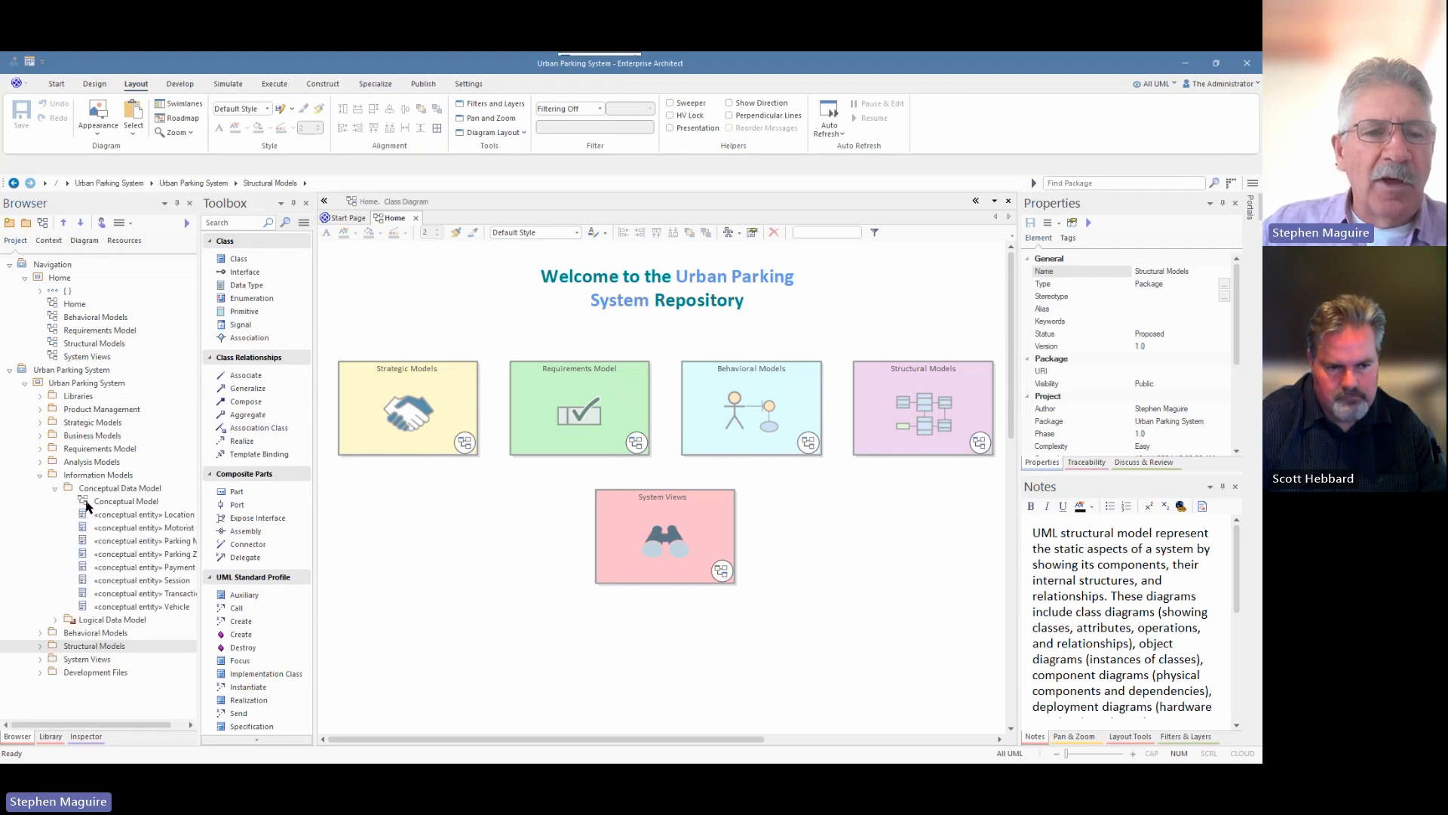
pyautogui.click(107, 502)
pyautogui.doubleClick(107, 502)
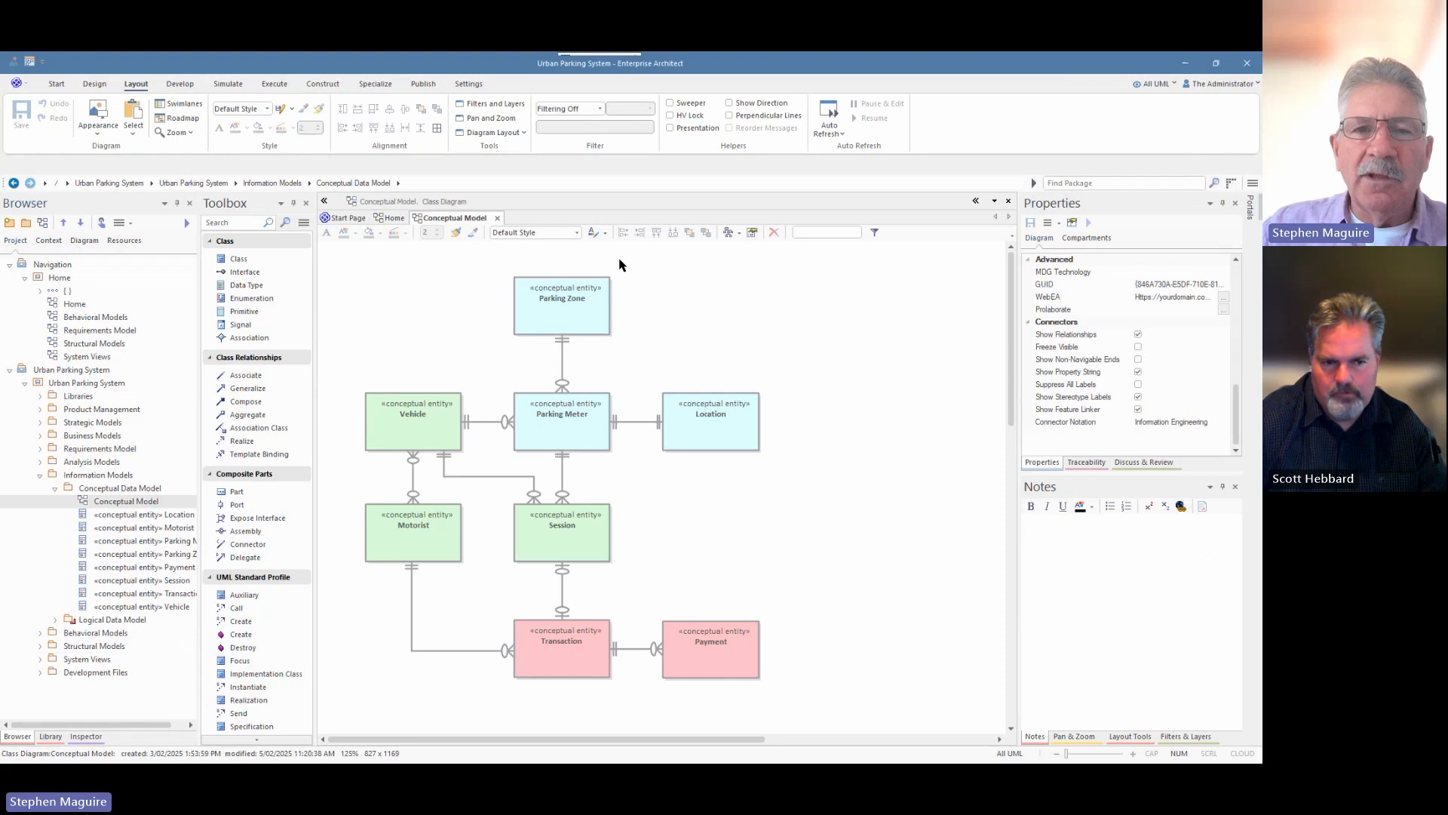
# Inspect the Parking Zone and Vehicle entities, then open the Logical Data Model diagram.
pyautogui.click(592, 297)
pyautogui.click(430, 427)
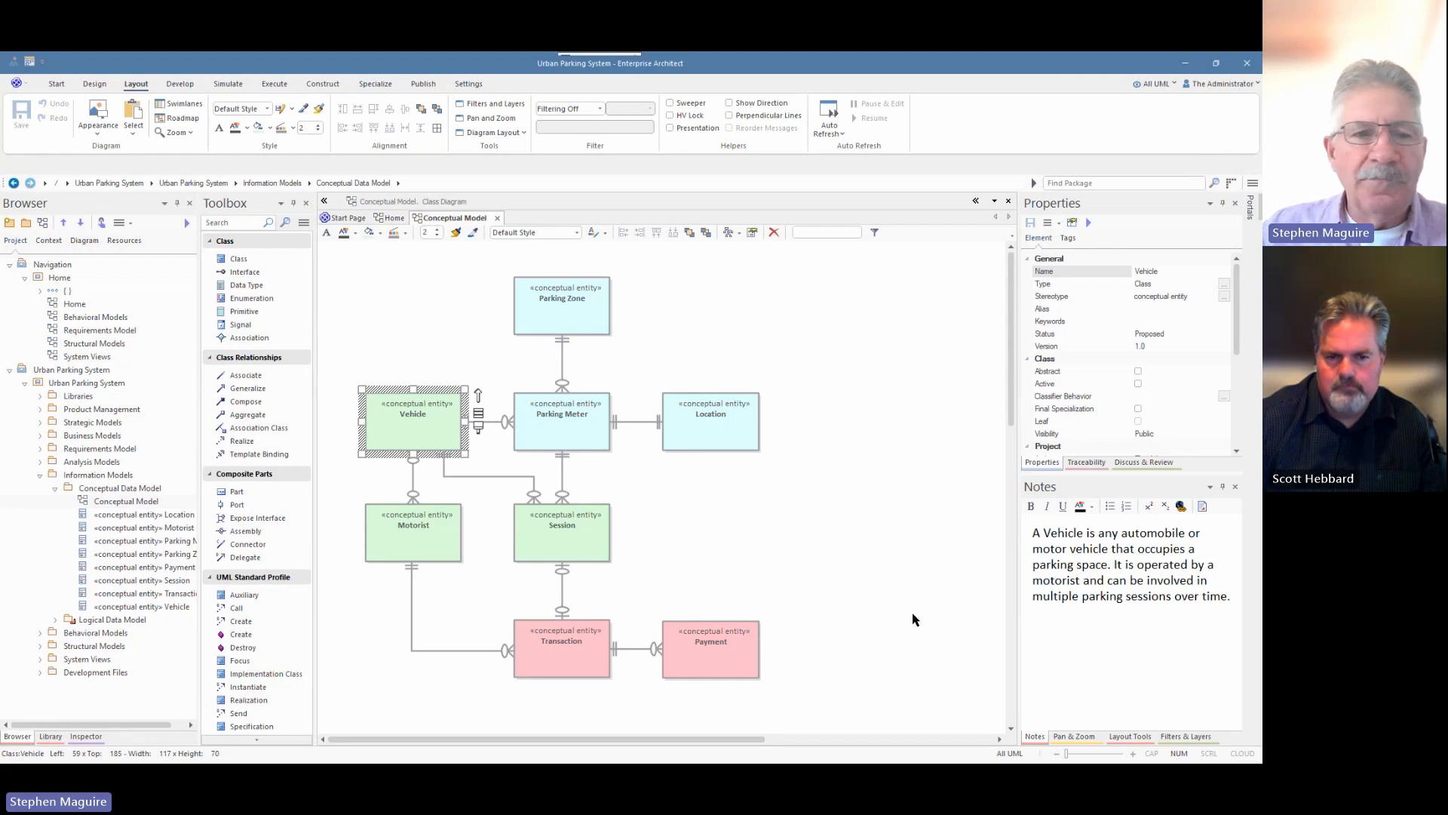
pyautogui.click(55, 621)
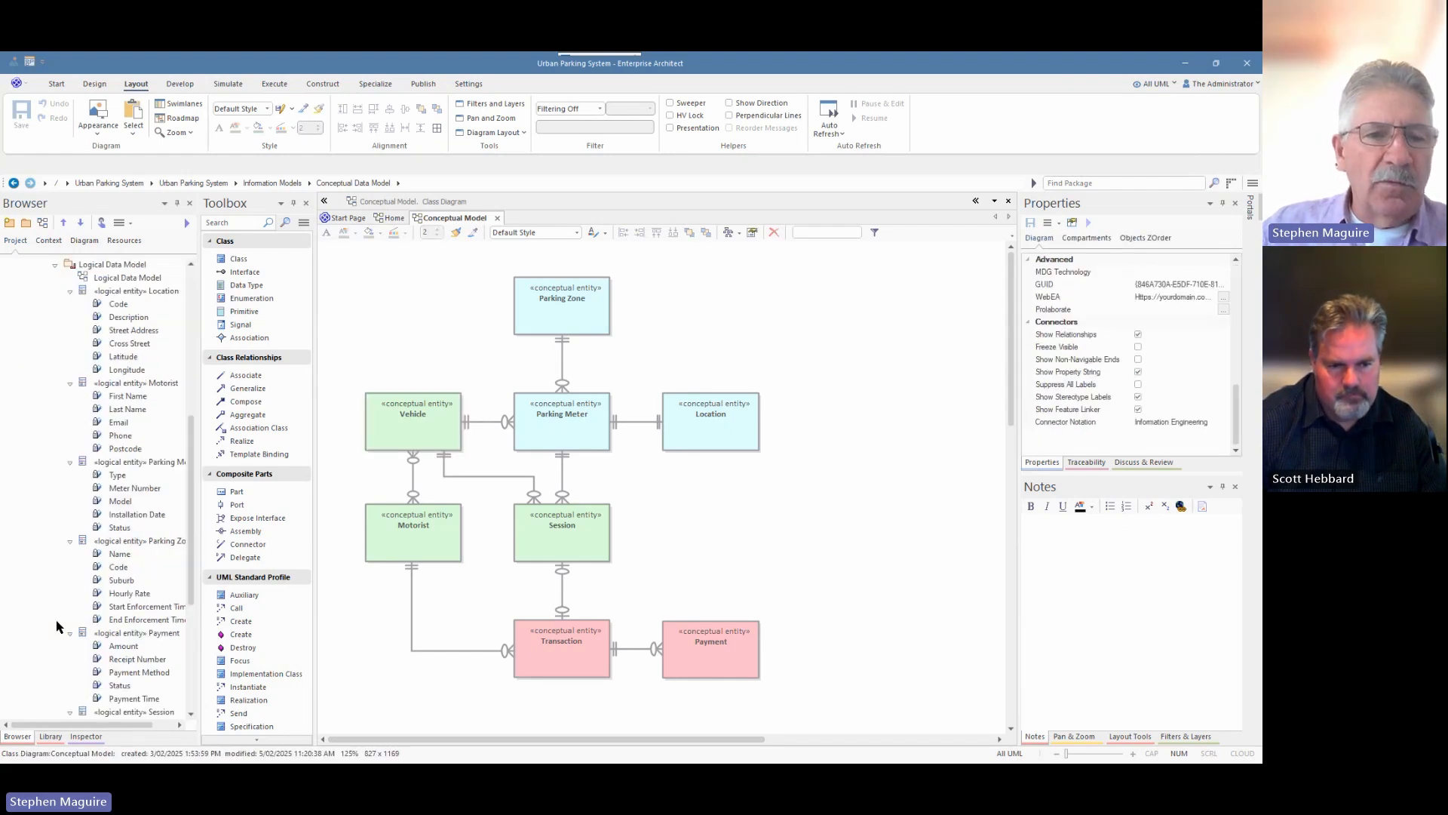
pyautogui.doubleClick(119, 280)
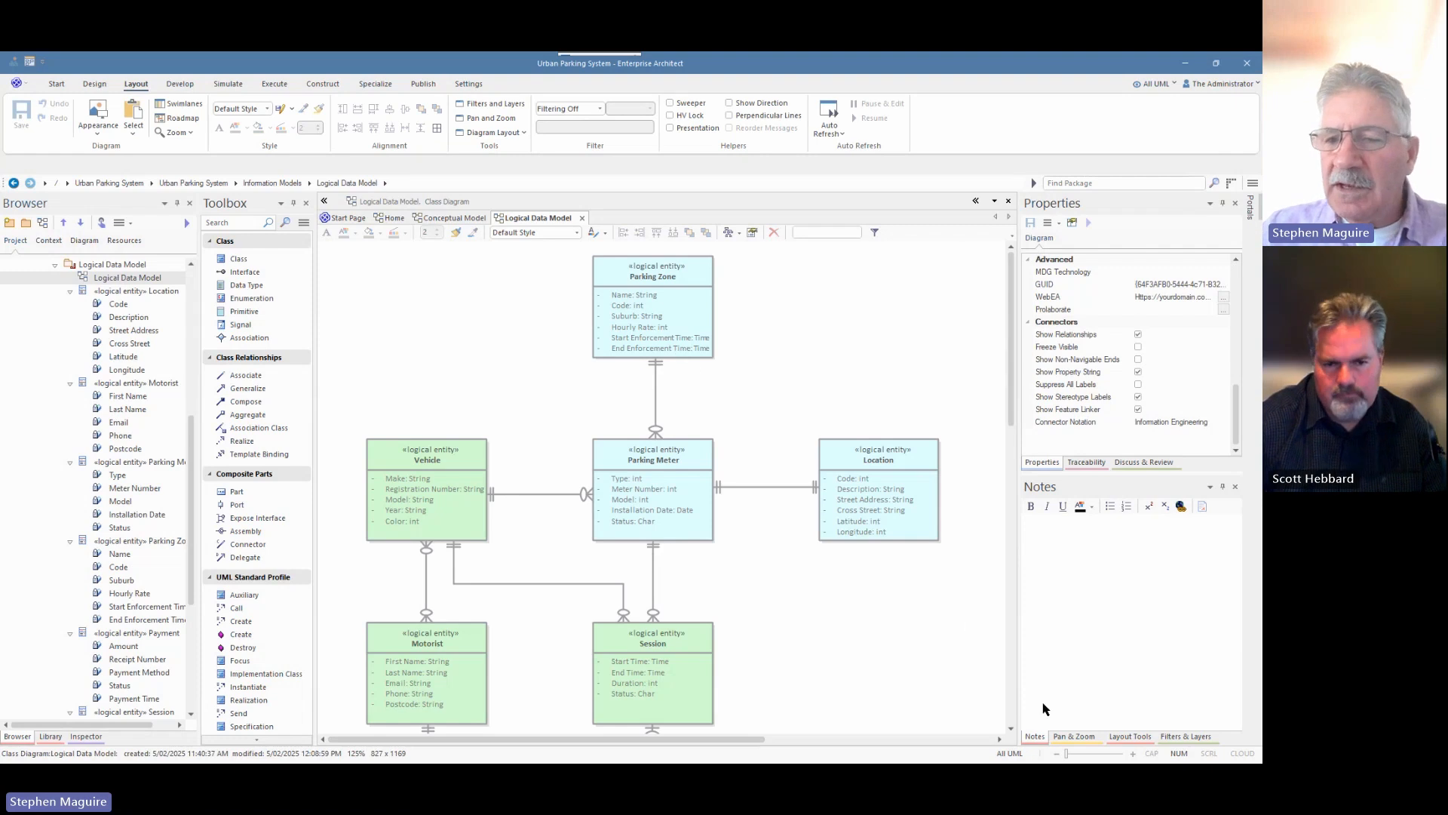
# Show the Pan & Zoom overview, pan the diagram, and compare the Conceptual and Logical Data Model diagrams.
pyautogui.click(1082, 736)
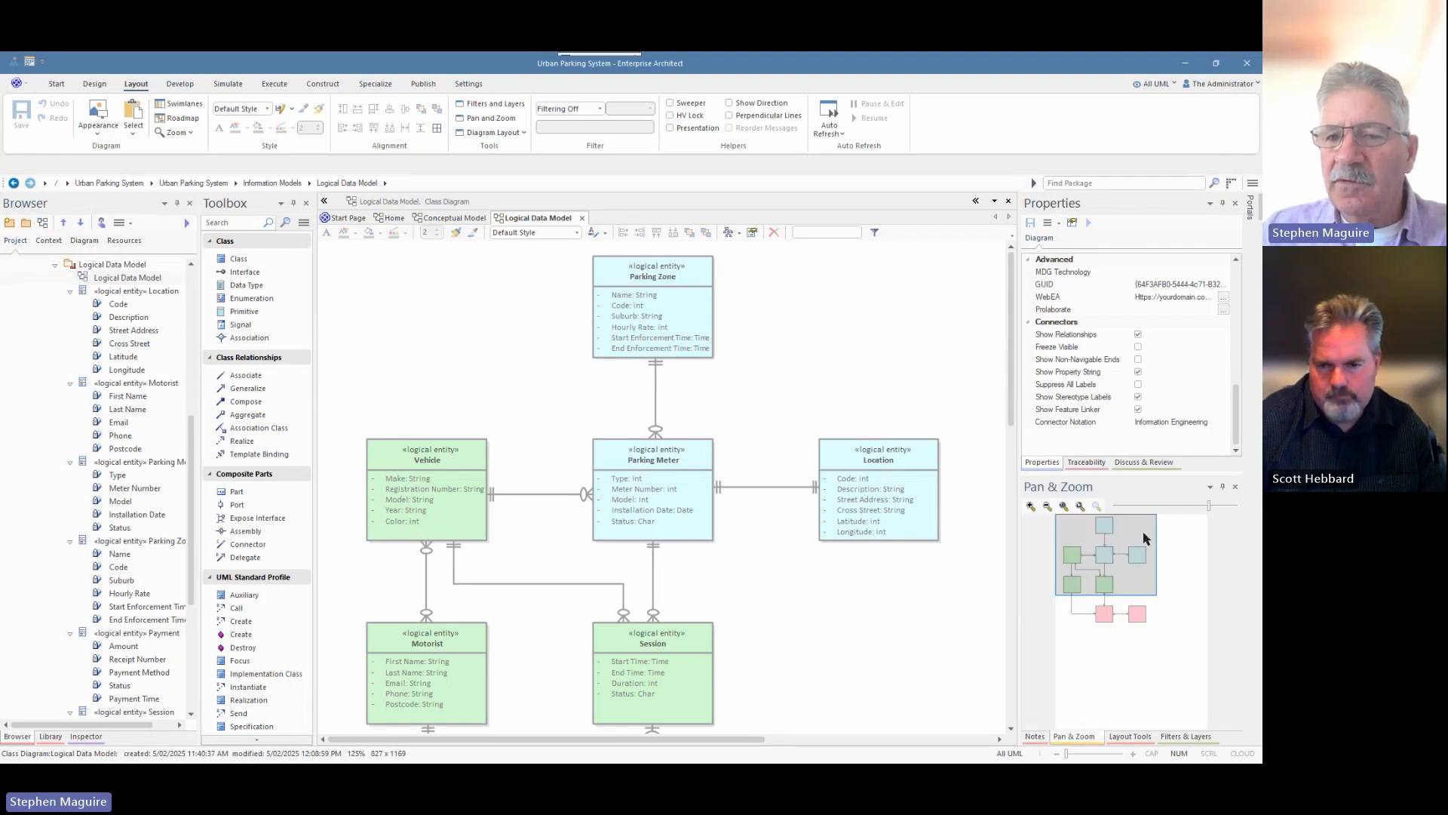
pyautogui.moveTo(1115, 562)
pyautogui.mouseDown()
pyautogui.moveTo(1114, 599)
pyautogui.moveTo(1110, 550)
pyautogui.moveTo(1122, 603)
pyautogui.moveTo(1099, 566)
pyautogui.mouseUp()
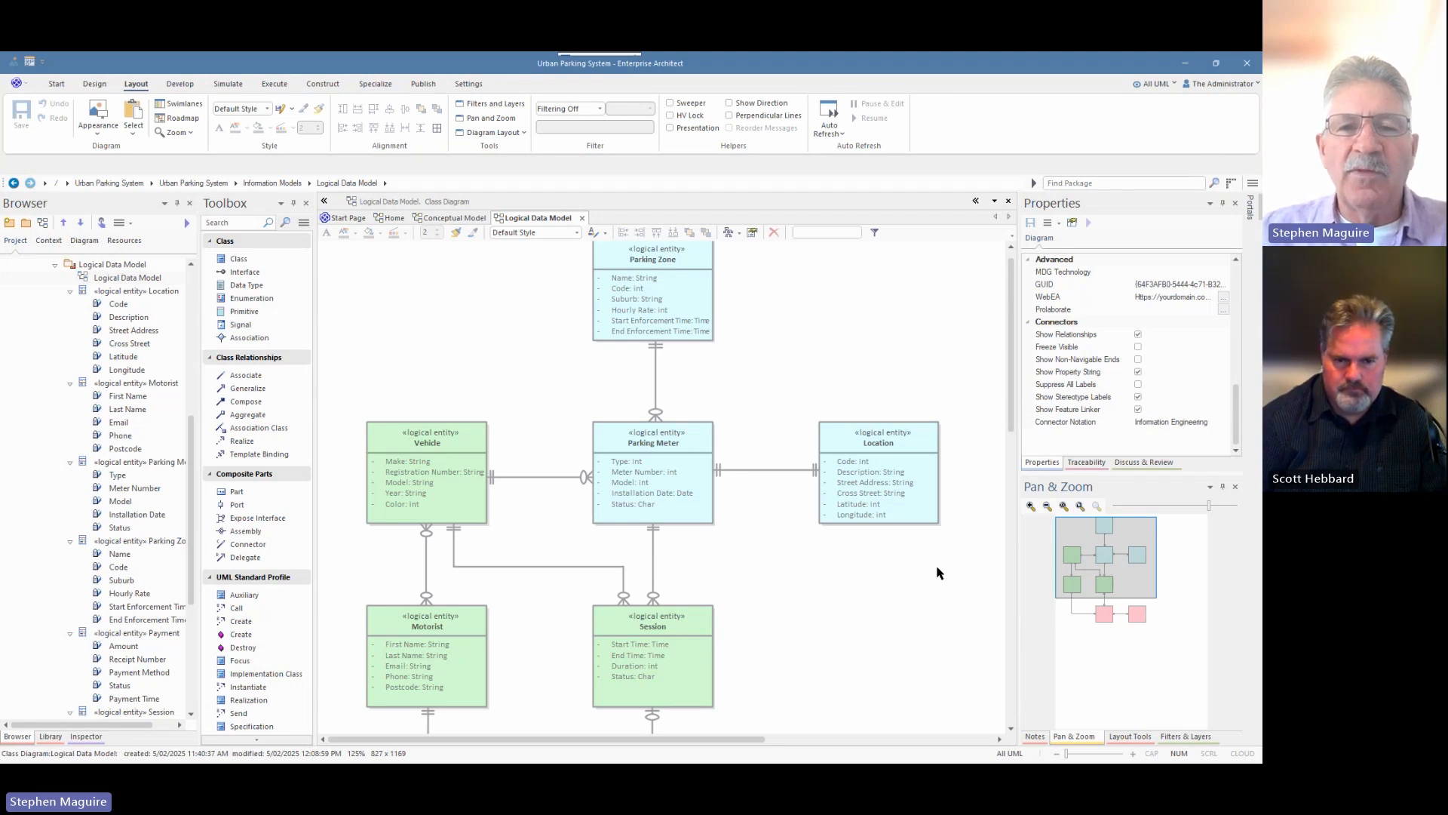
pyautogui.click(472, 219)
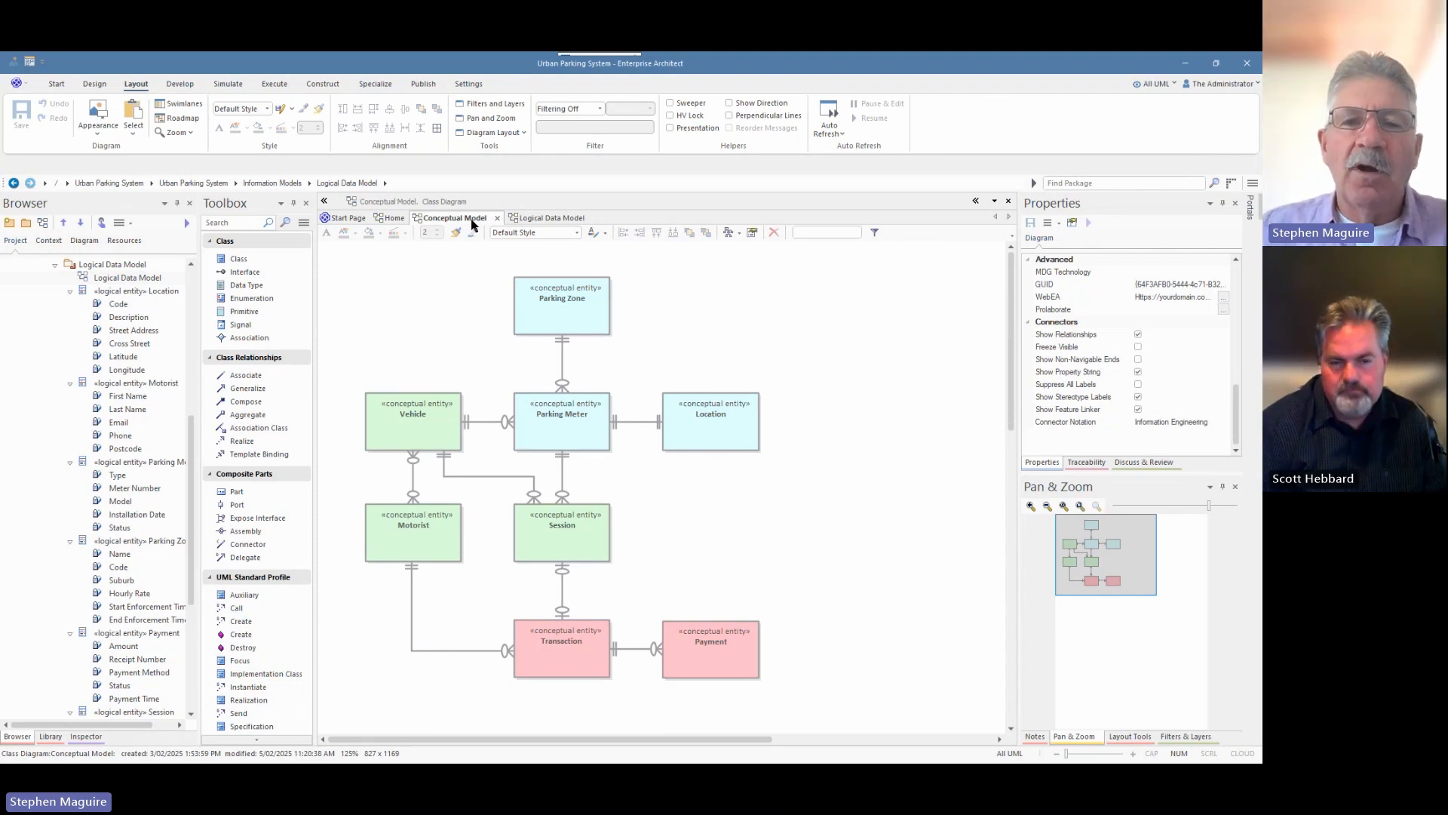
pyautogui.click(532, 219)
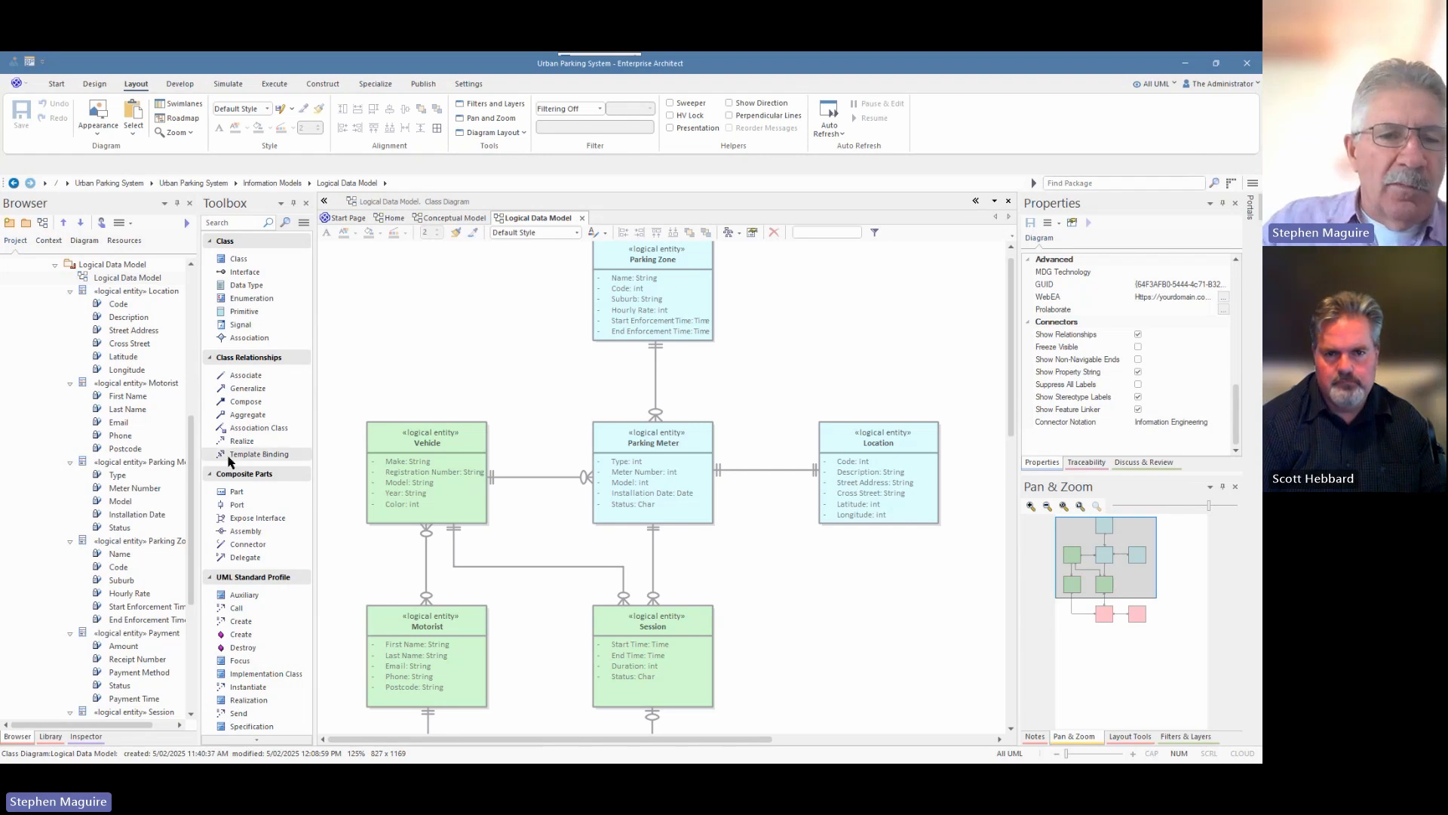
# Collapse the Logical and Conceptual Data Model packages in the Browser.
pyautogui.moveTo(198, 503); pyautogui.dragTo(233, 504)
pyautogui.scroll(-6, 154, 464)
pyautogui.scroll(10, 140, 402)
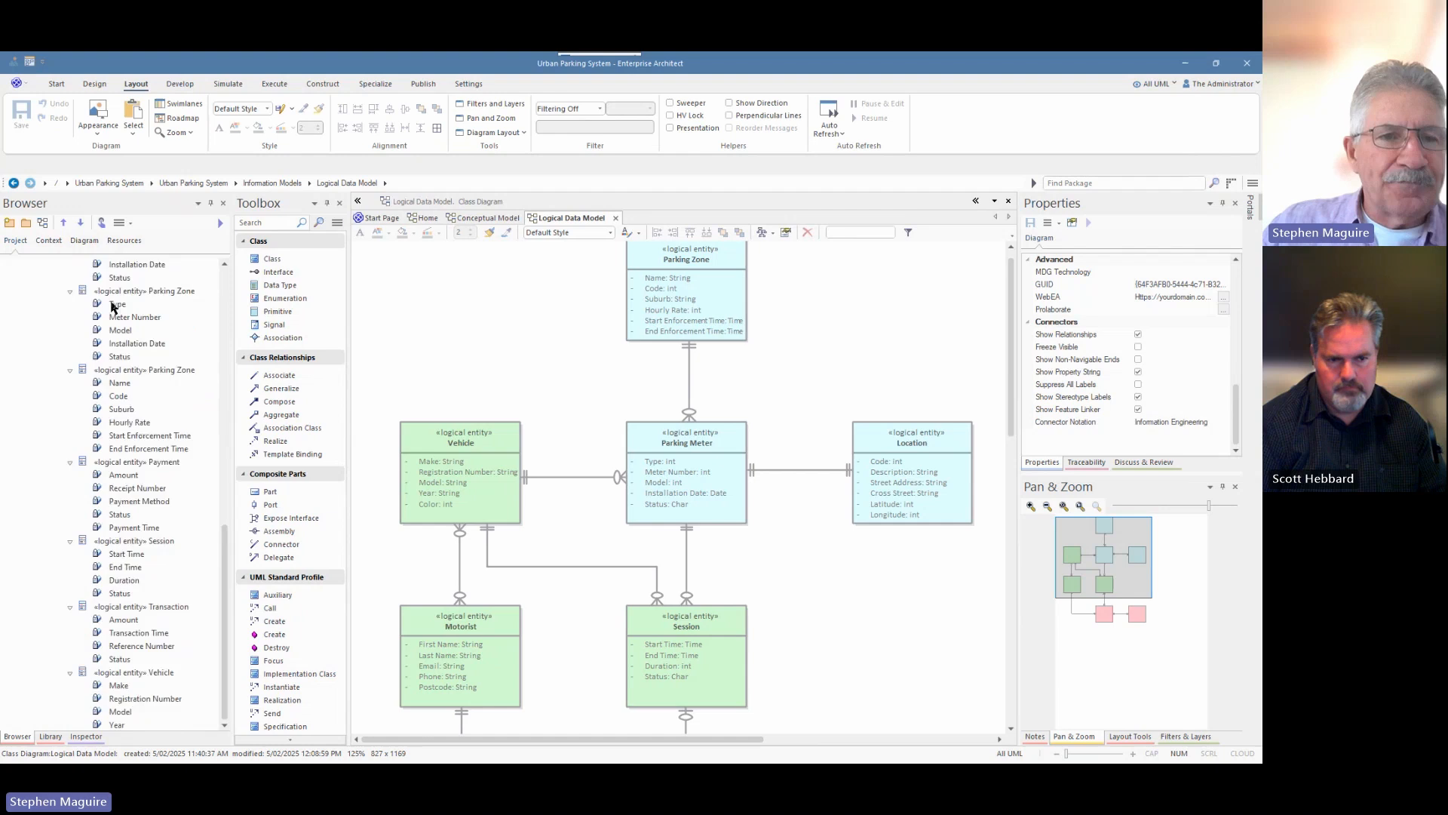
pyautogui.click(55, 411)
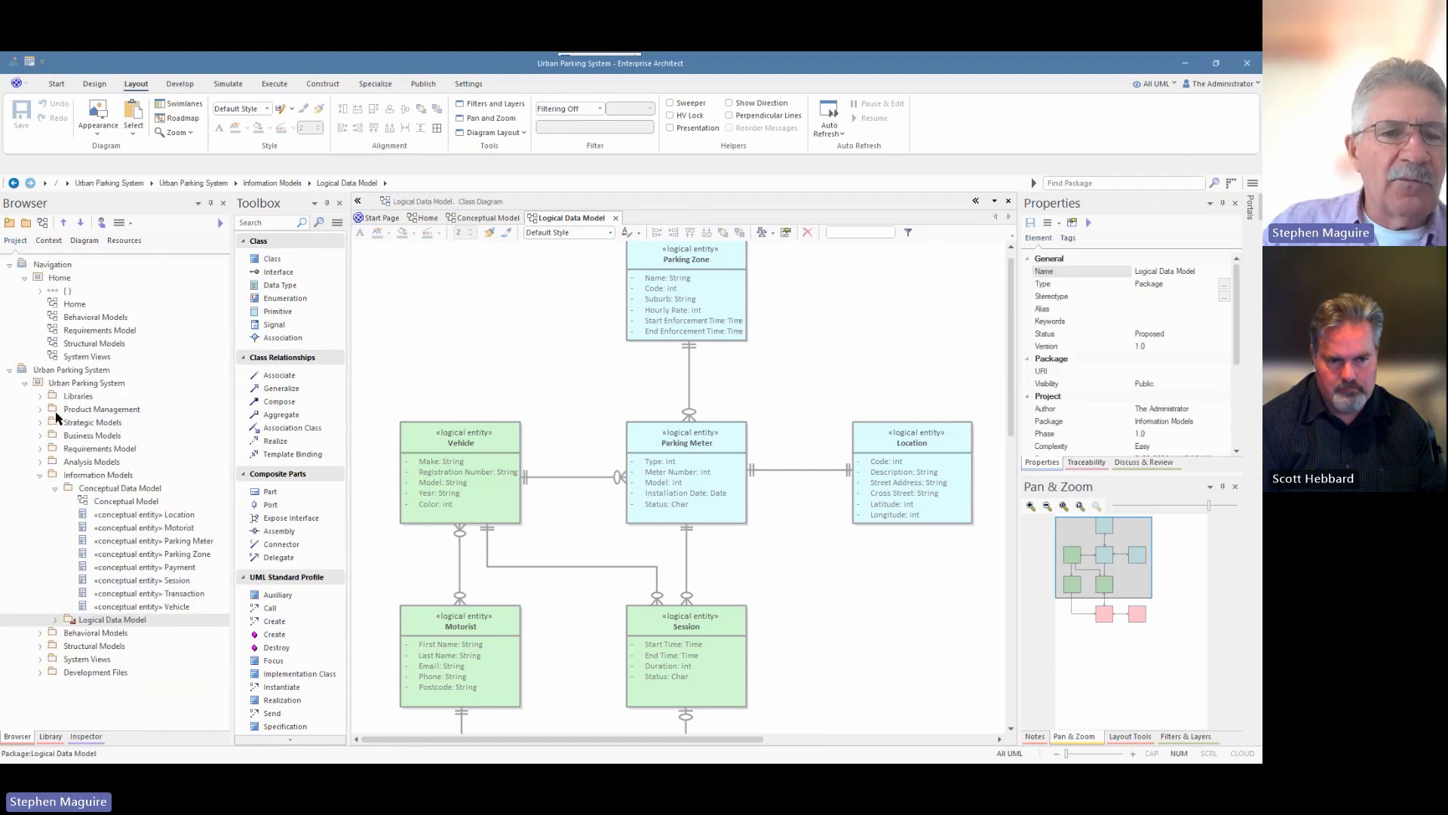
pyautogui.click(55, 488)
# Create a Physical Data Model package under Information Models and move it below Logical Data Model.
pyautogui.click(96, 475)
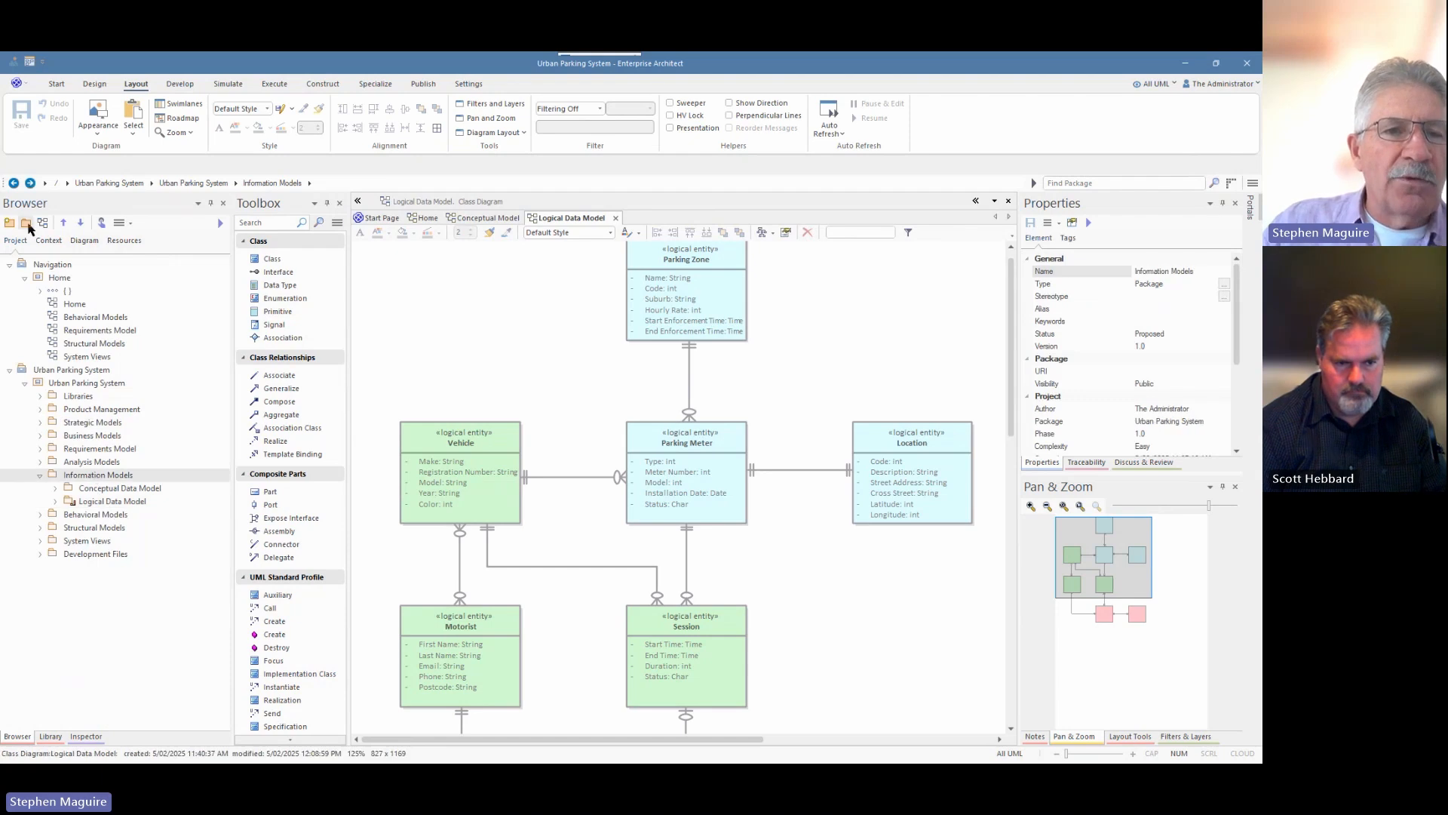
pyautogui.click(27, 223)
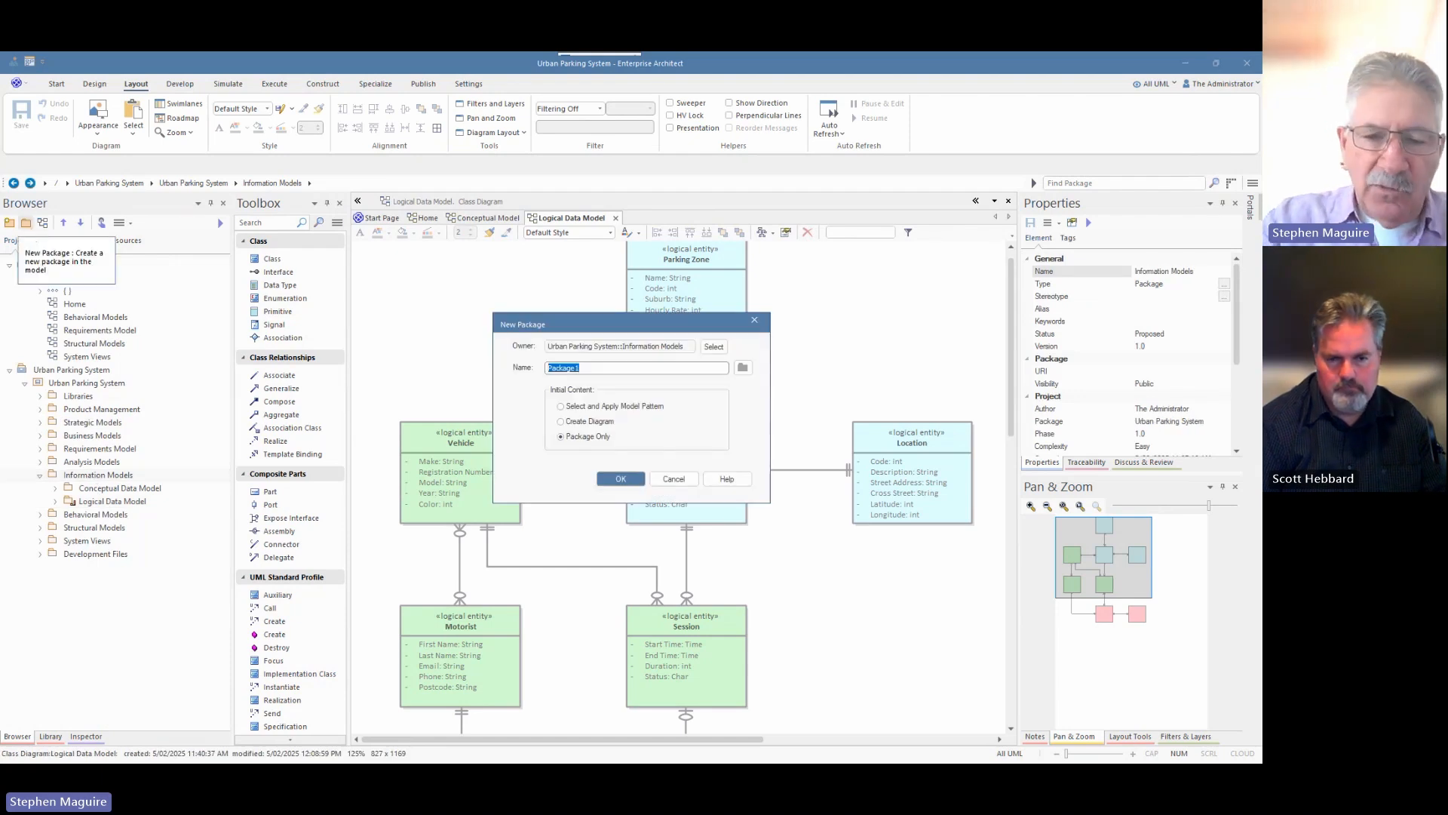
pyautogui.write('Physical D')
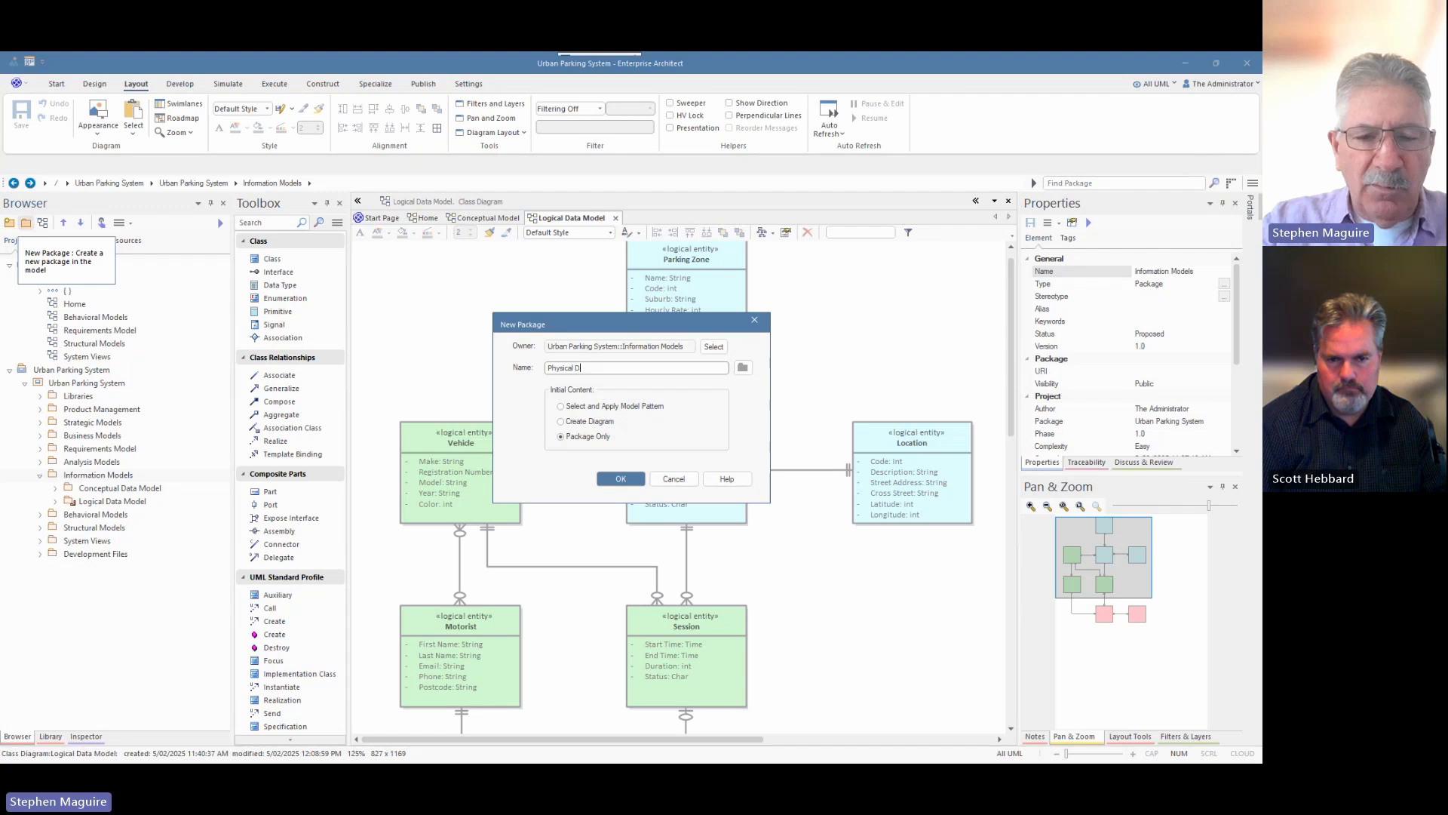
pyautogui.write('ata Model')
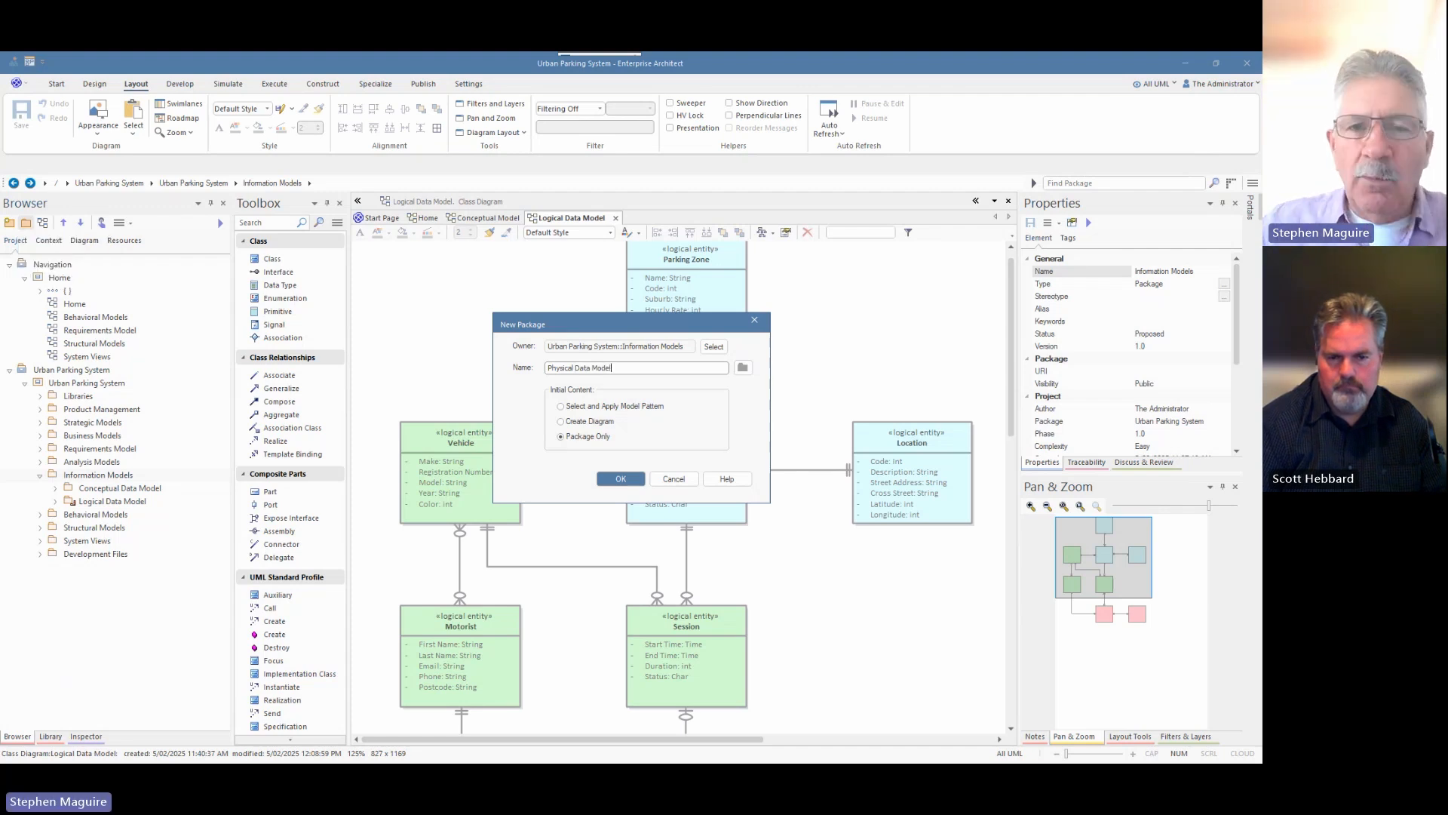
pyautogui.click(620, 479)
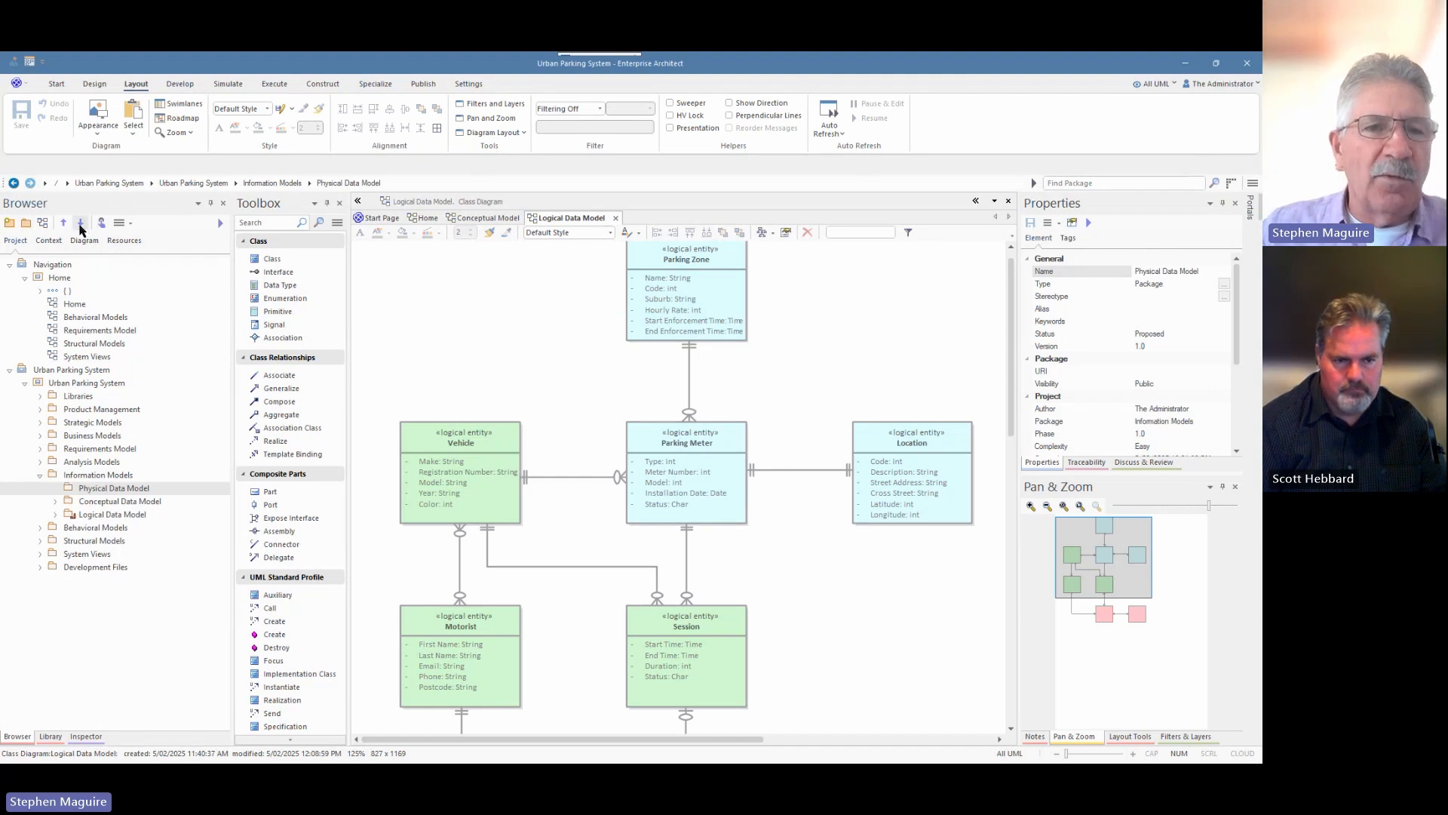
pyautogui.click(83, 223)
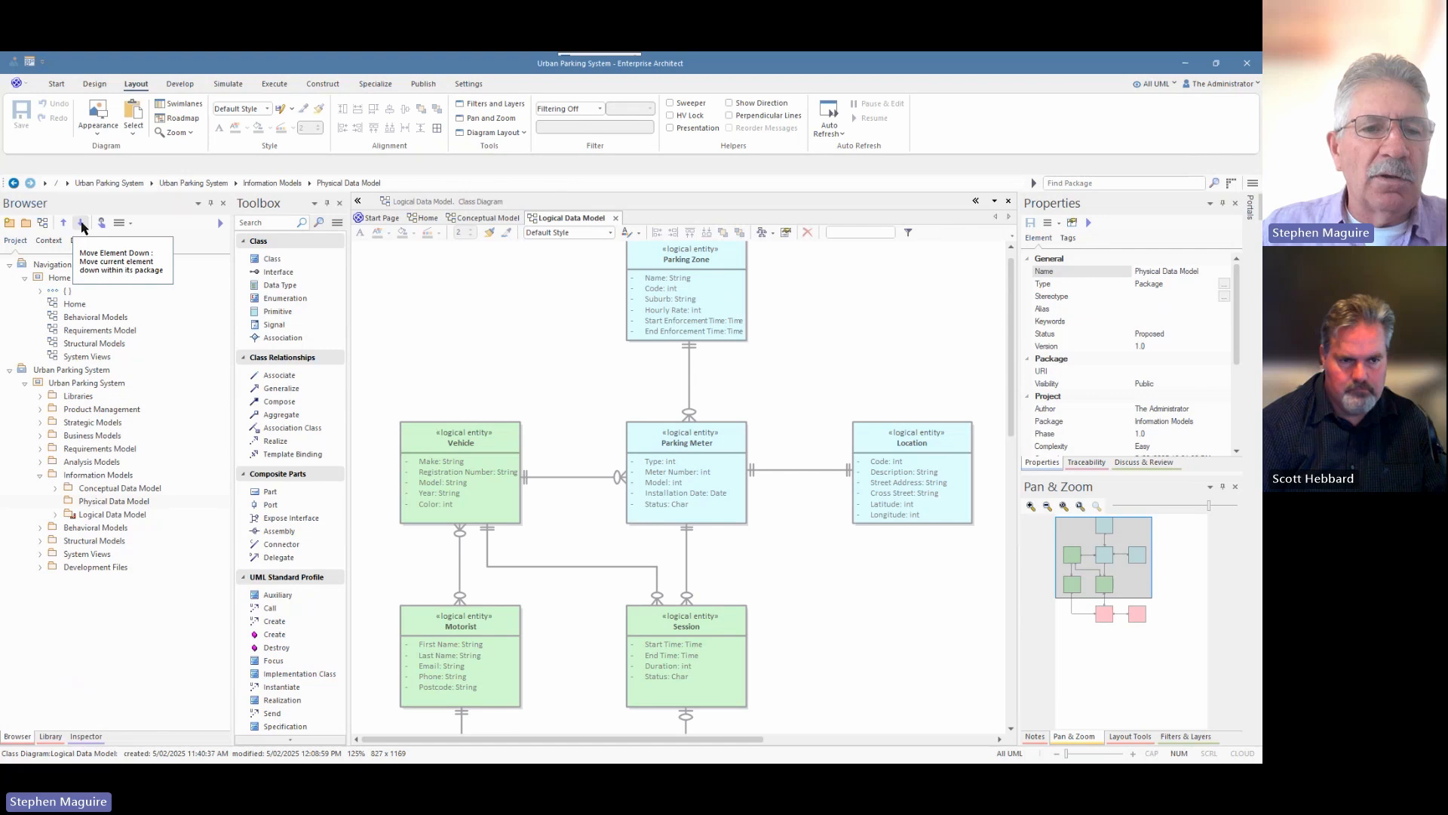
pyautogui.click(82, 223)
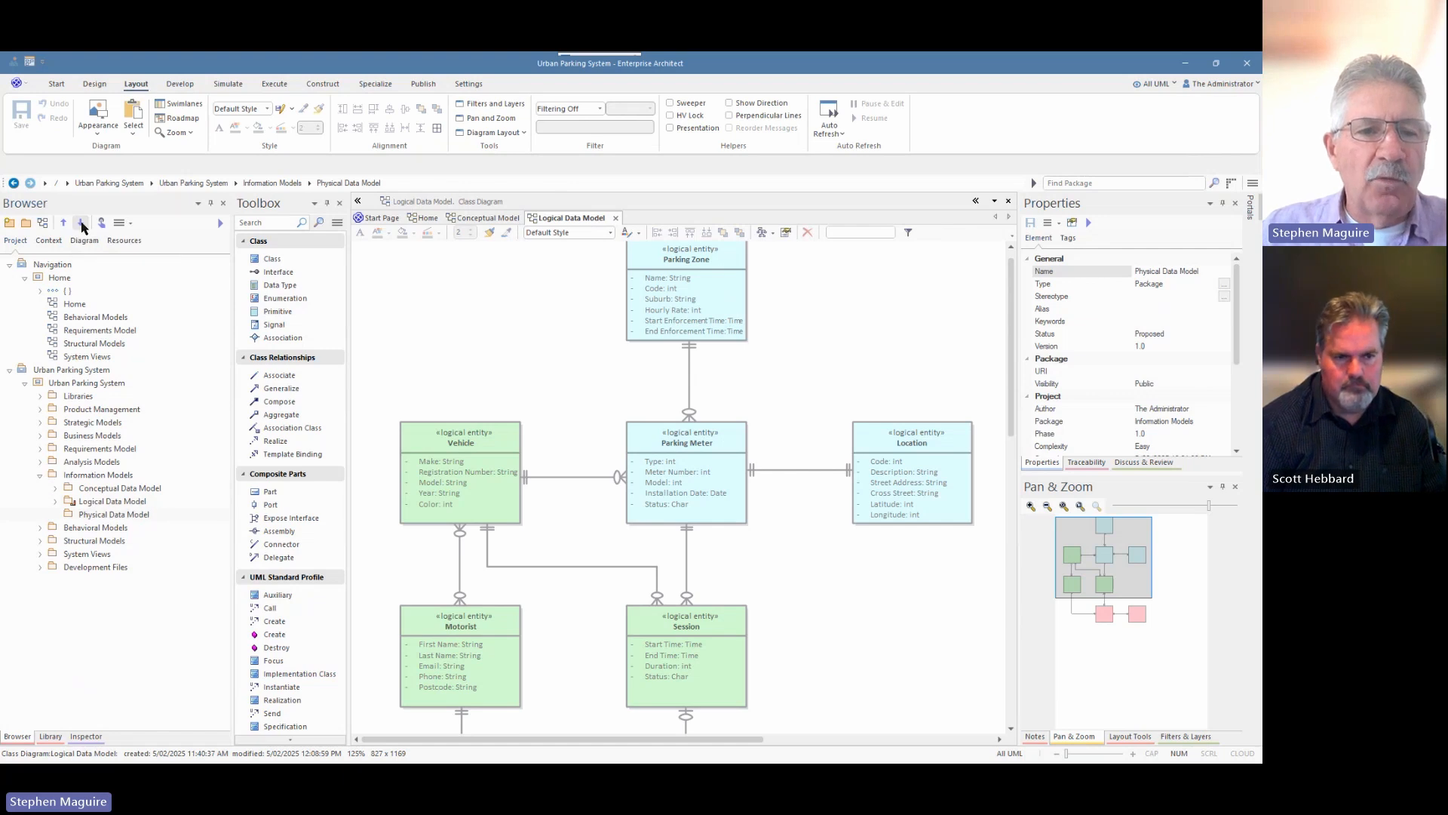
# Create a Database Engineering Data Modeling diagram named Physical Data Model in the new package.
pyautogui.click(42, 223)
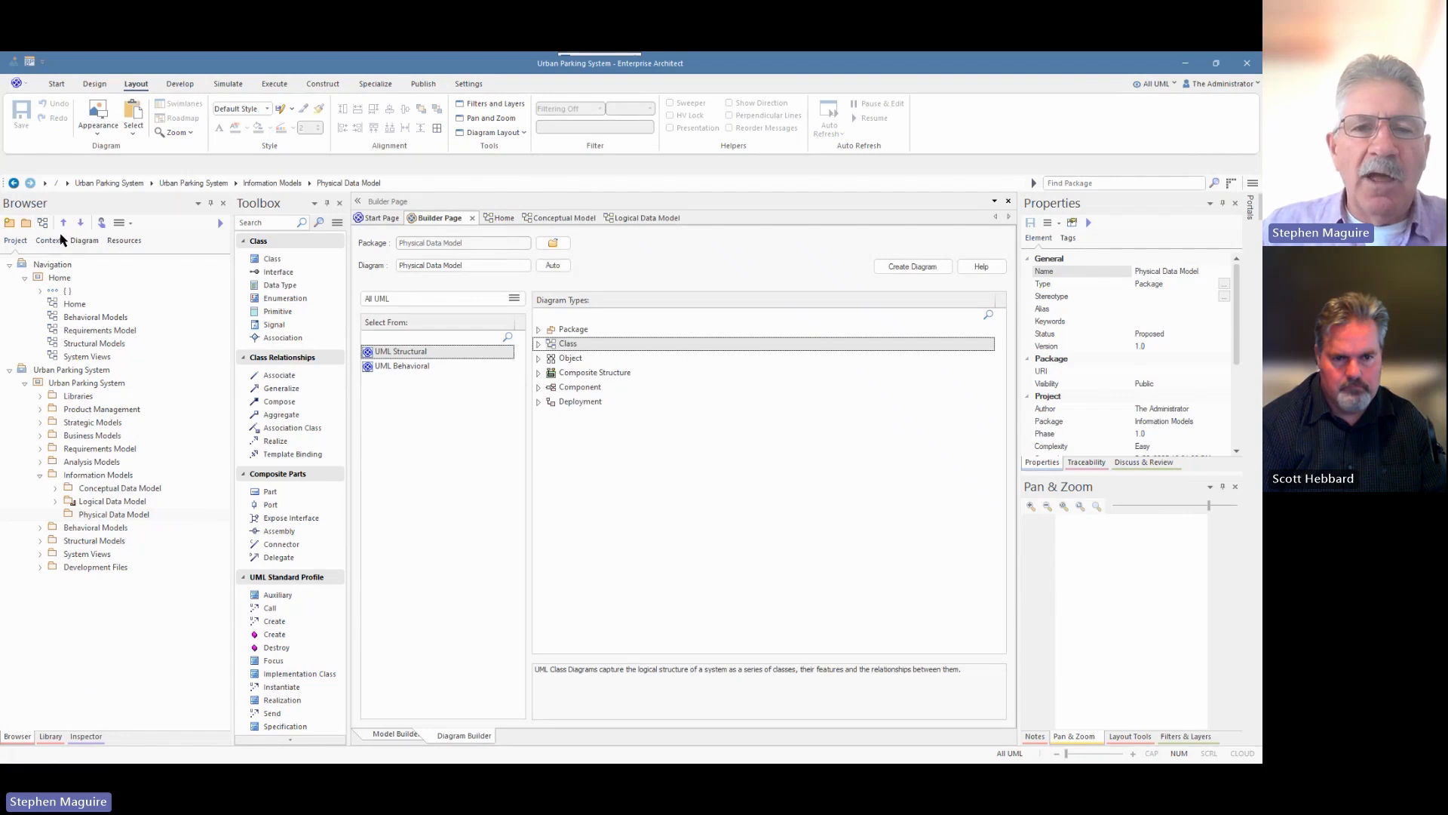
pyautogui.click(514, 300)
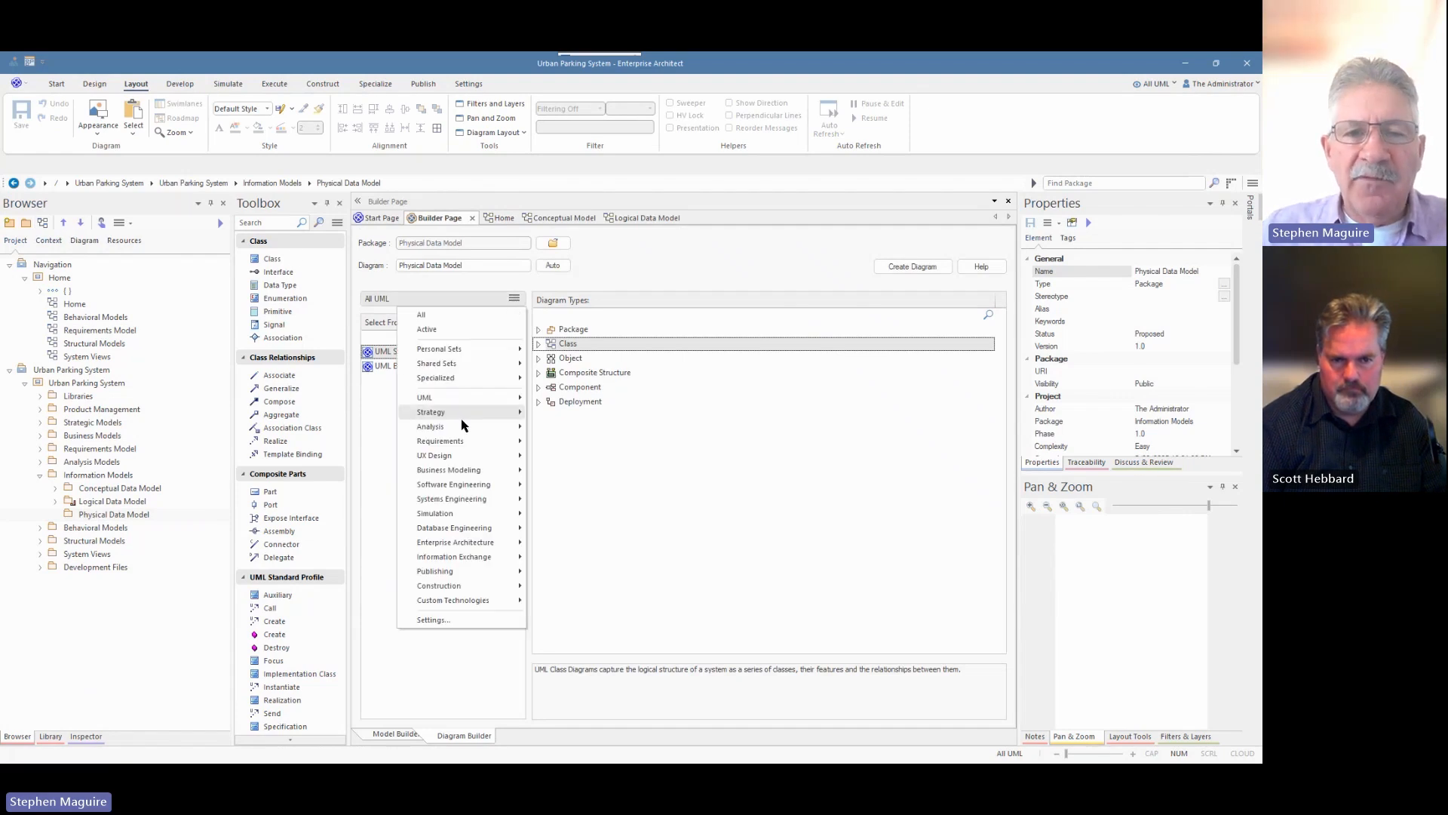
pyautogui.moveTo(458, 528)
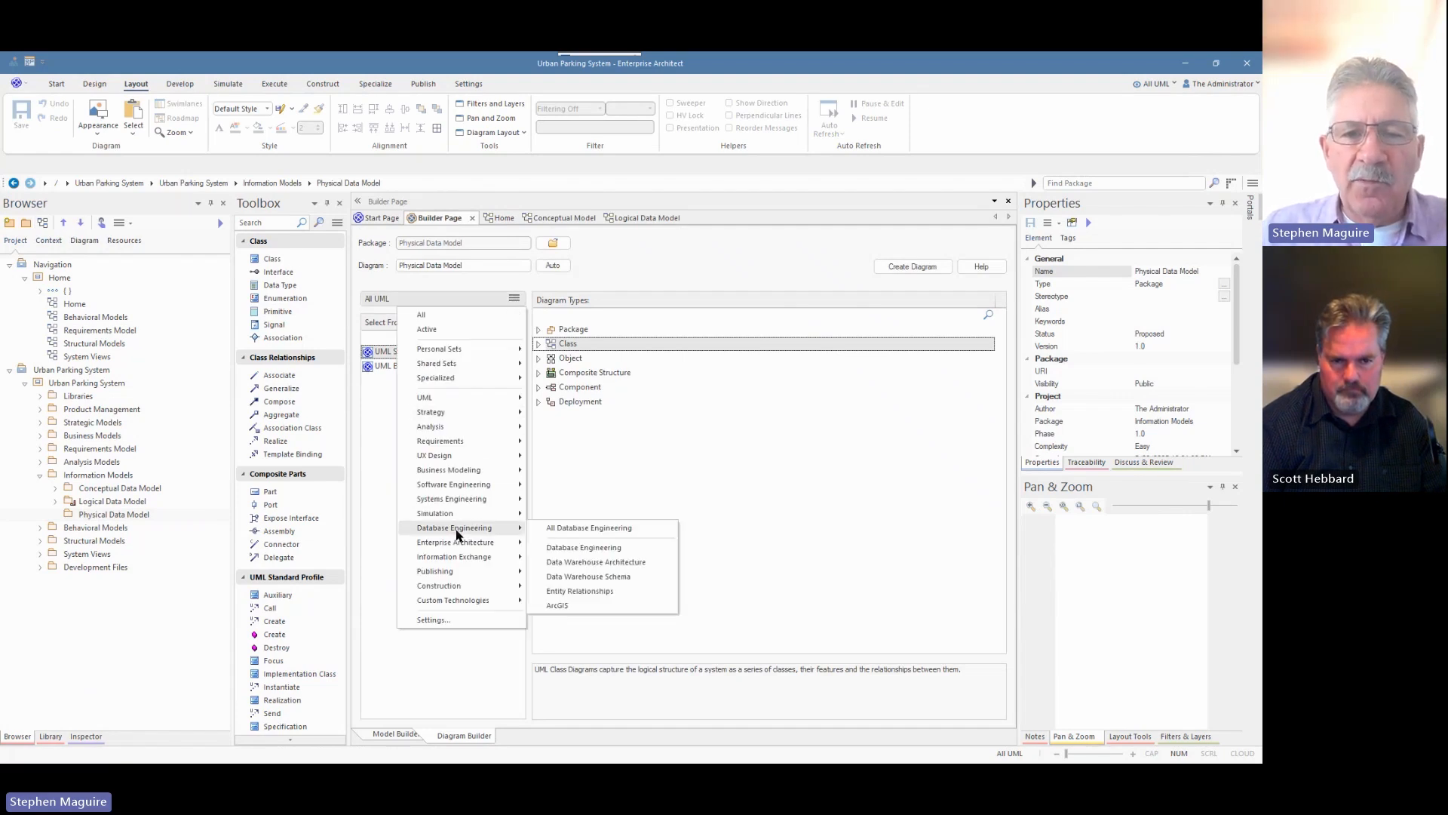
pyautogui.click(578, 549)
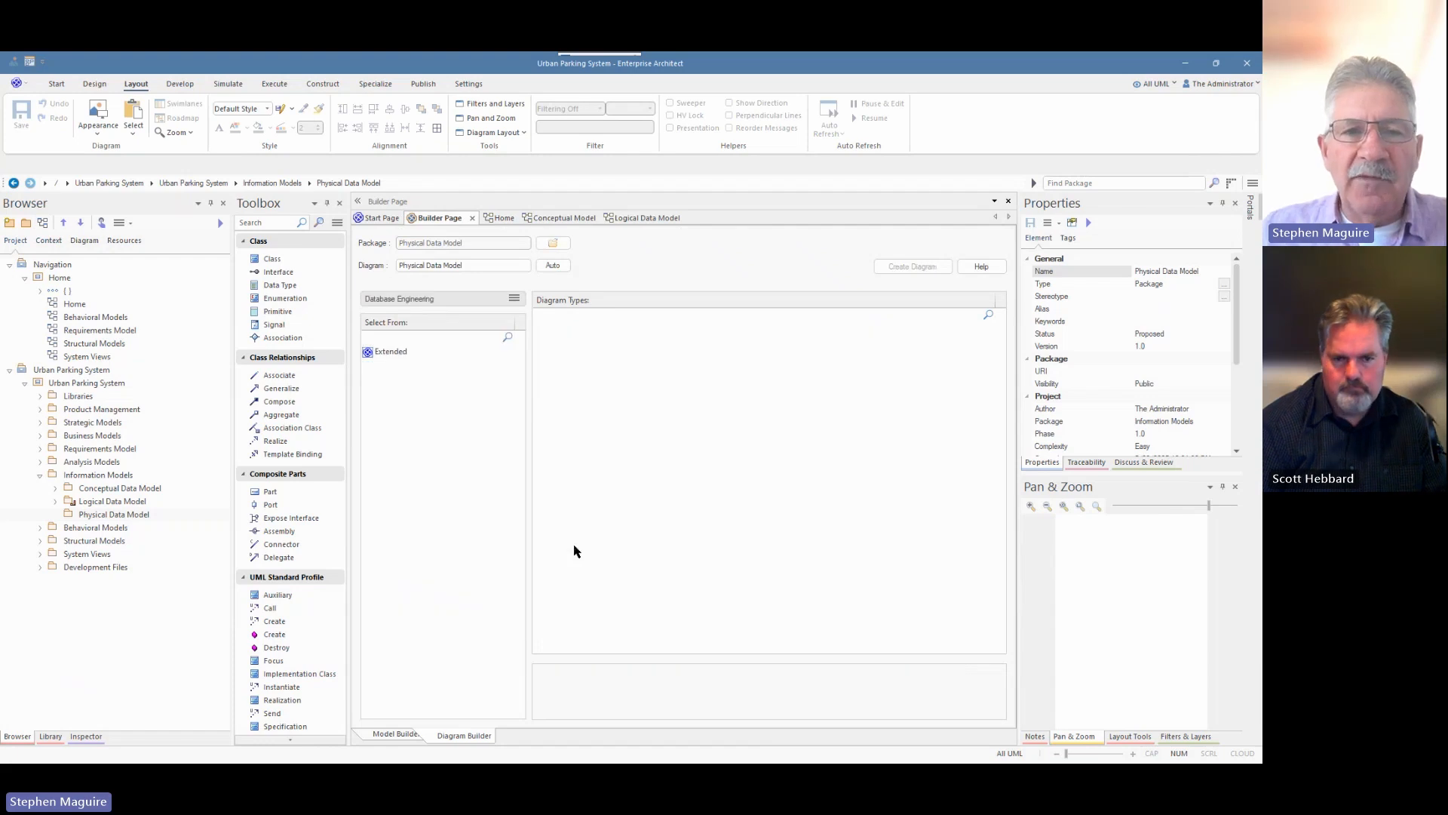
pyautogui.click(389, 353)
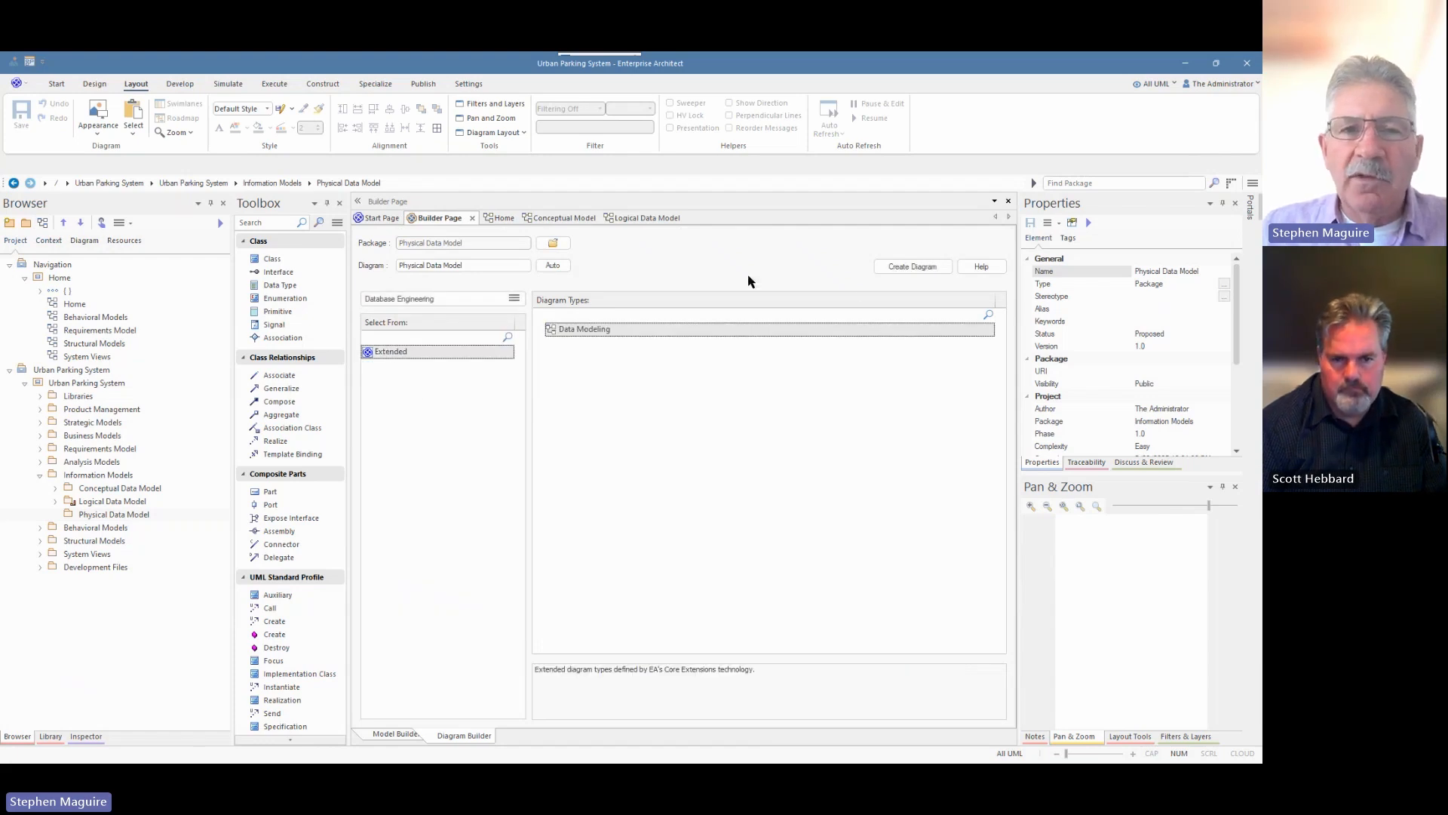
pyautogui.click(916, 266)
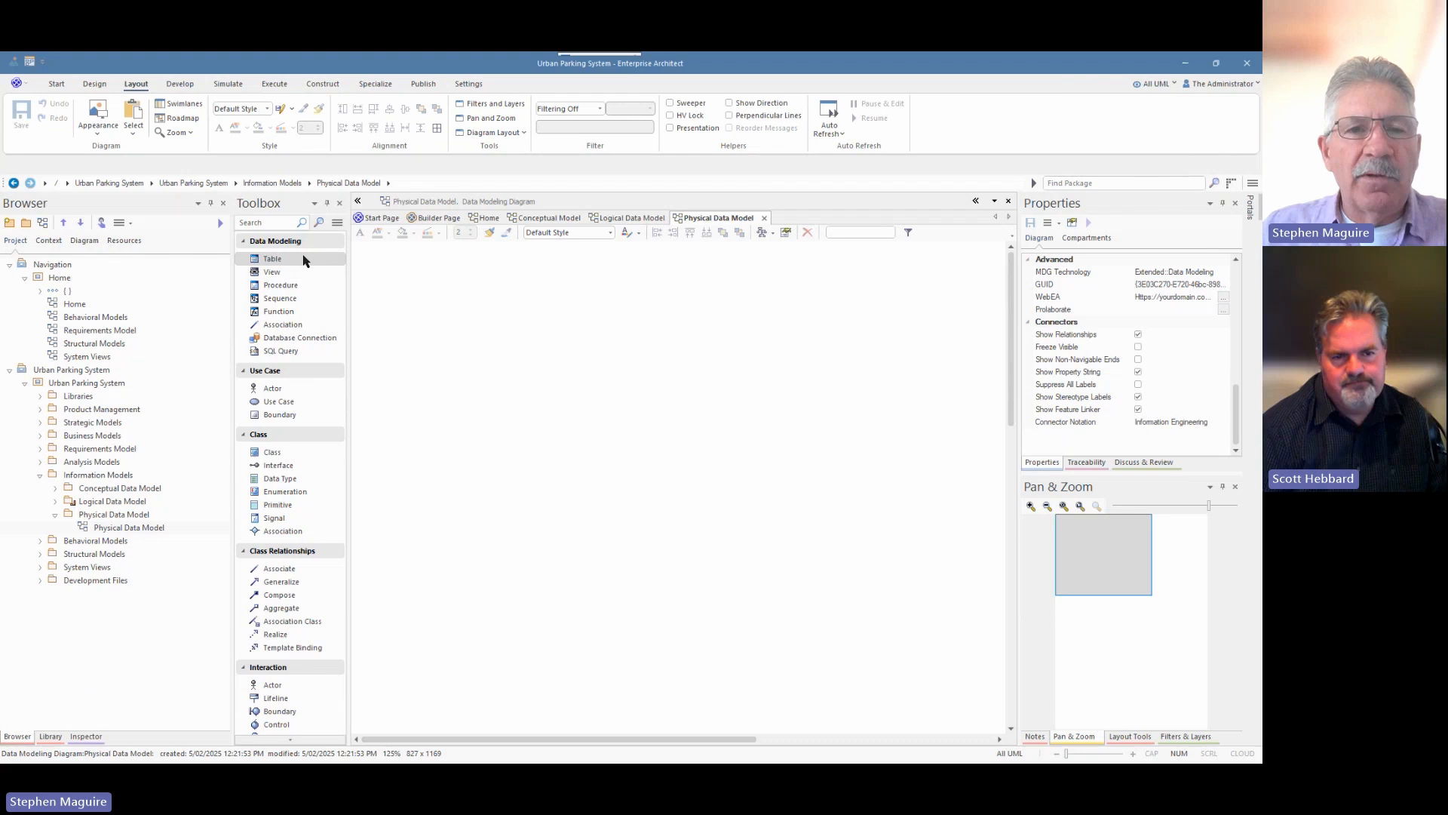
# Add a table to the diagram and name it PARKING_METER.
pyautogui.click(416, 301)
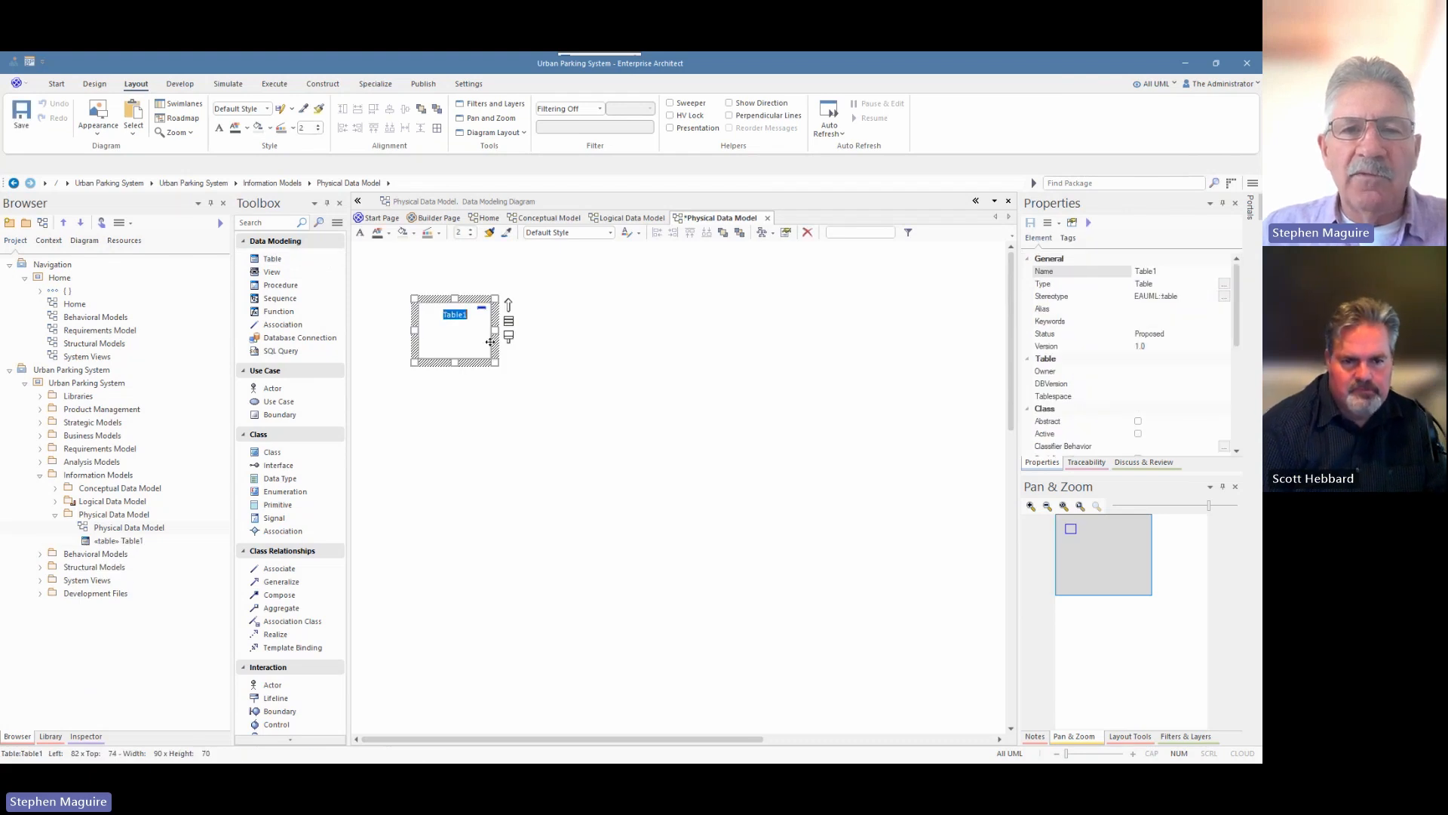
pyautogui.click(570, 346)
pyautogui.click(469, 337)
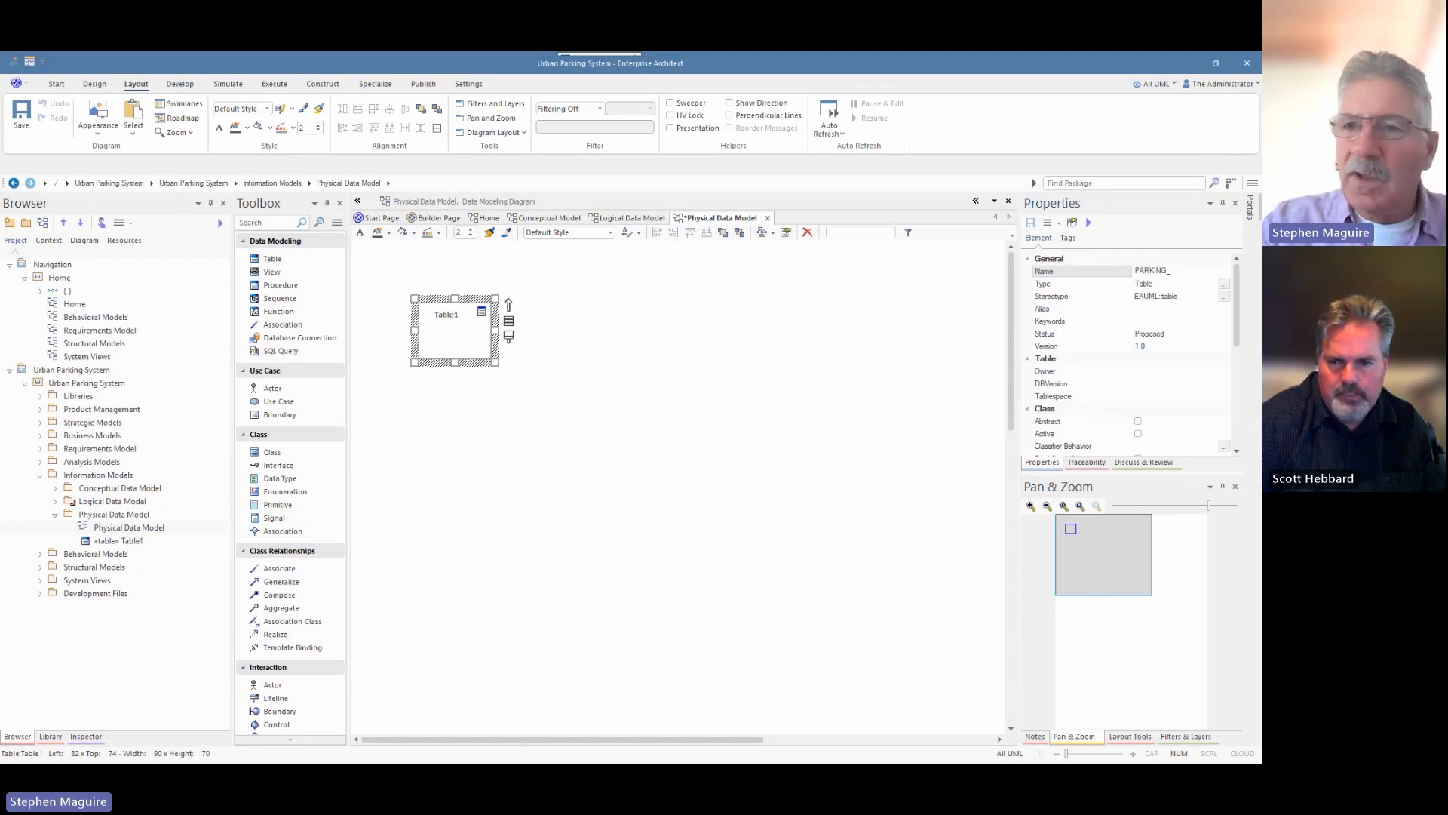
pyautogui.write('METER')
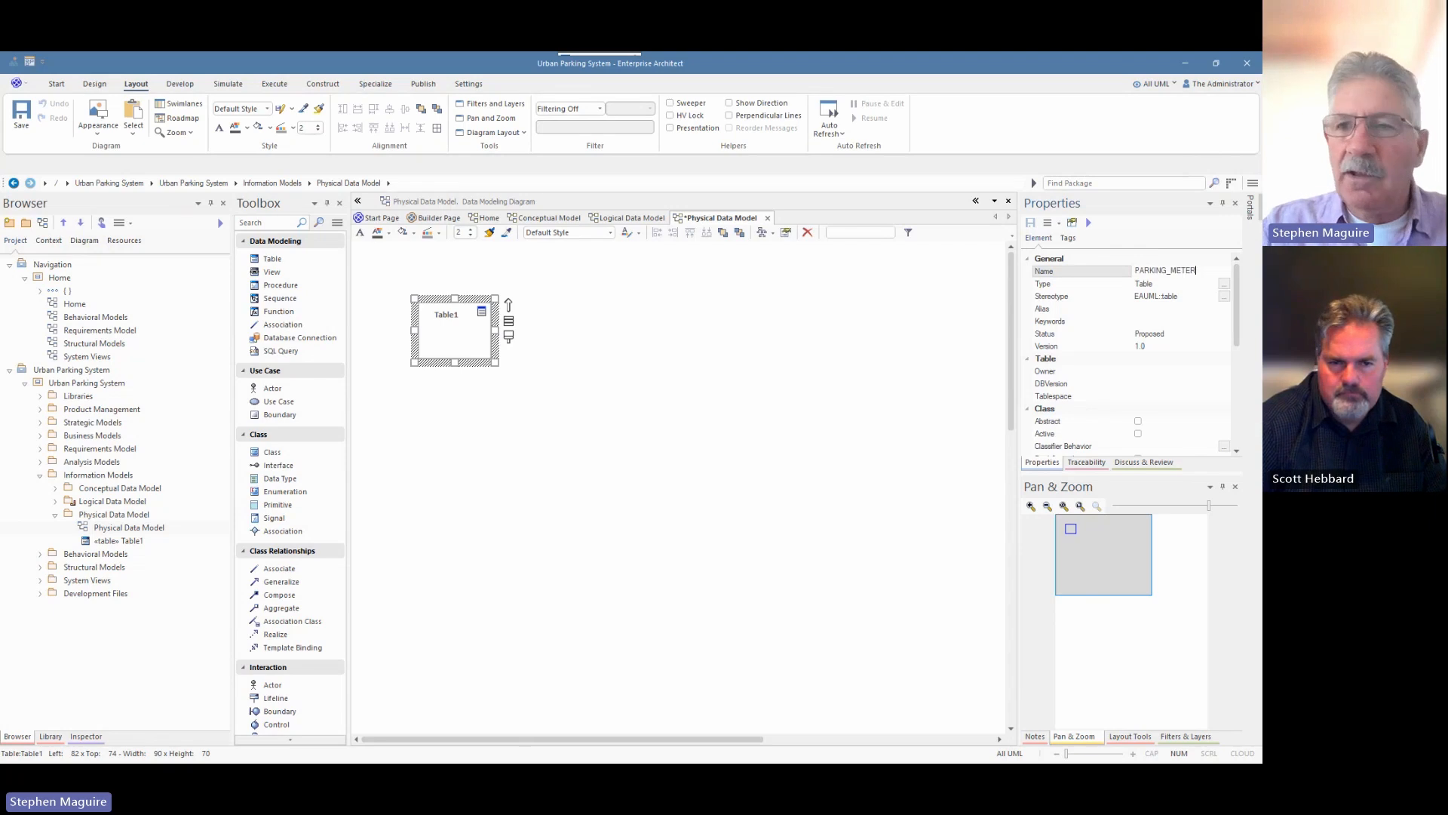
pyautogui.click(686, 379)
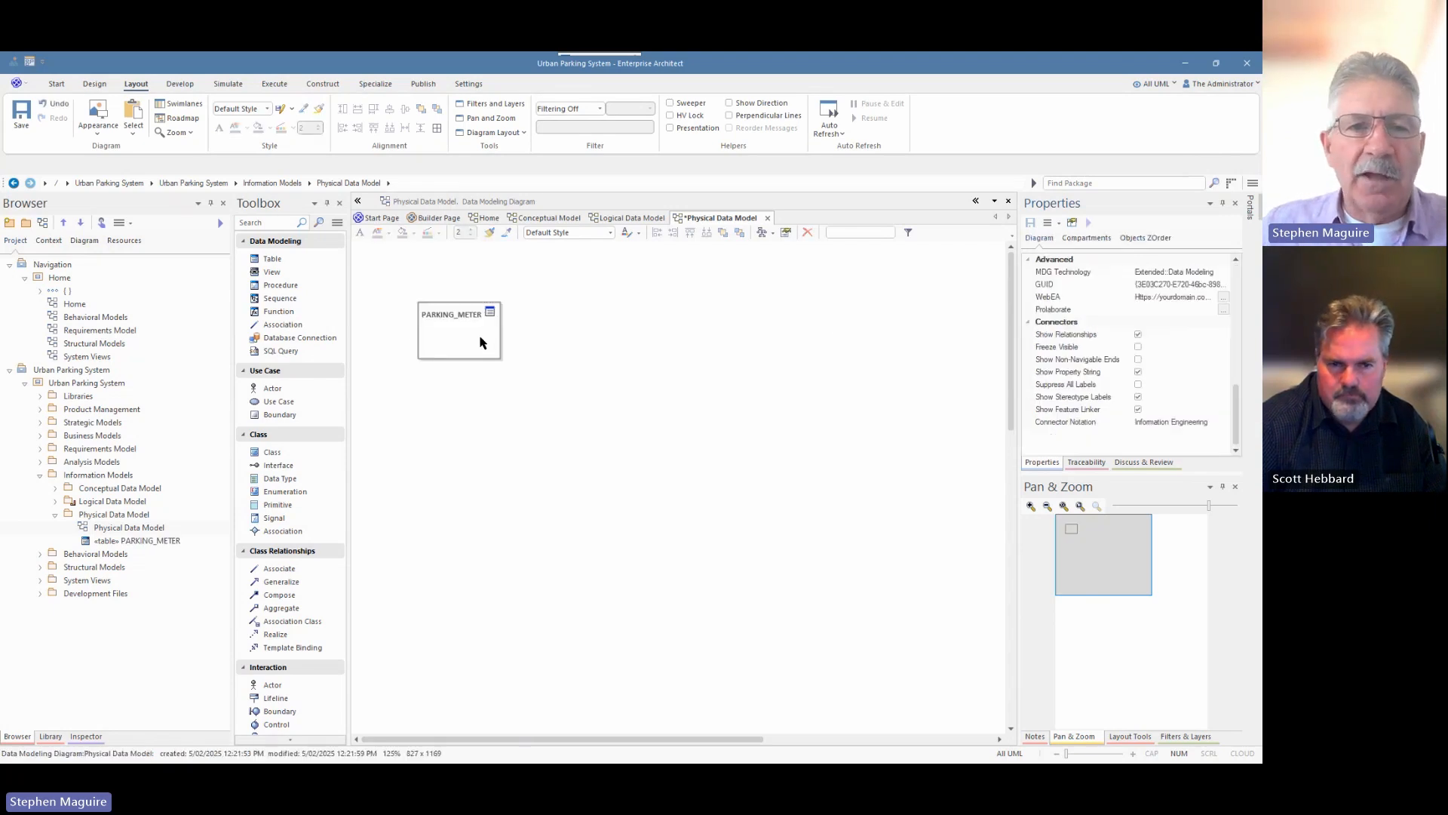
pyautogui.click(479, 342)
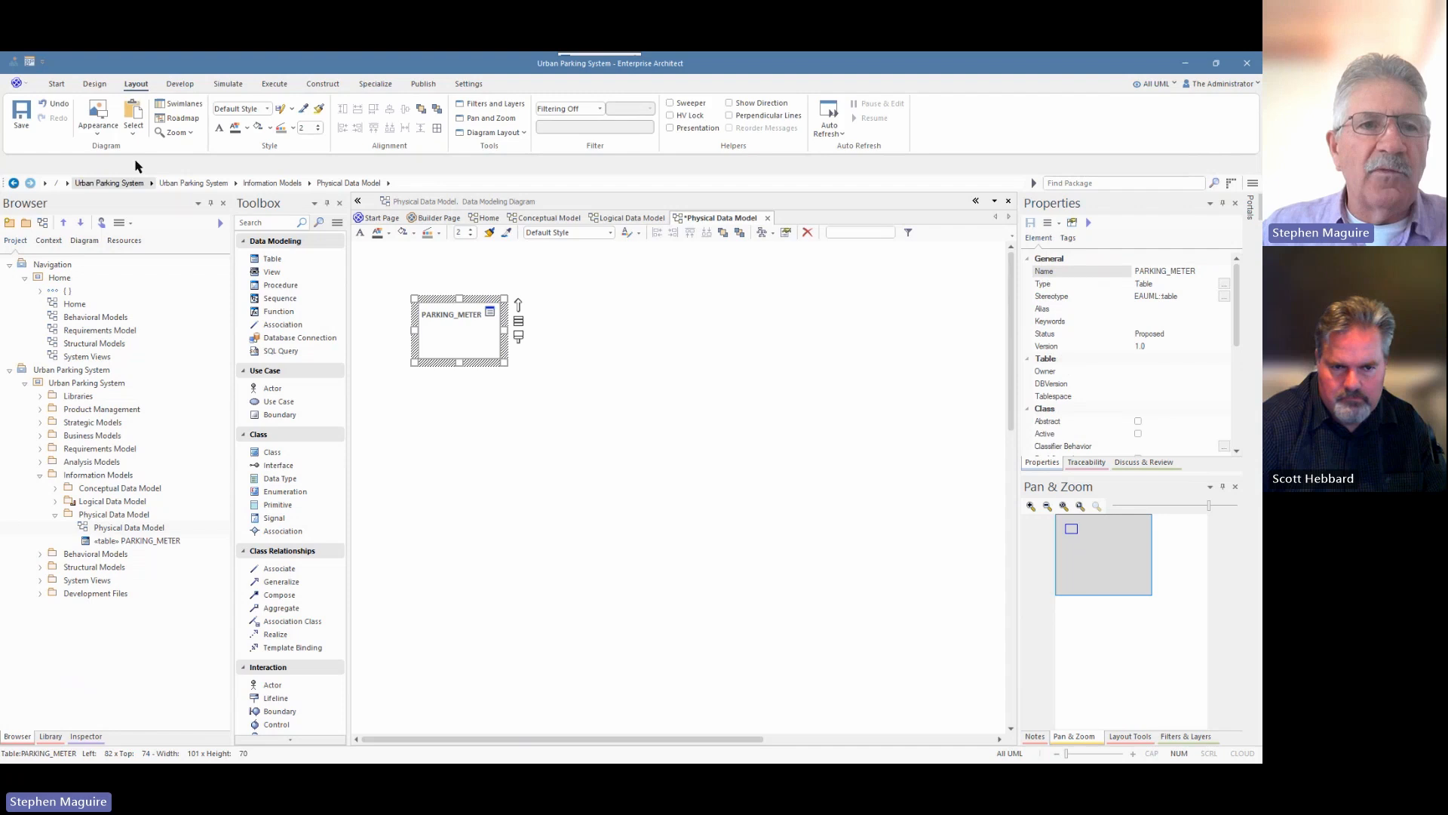
# Add a column named Type, of type VARCHAR(50), to the PARKING_METER table.
pyautogui.click(57, 84)
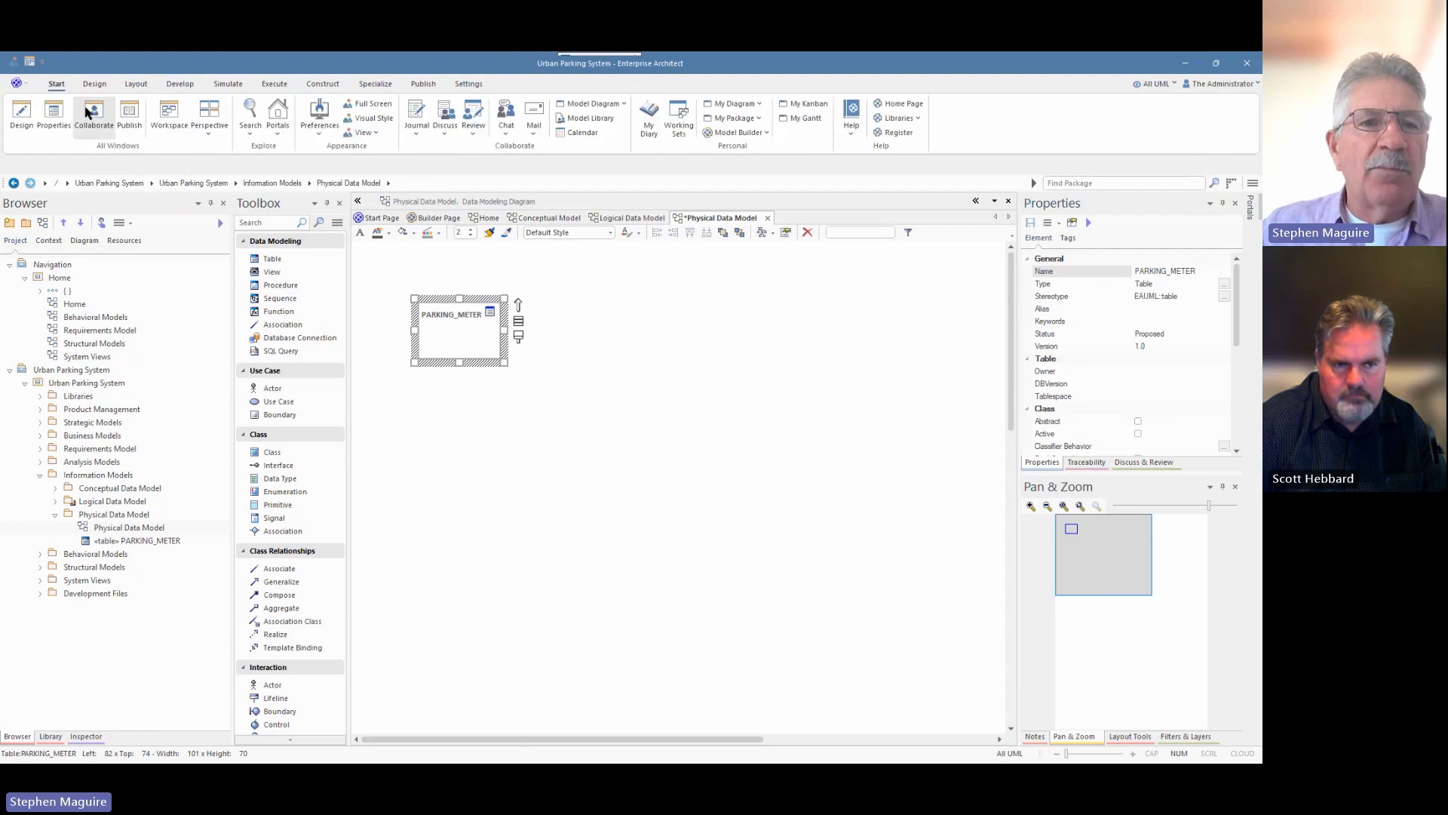
pyautogui.click(63, 113)
pyautogui.click(223, 205)
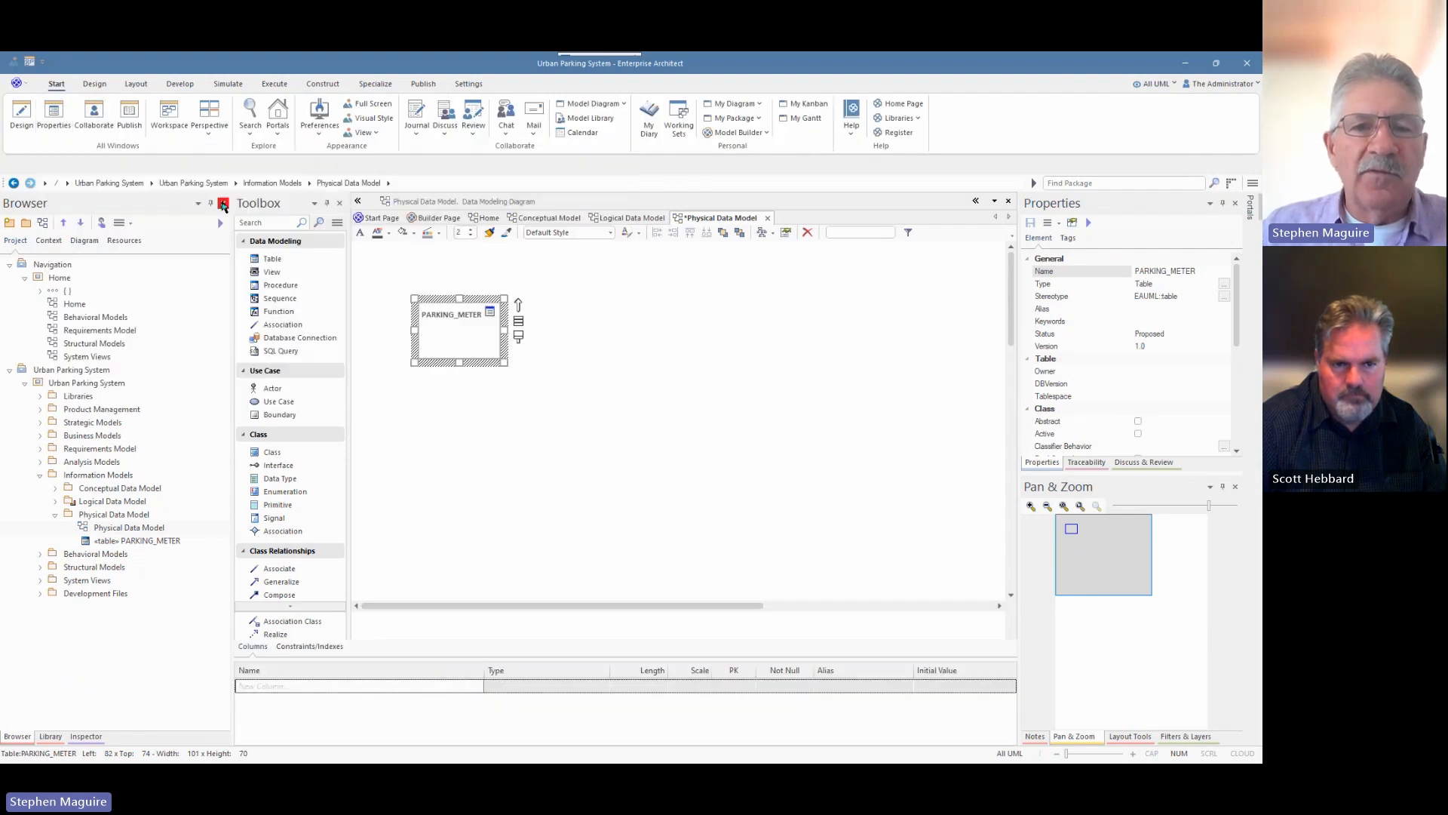
pyautogui.click(292, 683)
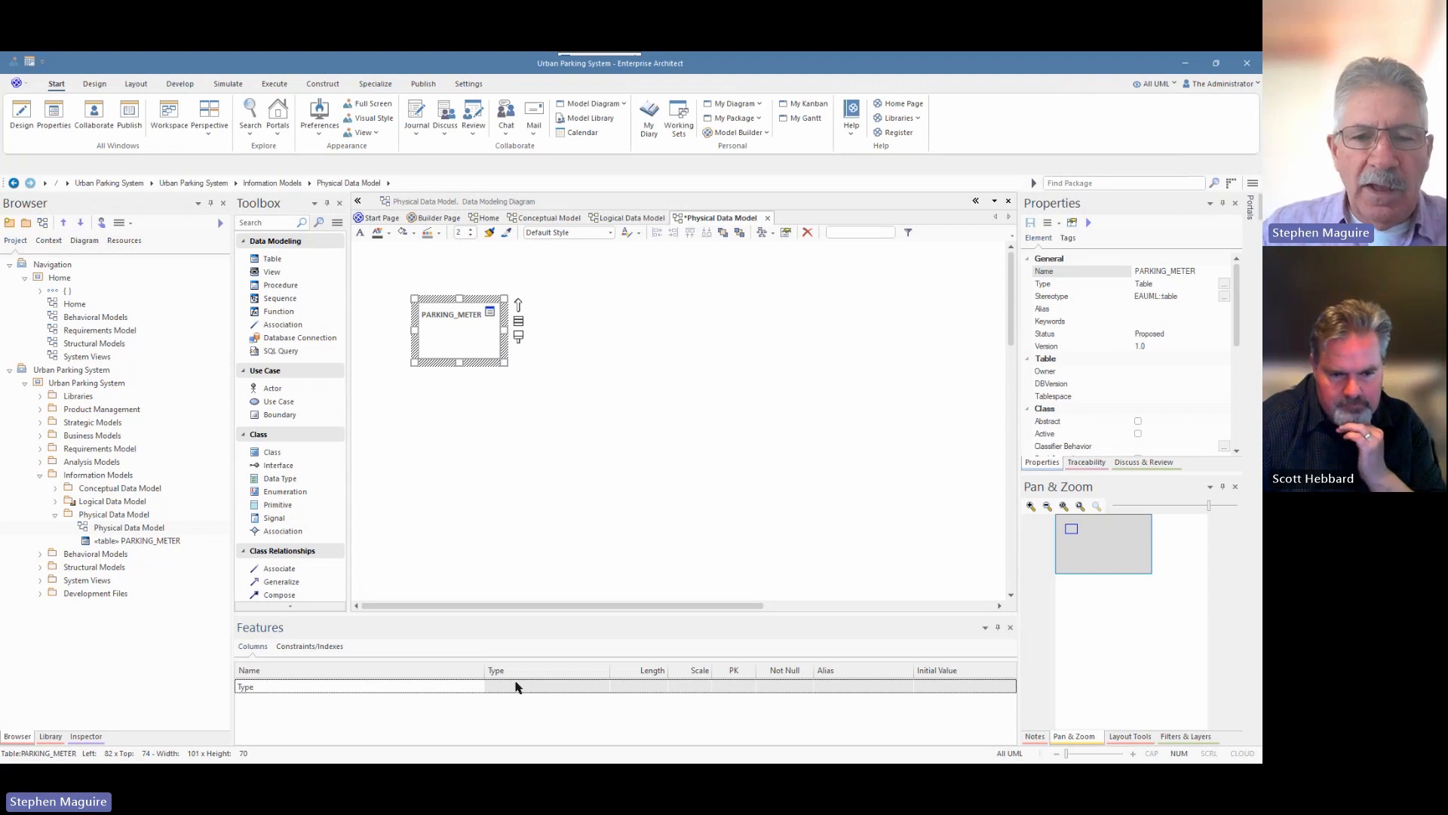
pyautogui.write('Type')
pyautogui.press('Return')
pyautogui.click(507, 456)
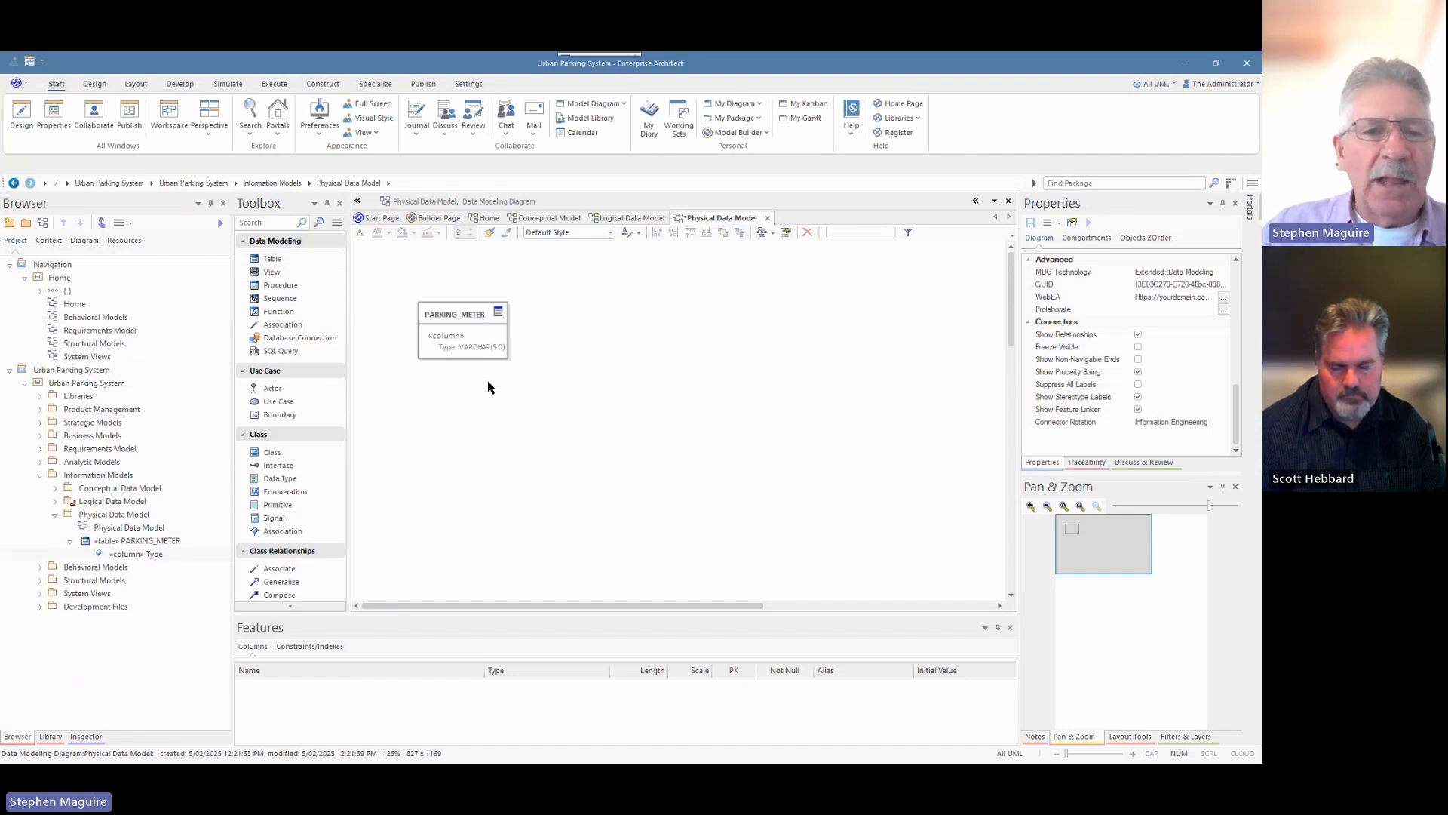
# Delete the Physical Data Model package along with its PARKING_METER table and diagram.
pyautogui.click(107, 518)
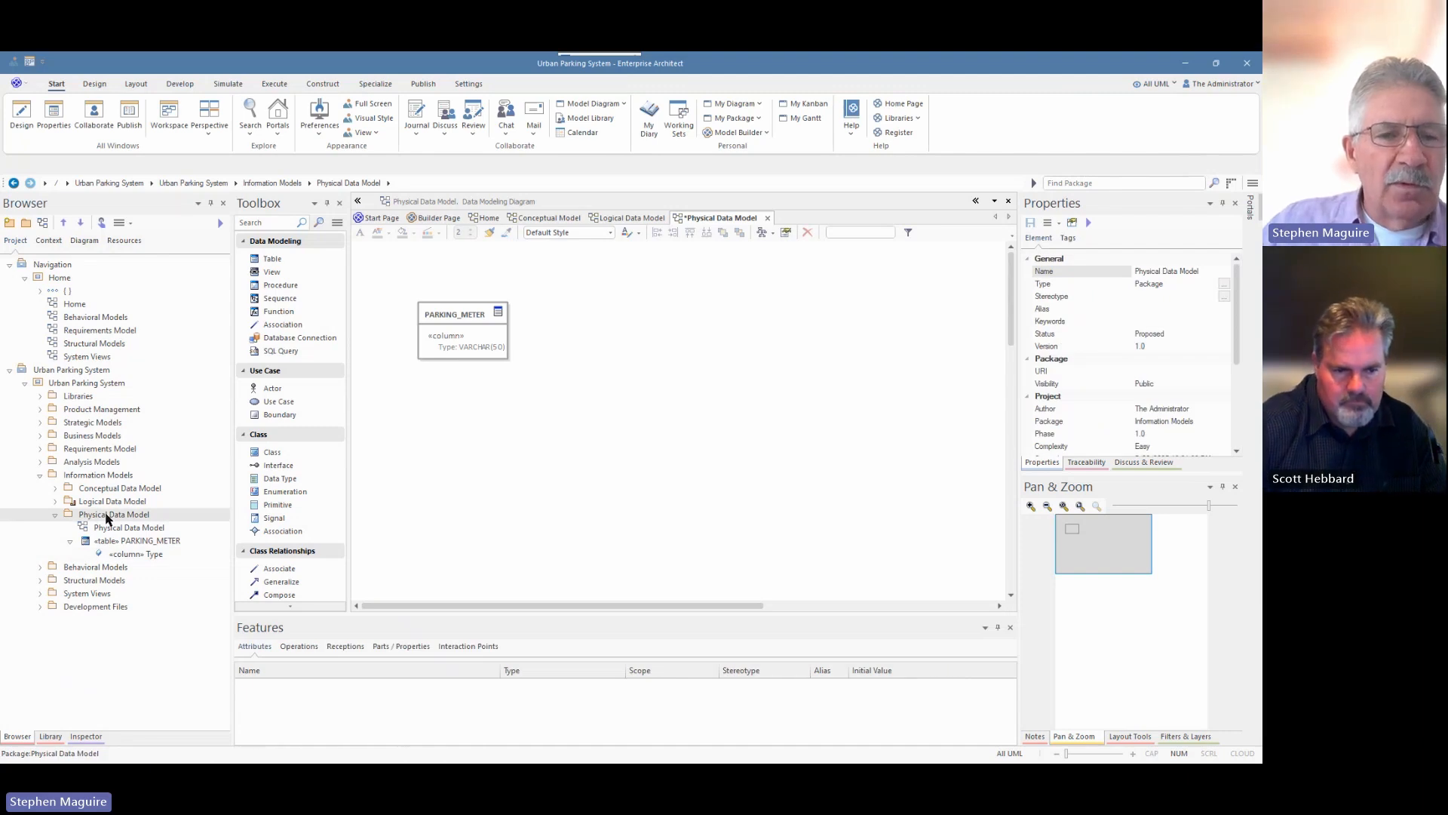
pyautogui.rightClick(107, 518)
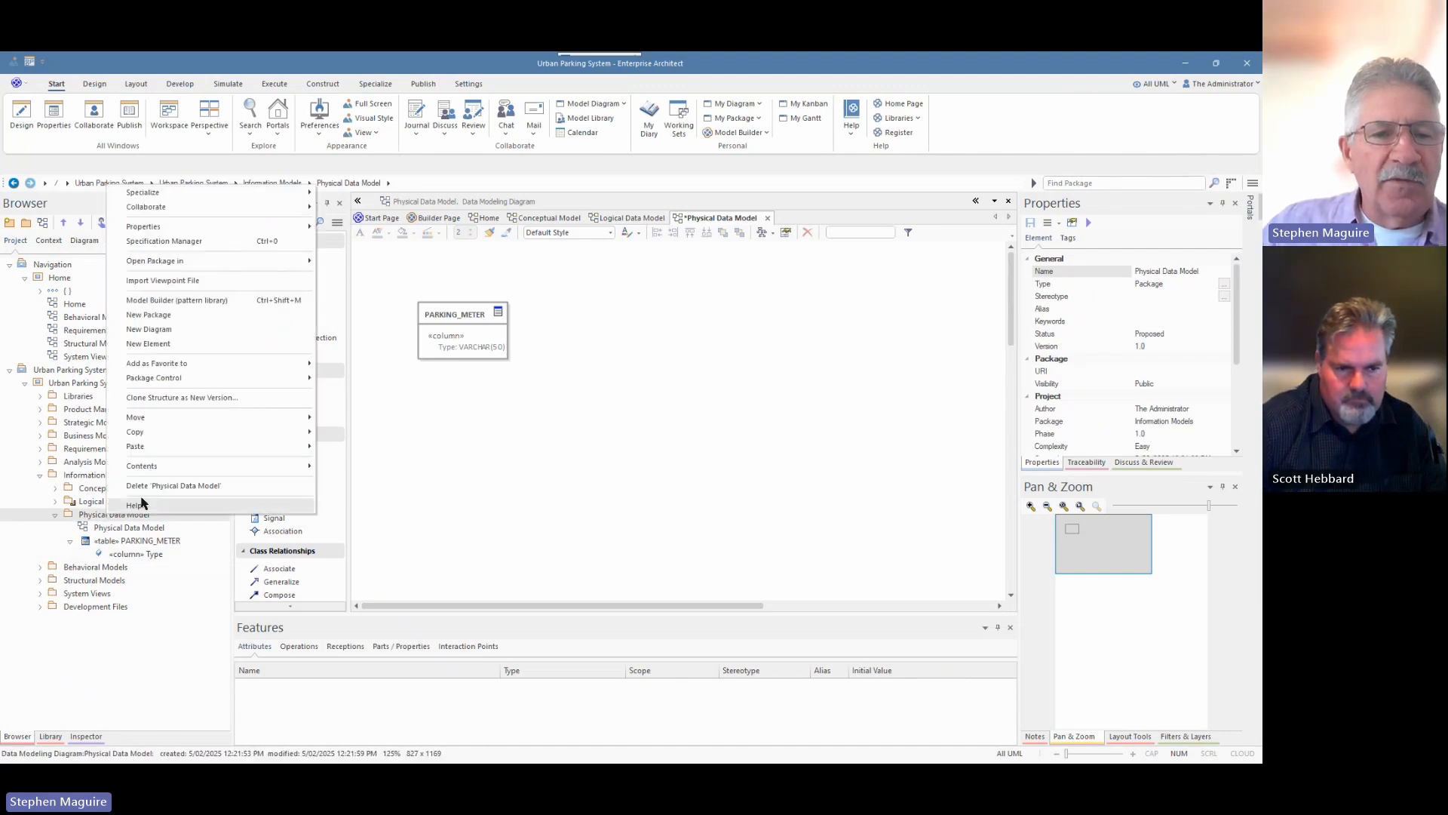
pyautogui.click(206, 487)
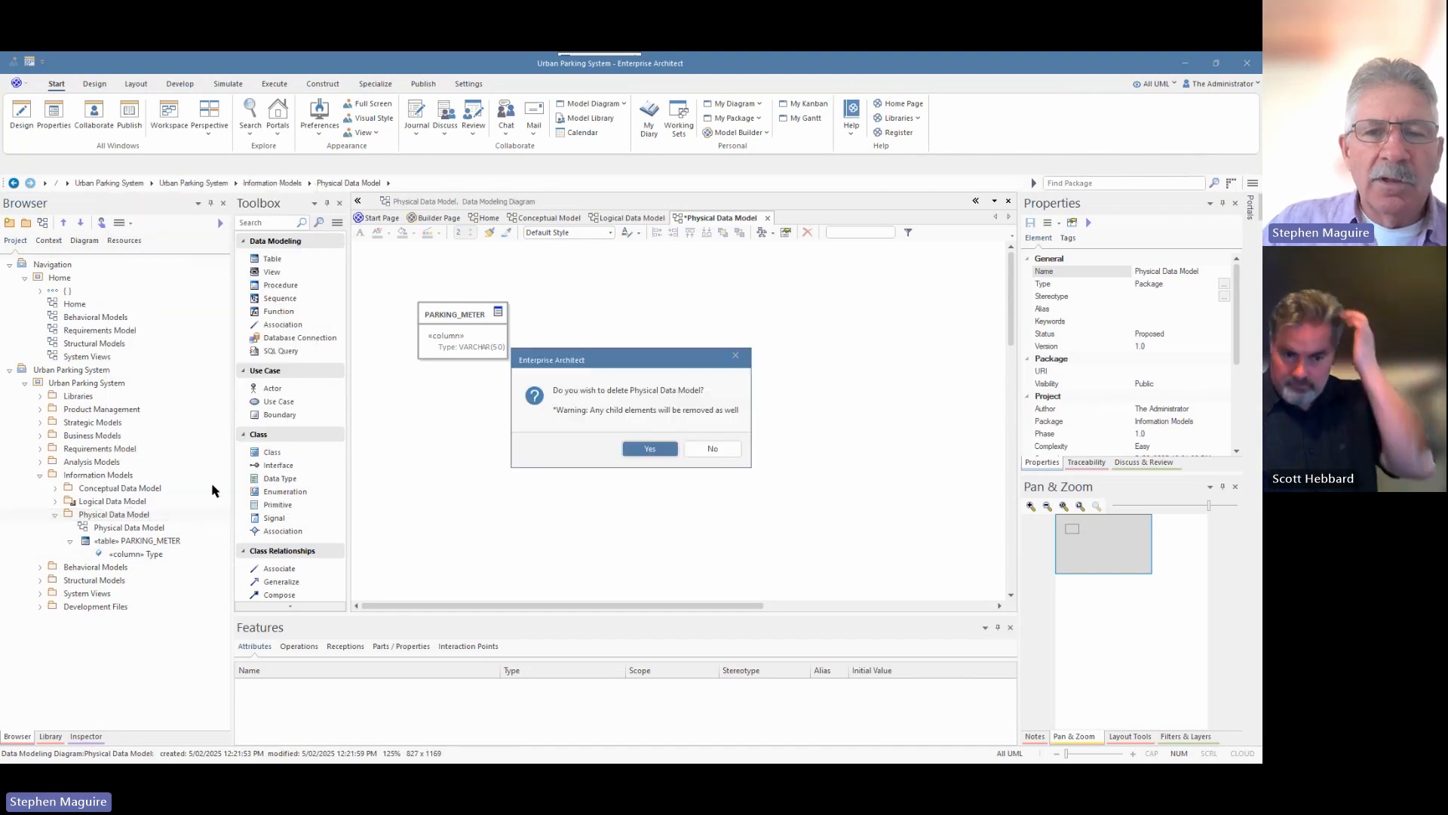
pyautogui.click(648, 450)
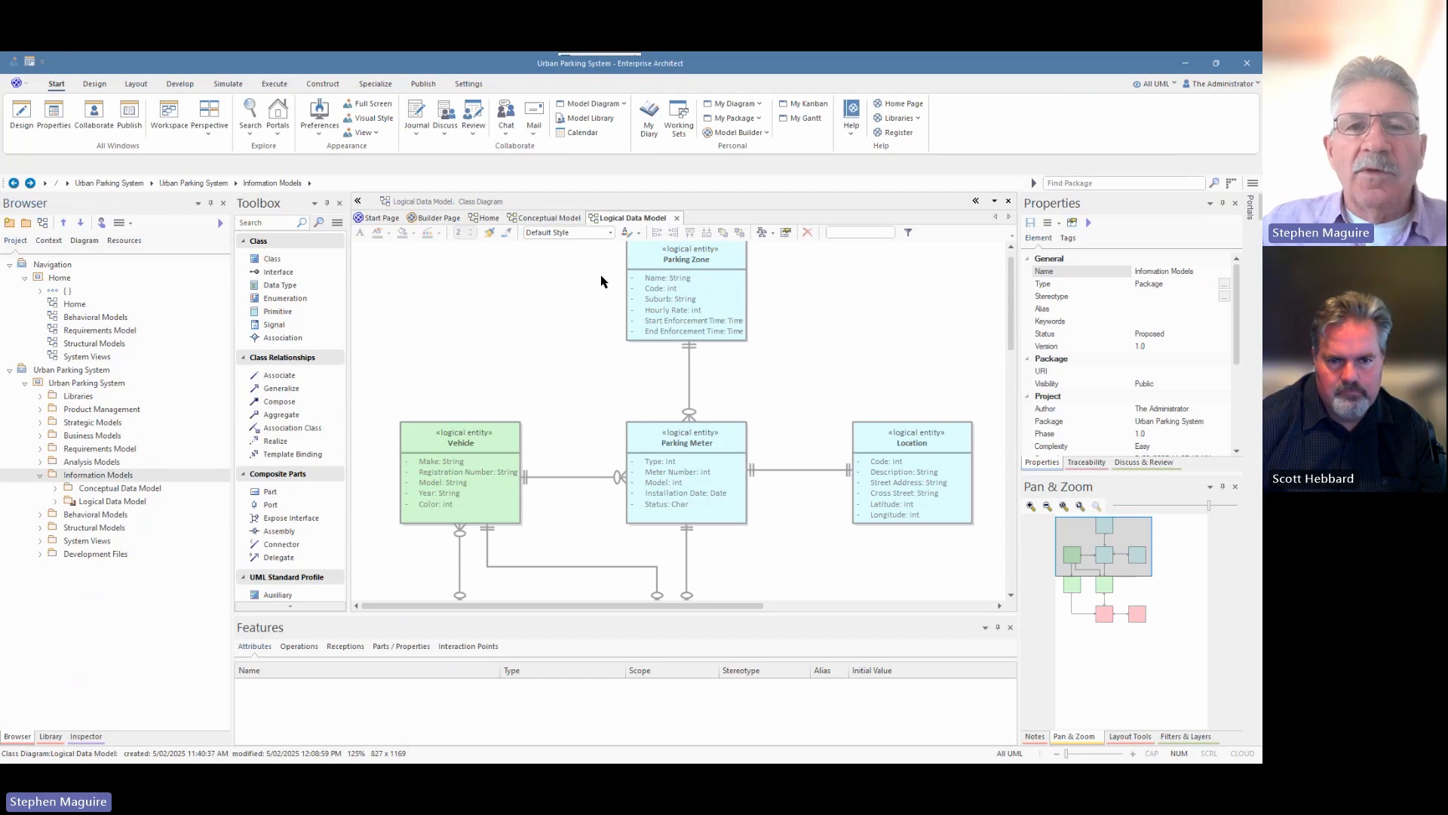
# Close the Conceptual Model and Logical Data Model diagram tabs.
pyautogui.click(552, 217)
pyautogui.click(592, 218)
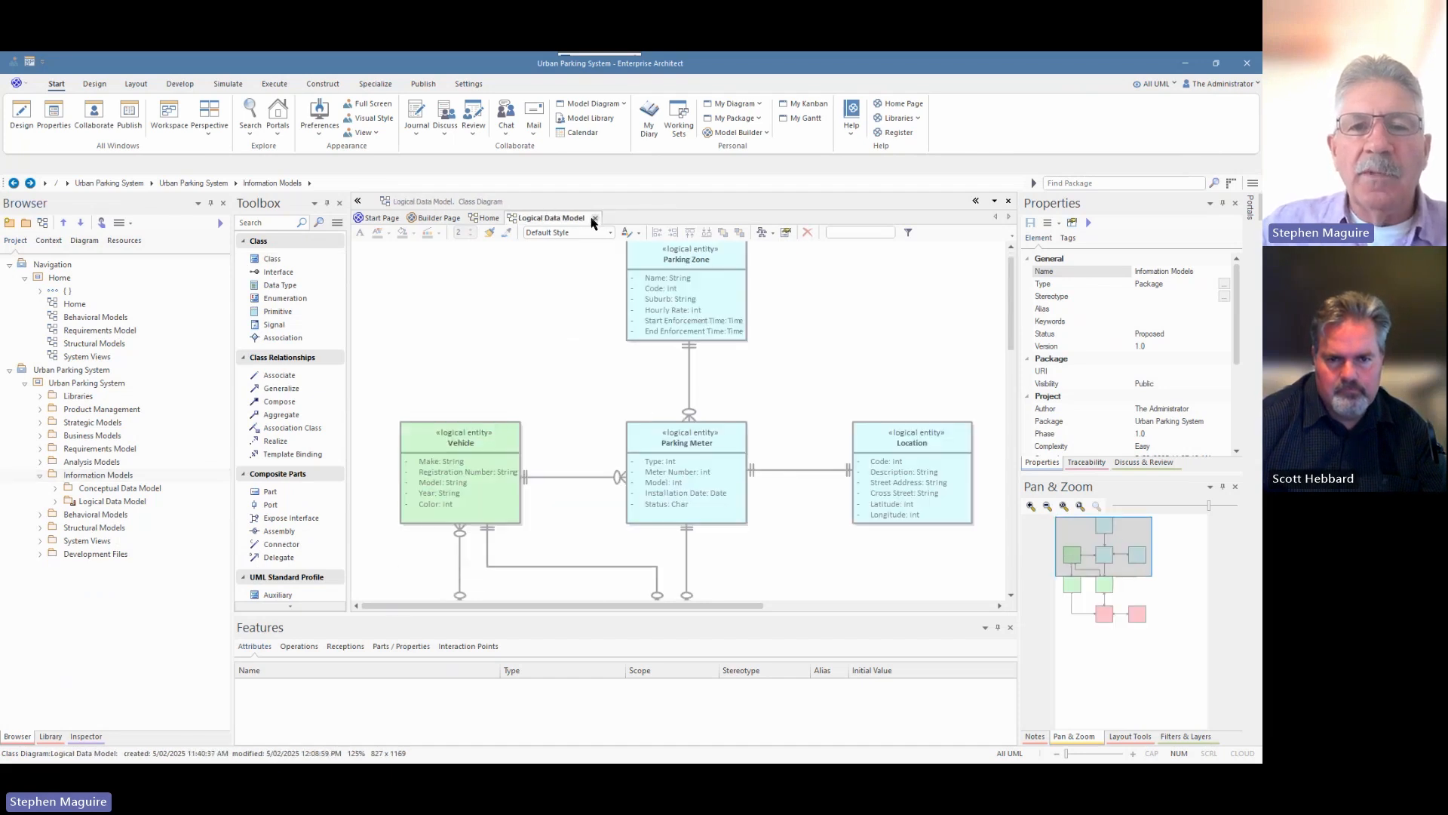
pyautogui.click(592, 218)
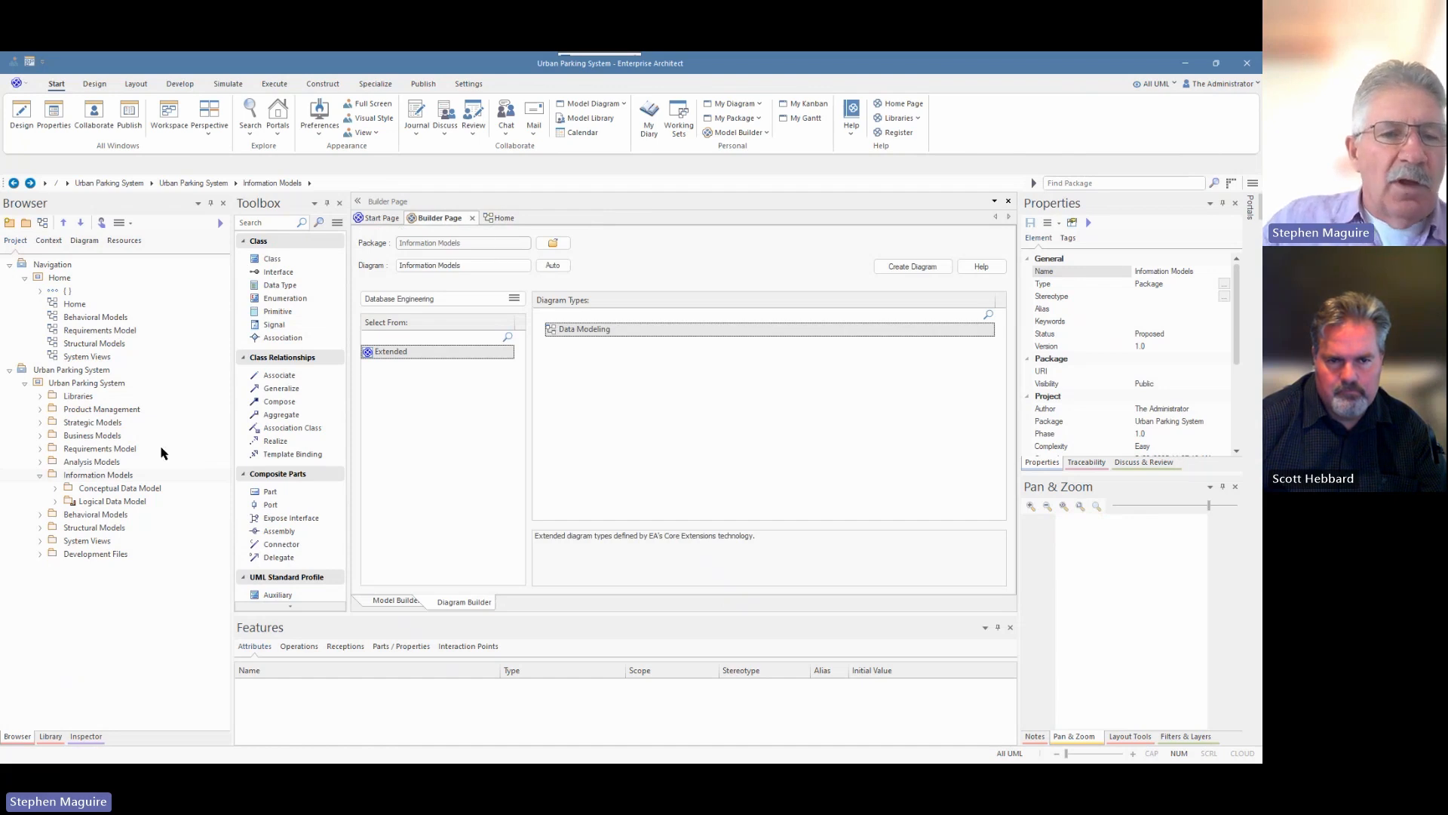
# Select the Logical Data Model package in the Browser so the Builder Page targets it.
pyautogui.click(90, 475)
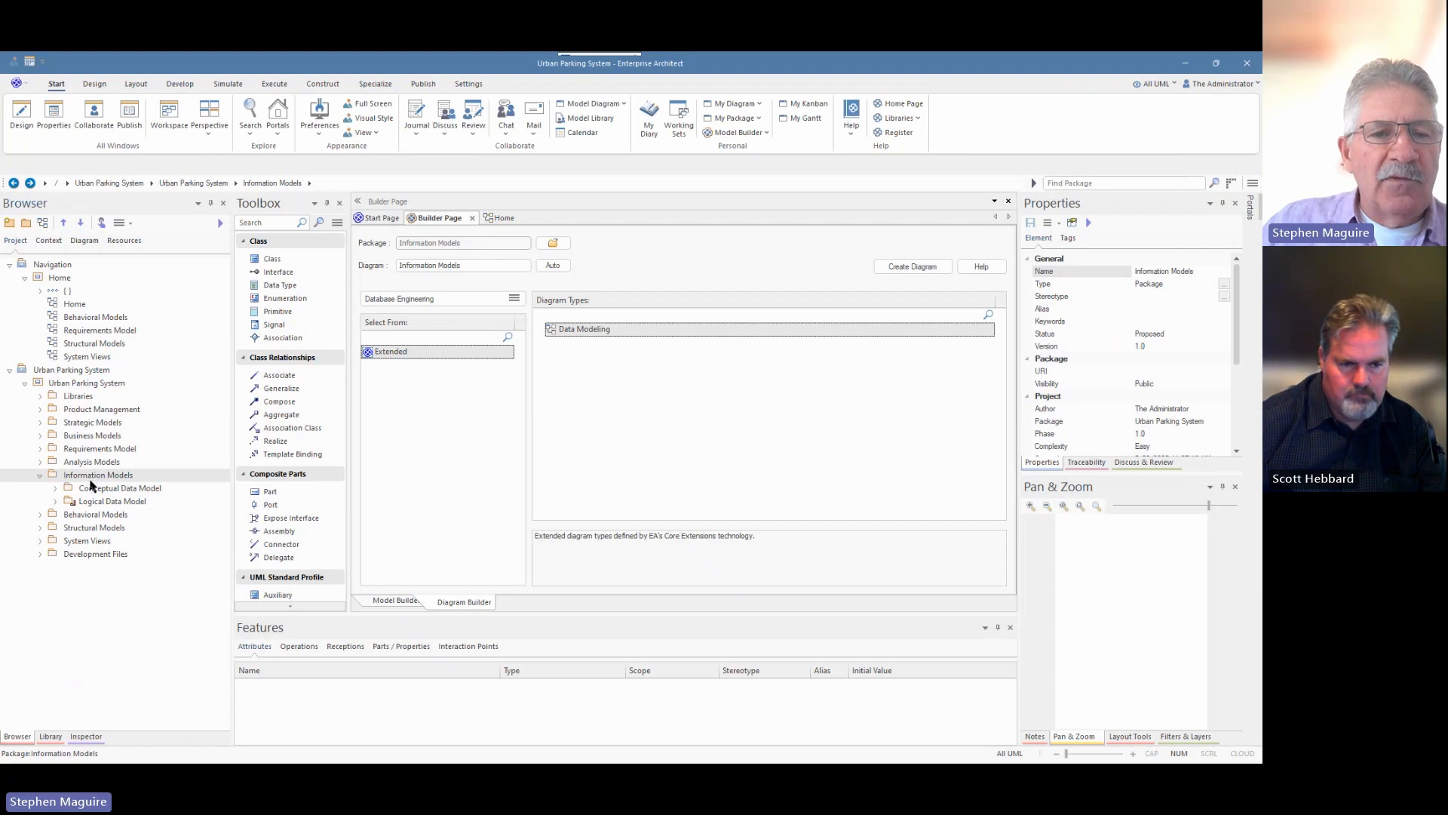
pyautogui.click(97, 490)
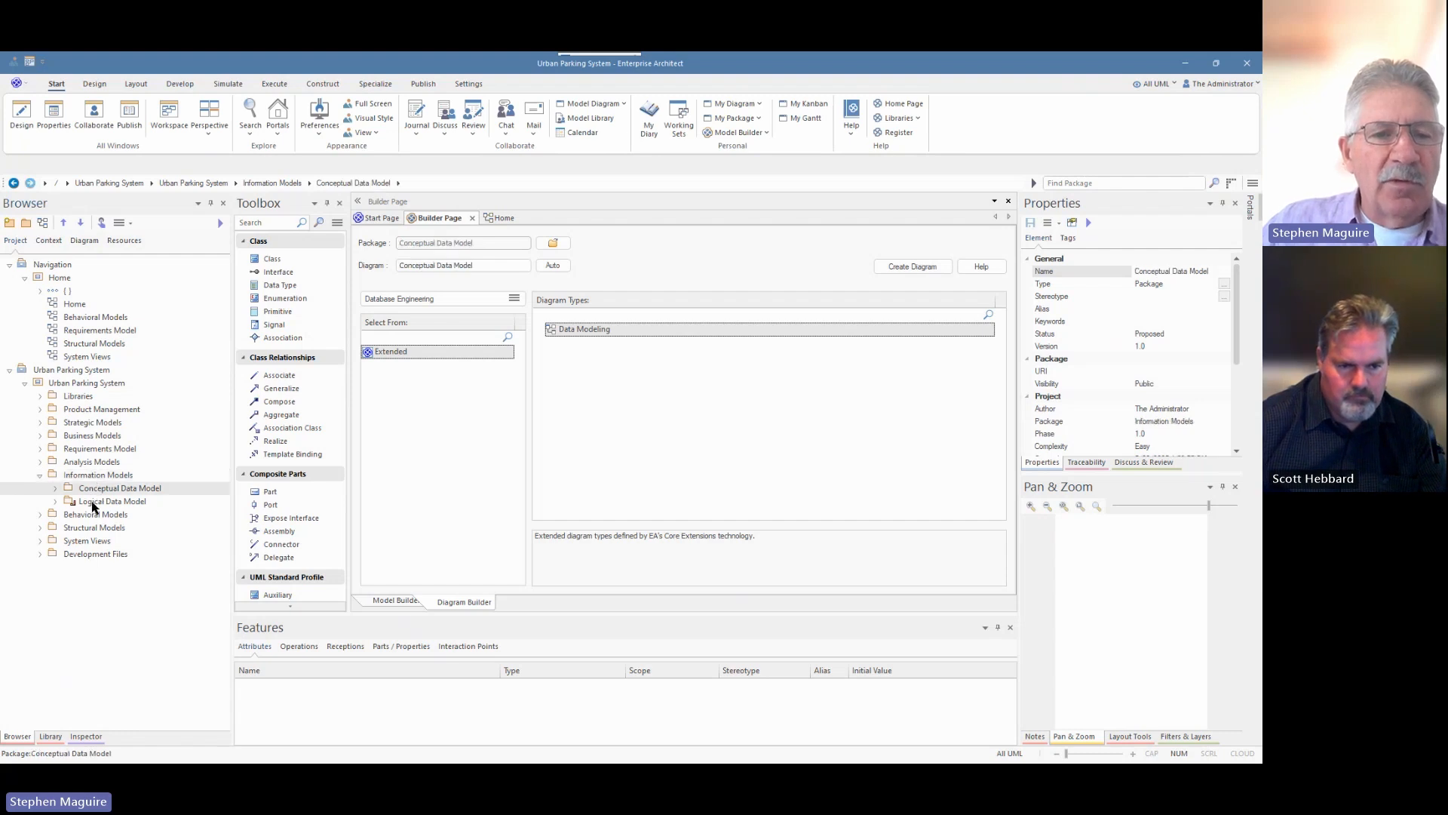
pyautogui.click(91, 500)
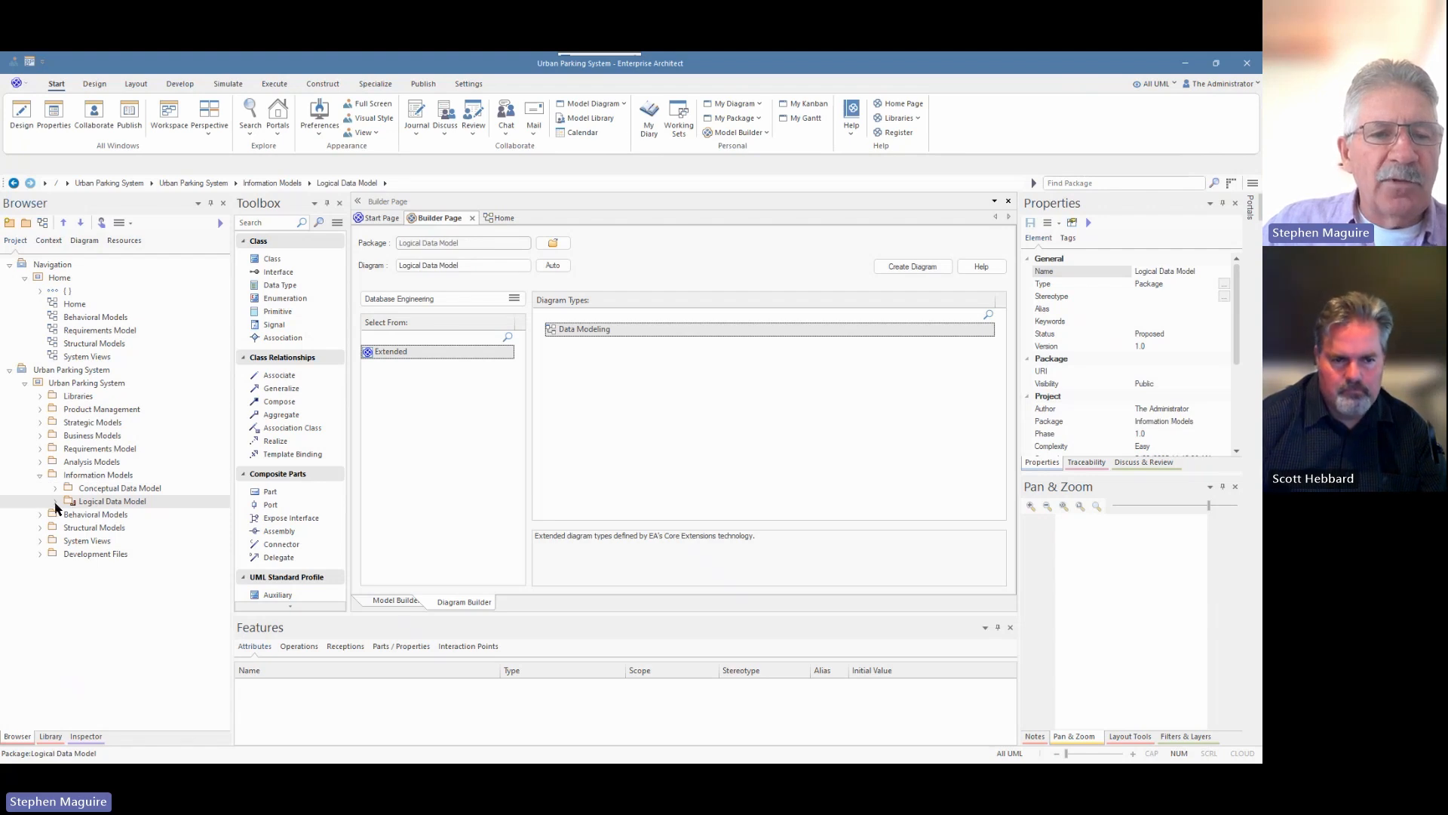
pyautogui.click(55, 502)
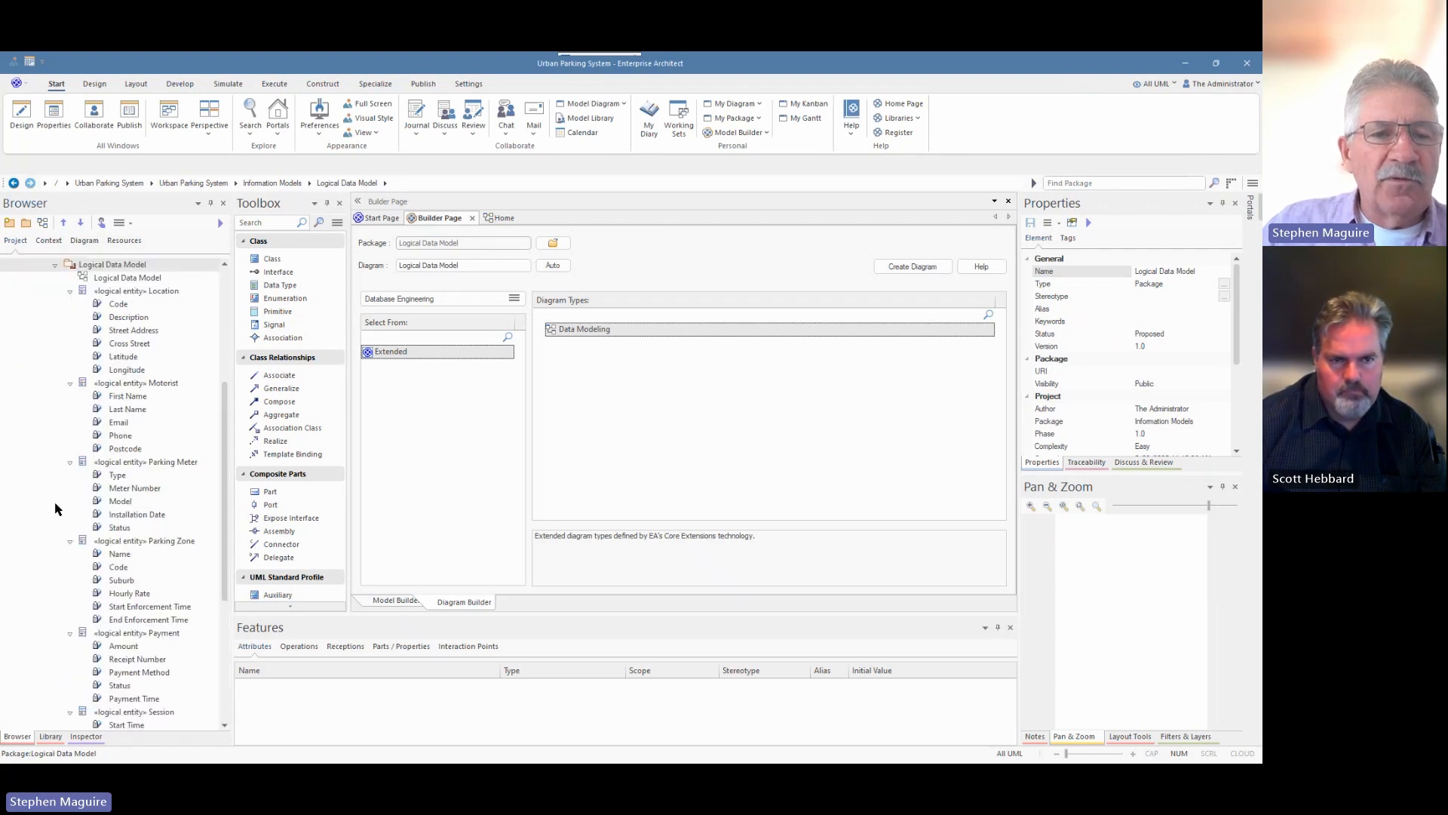
pyautogui.click(55, 264)
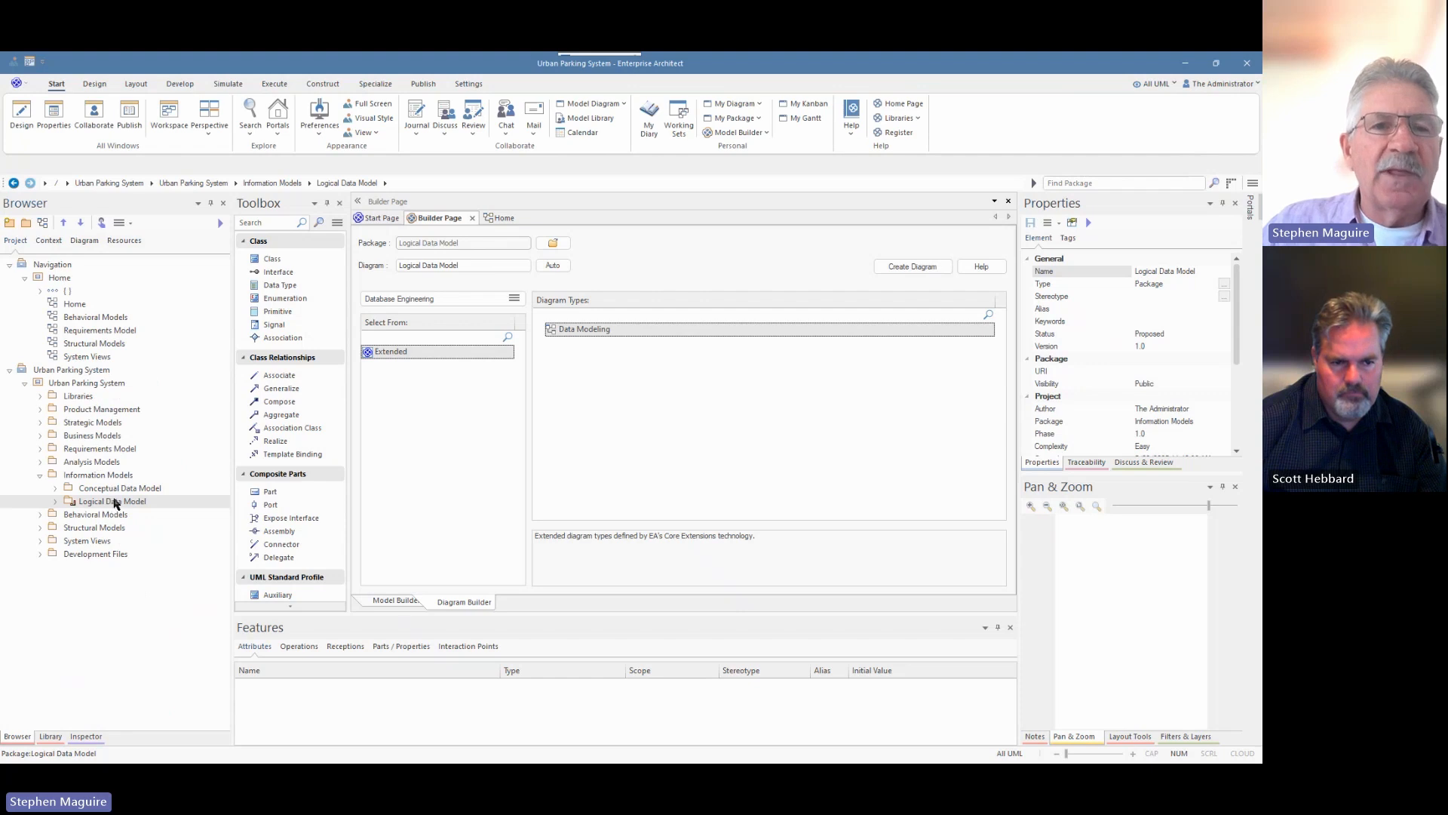
# Open the Model Transformation dialog for the Logical Data Model's classes.
pyautogui.click(94, 84)
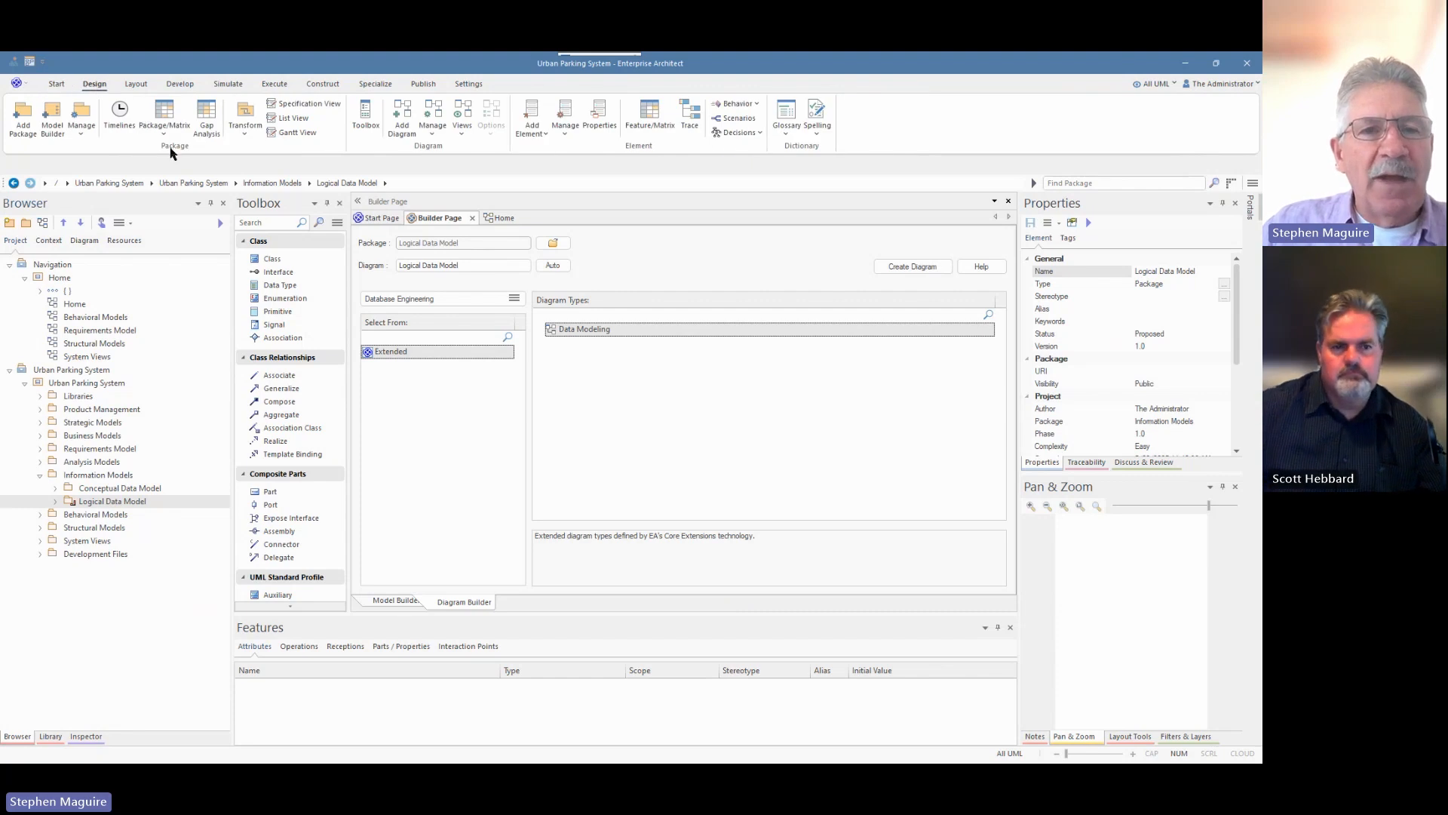
pyautogui.click(247, 134)
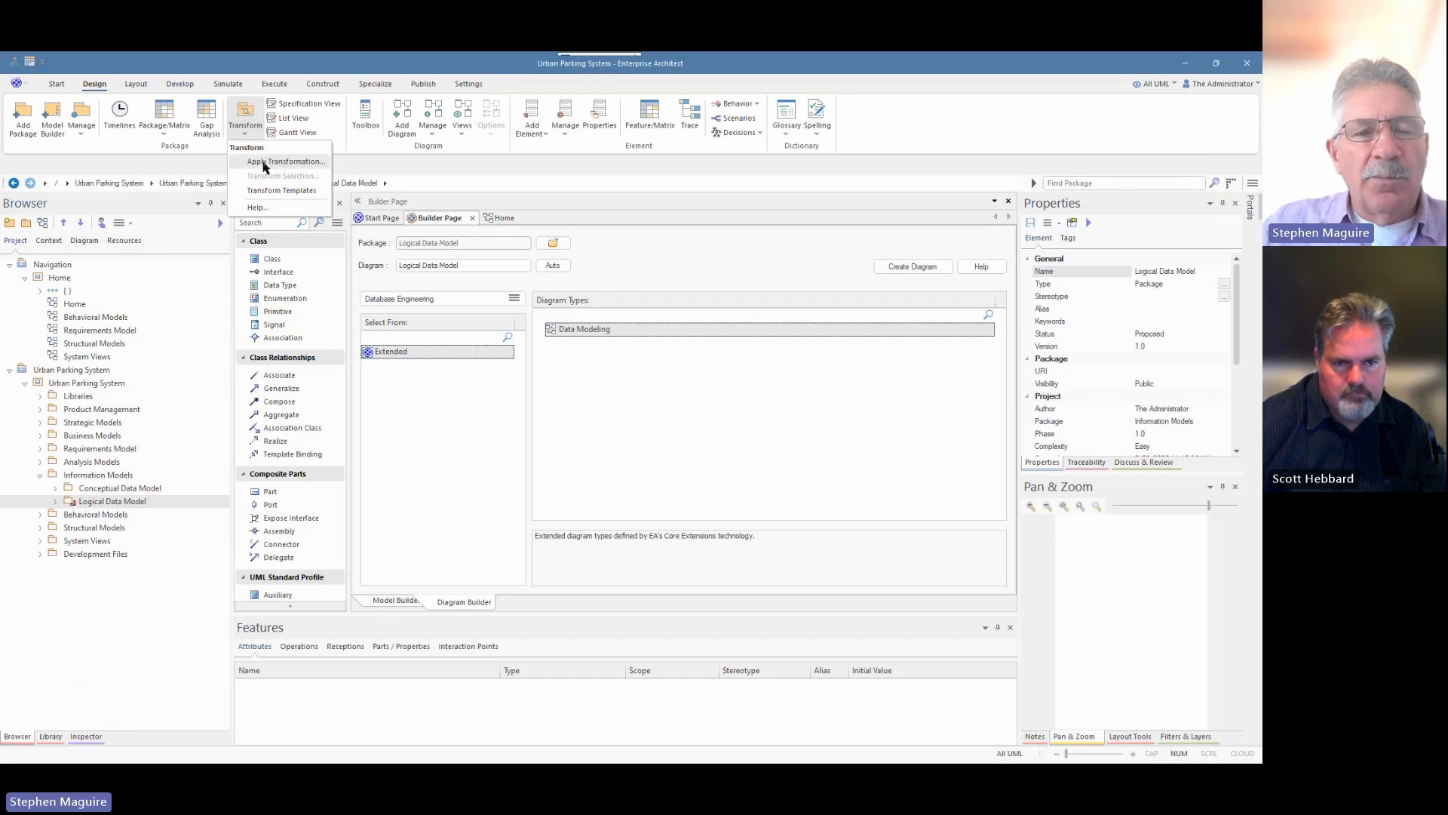
pyautogui.click(263, 163)
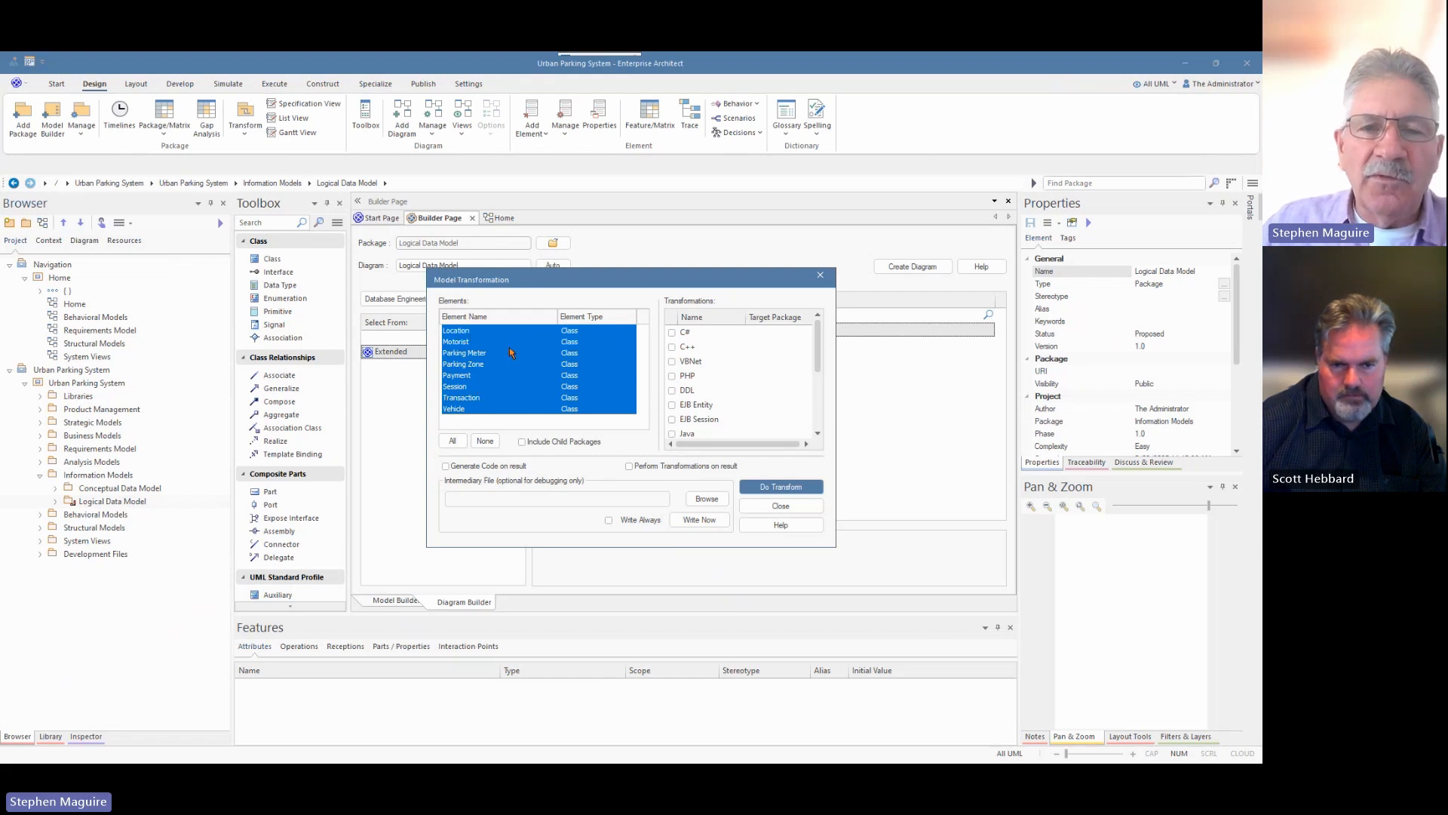
# Select all eight Logical Data Model classes and scroll the transformations list toward Tables.
pyautogui.click(485, 442)
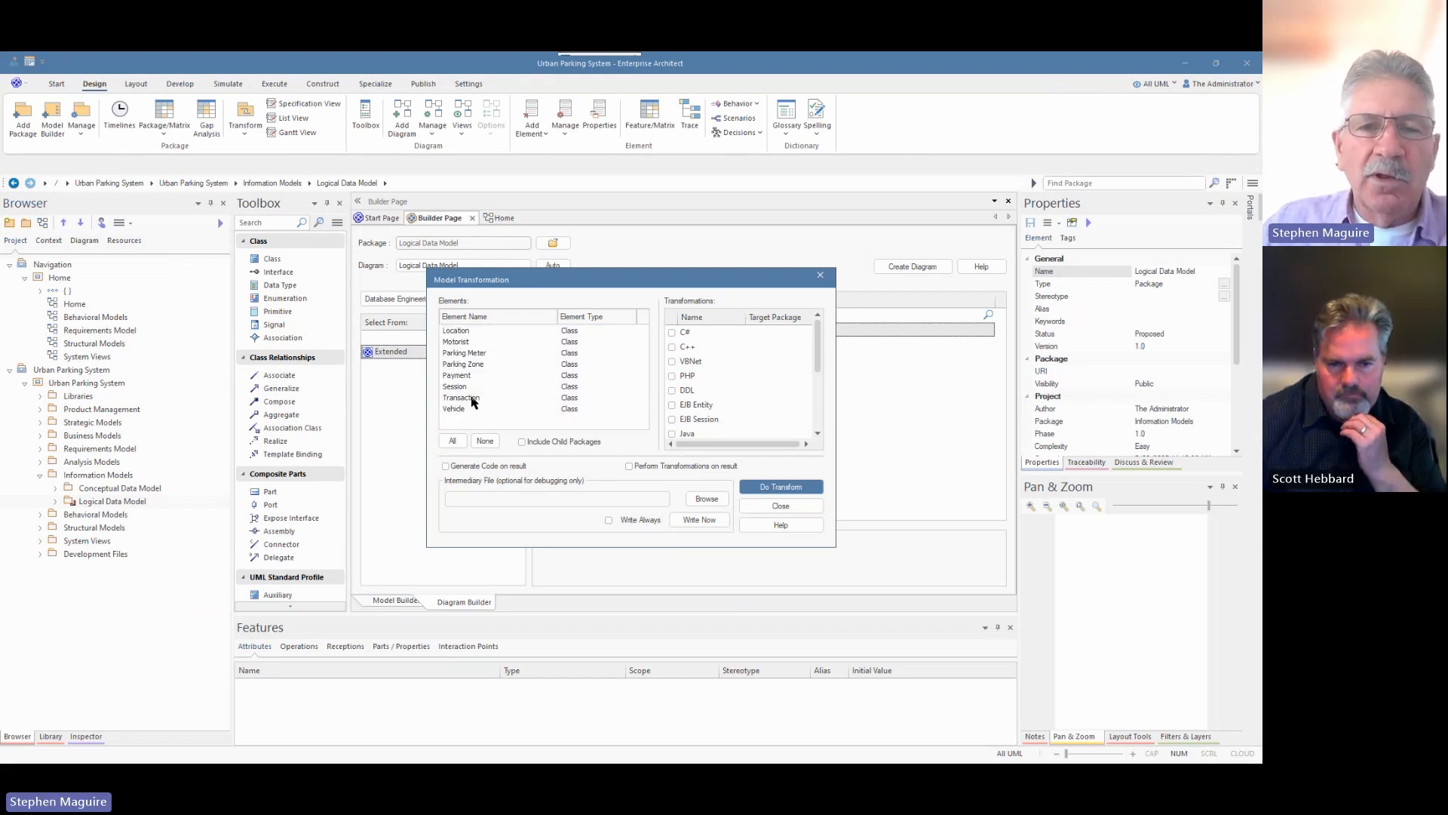
pyautogui.click(457, 343)
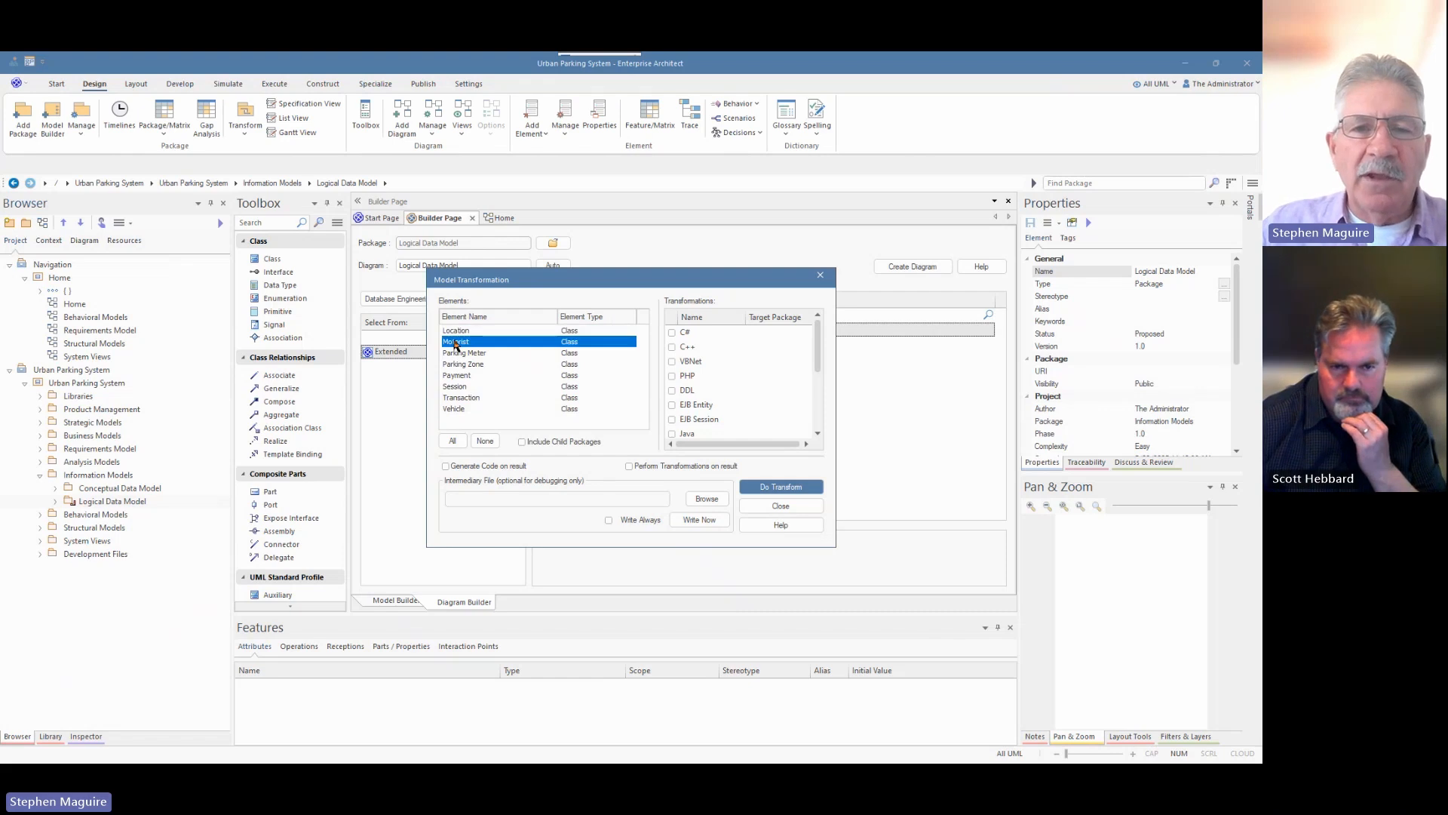
pyautogui.keyDown('ctrl'); pyautogui.click(462, 386); pyautogui.keyUp('ctrl')
pyautogui.keyDown('ctrl'); pyautogui.click(462, 364); pyautogui.keyUp('ctrl')
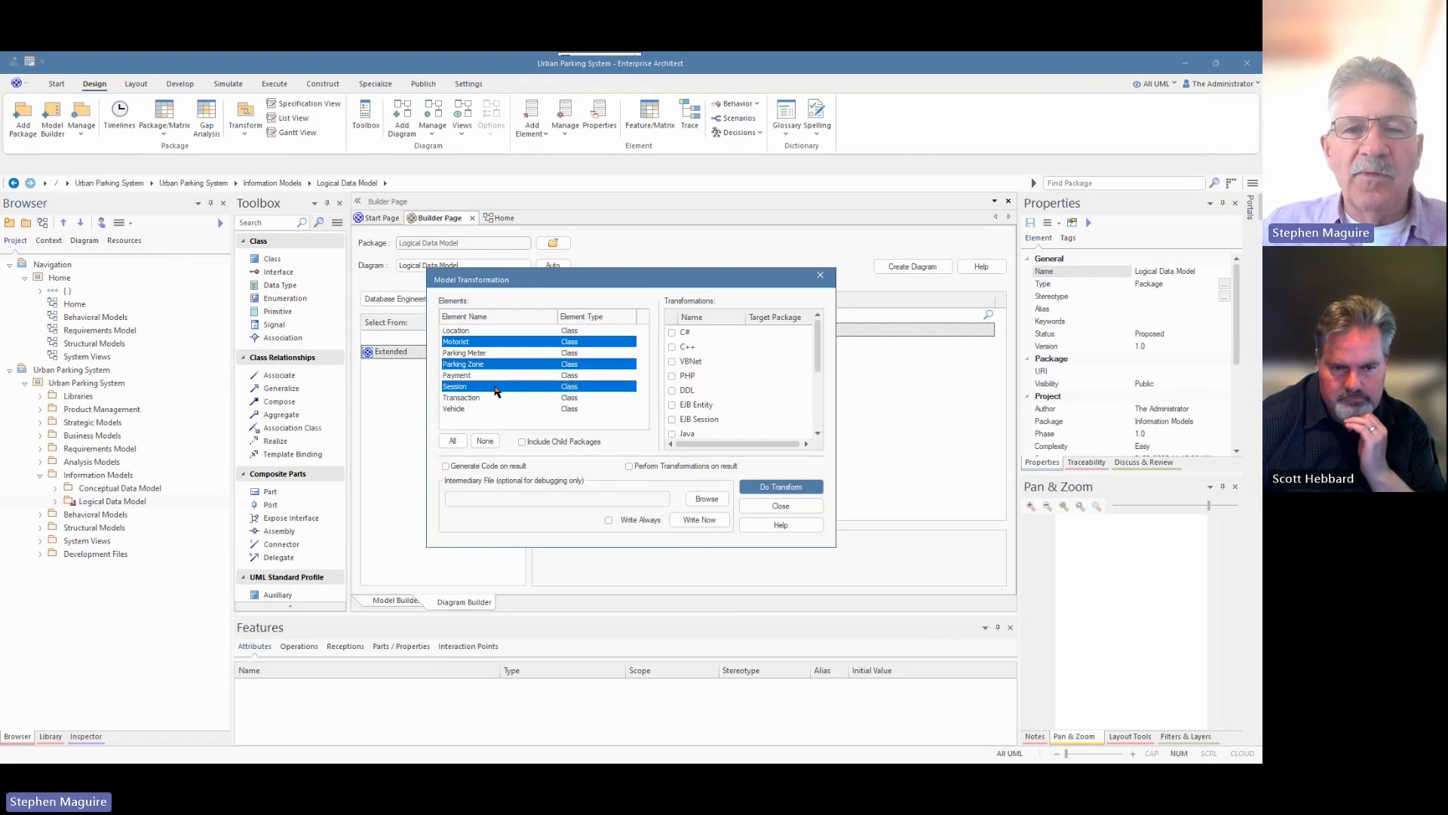
pyautogui.click(453, 441)
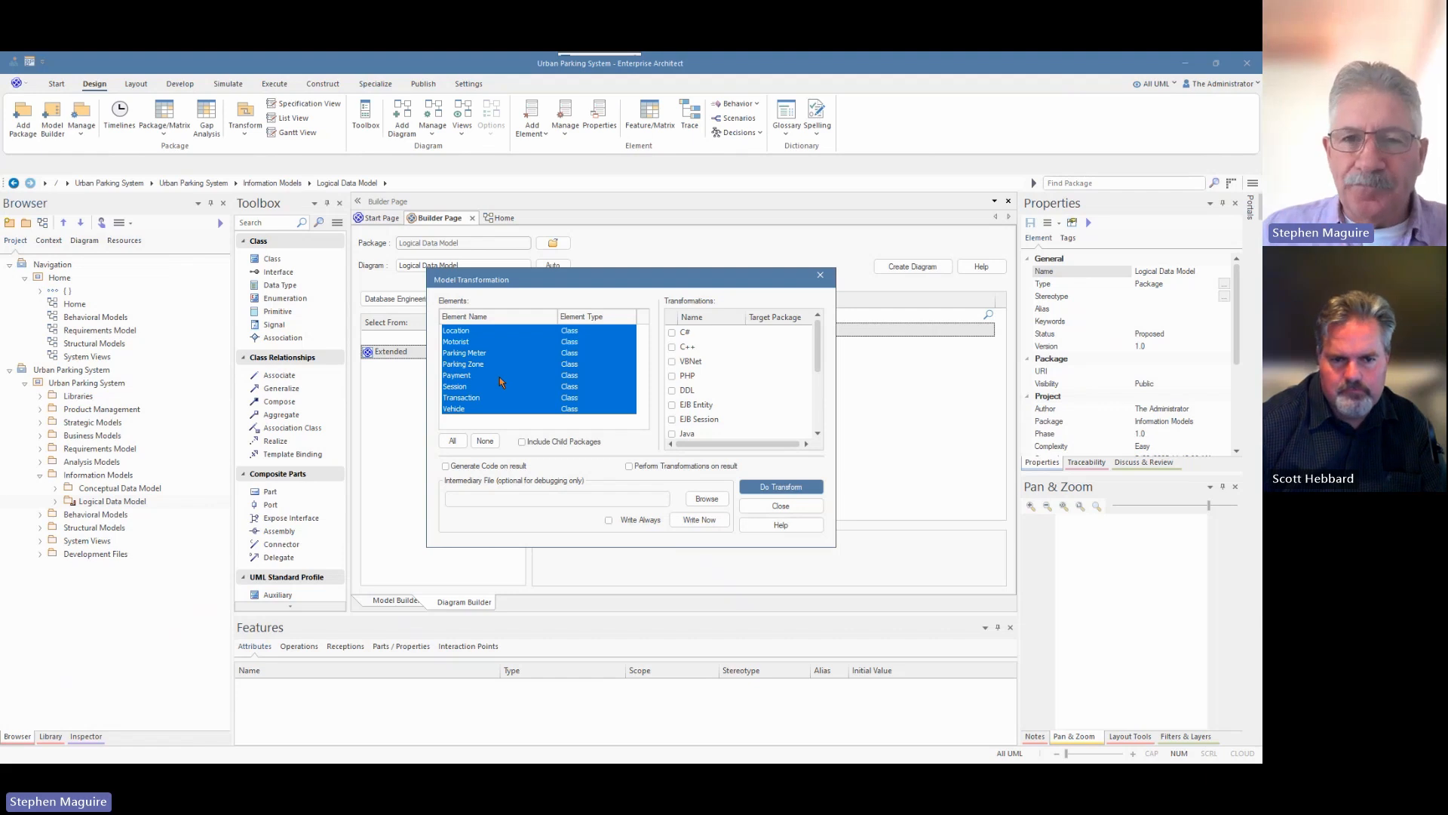
pyautogui.moveTo(820, 341); pyautogui.dragTo(822, 407)
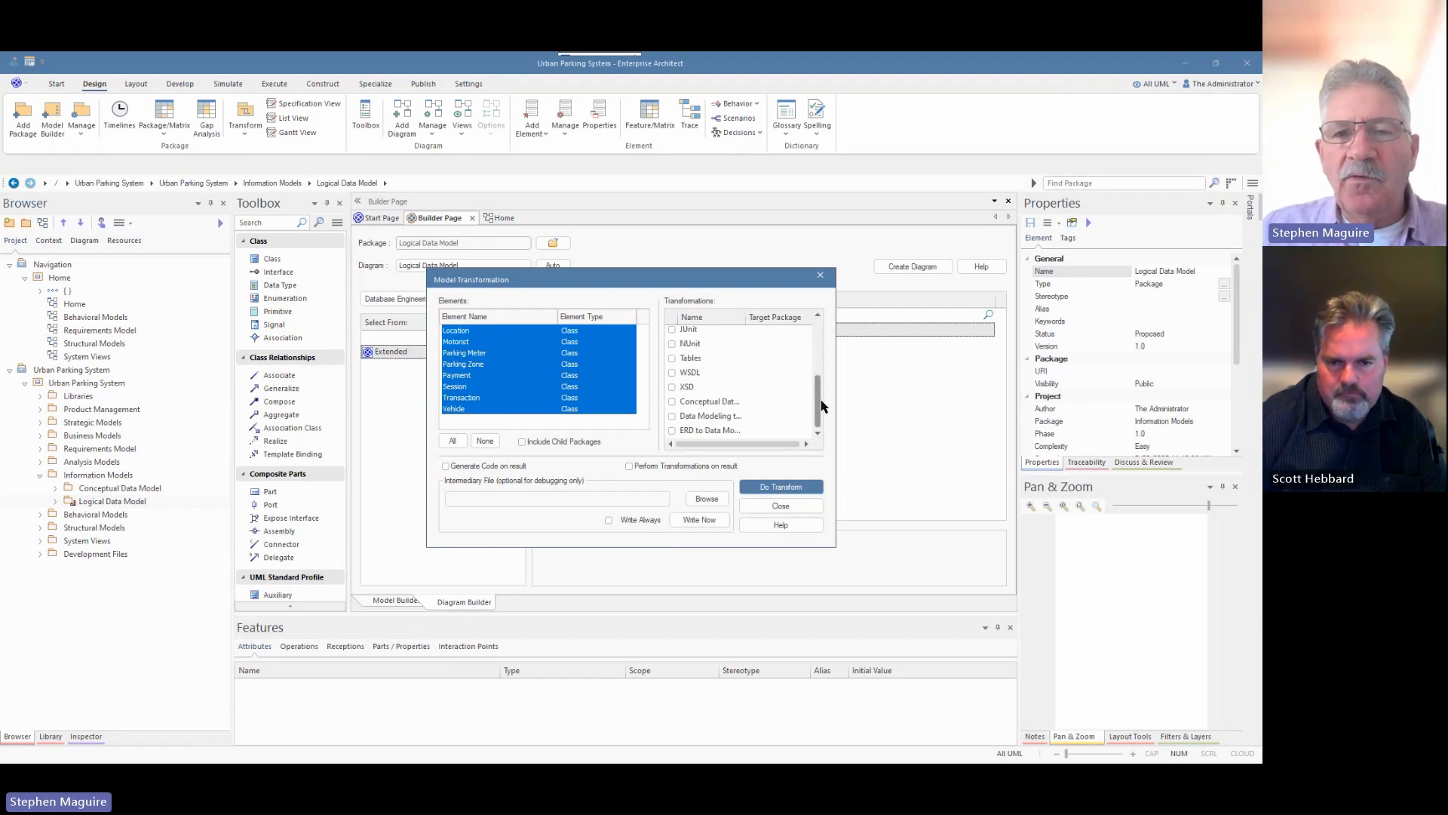
# Tick the Tables transformation and target the Information Models package under Urban Parking System.
pyautogui.click(672, 359)
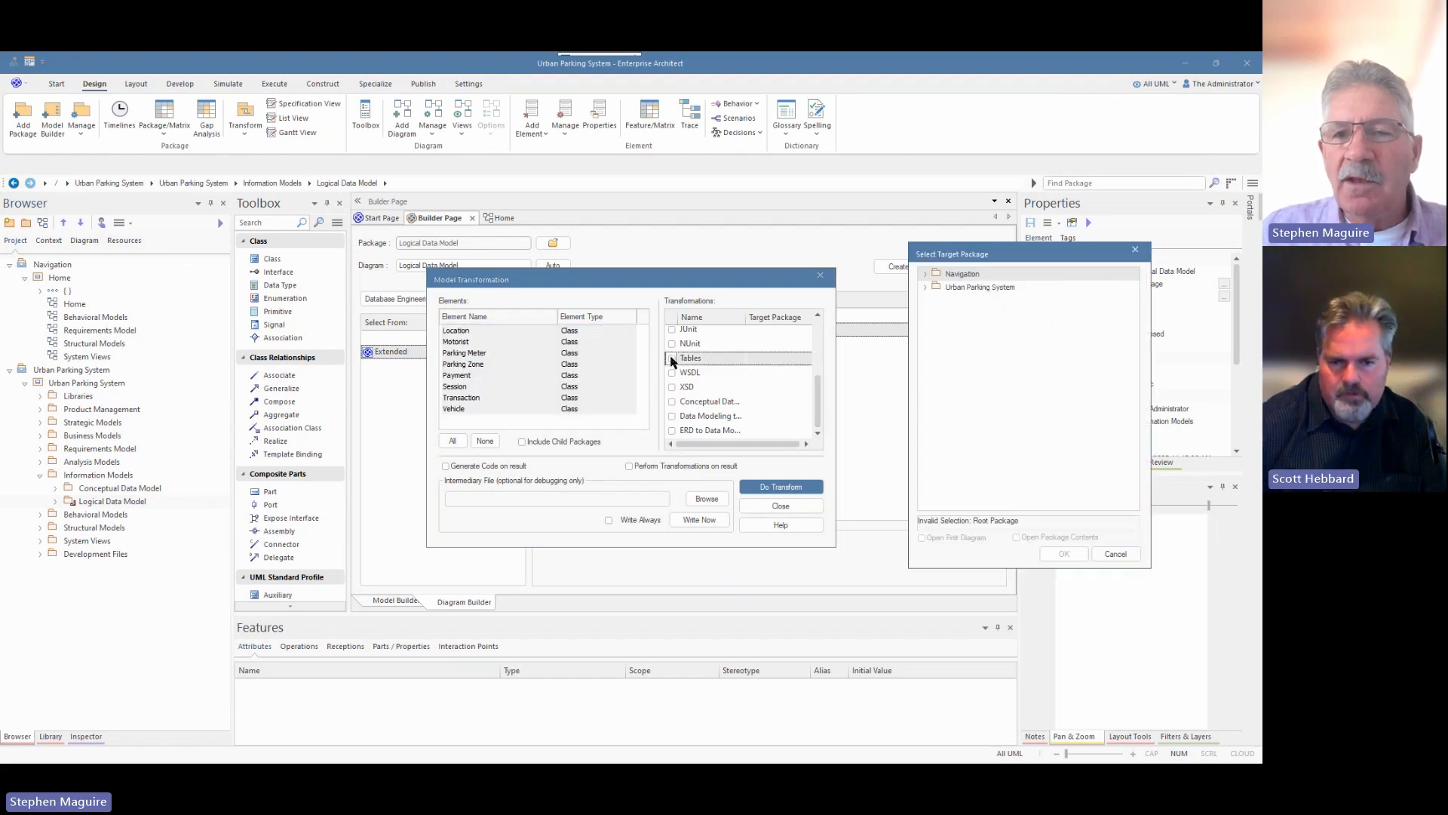
pyautogui.click(925, 287)
pyautogui.click(937, 301)
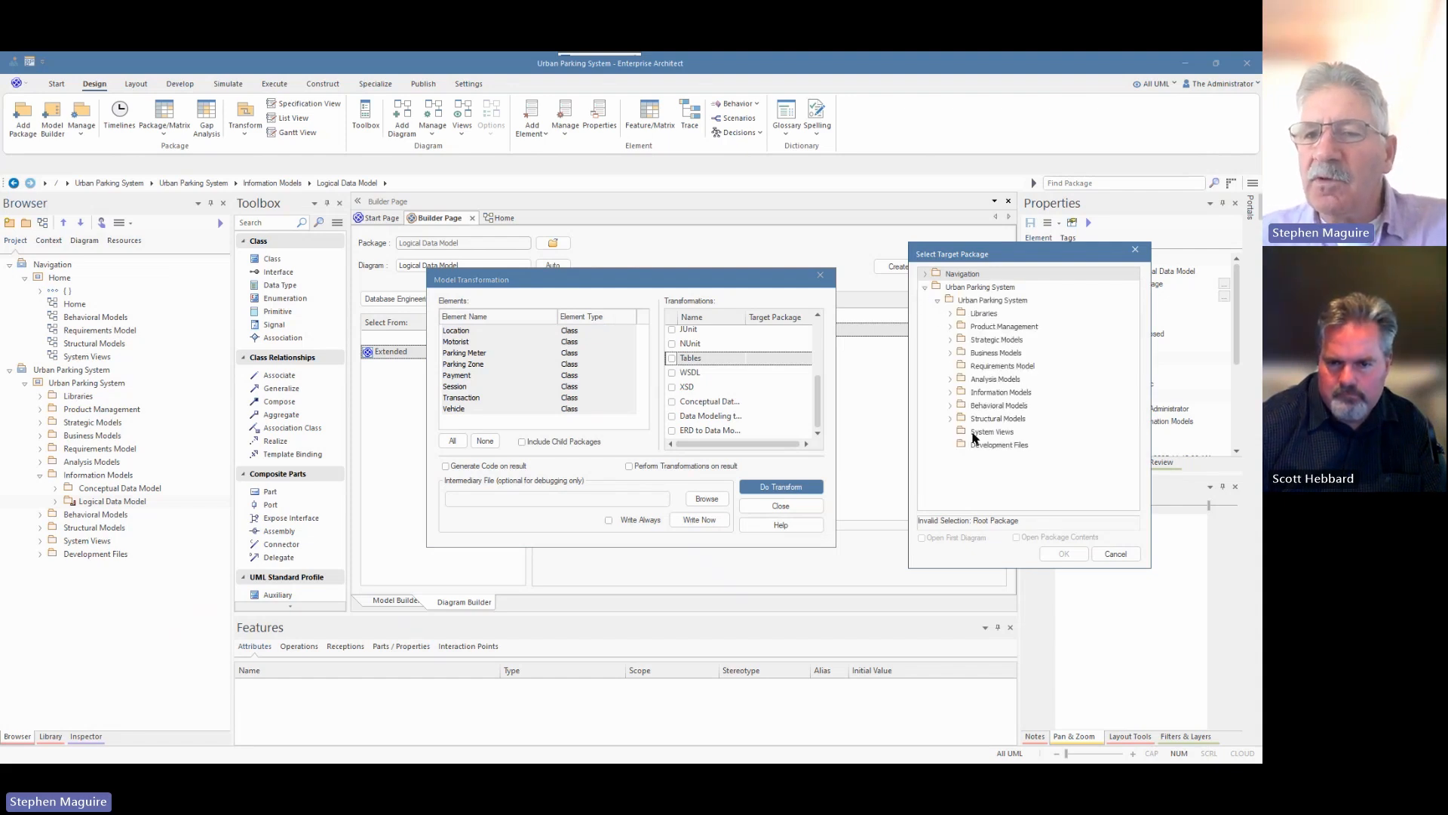
pyautogui.click(950, 393)
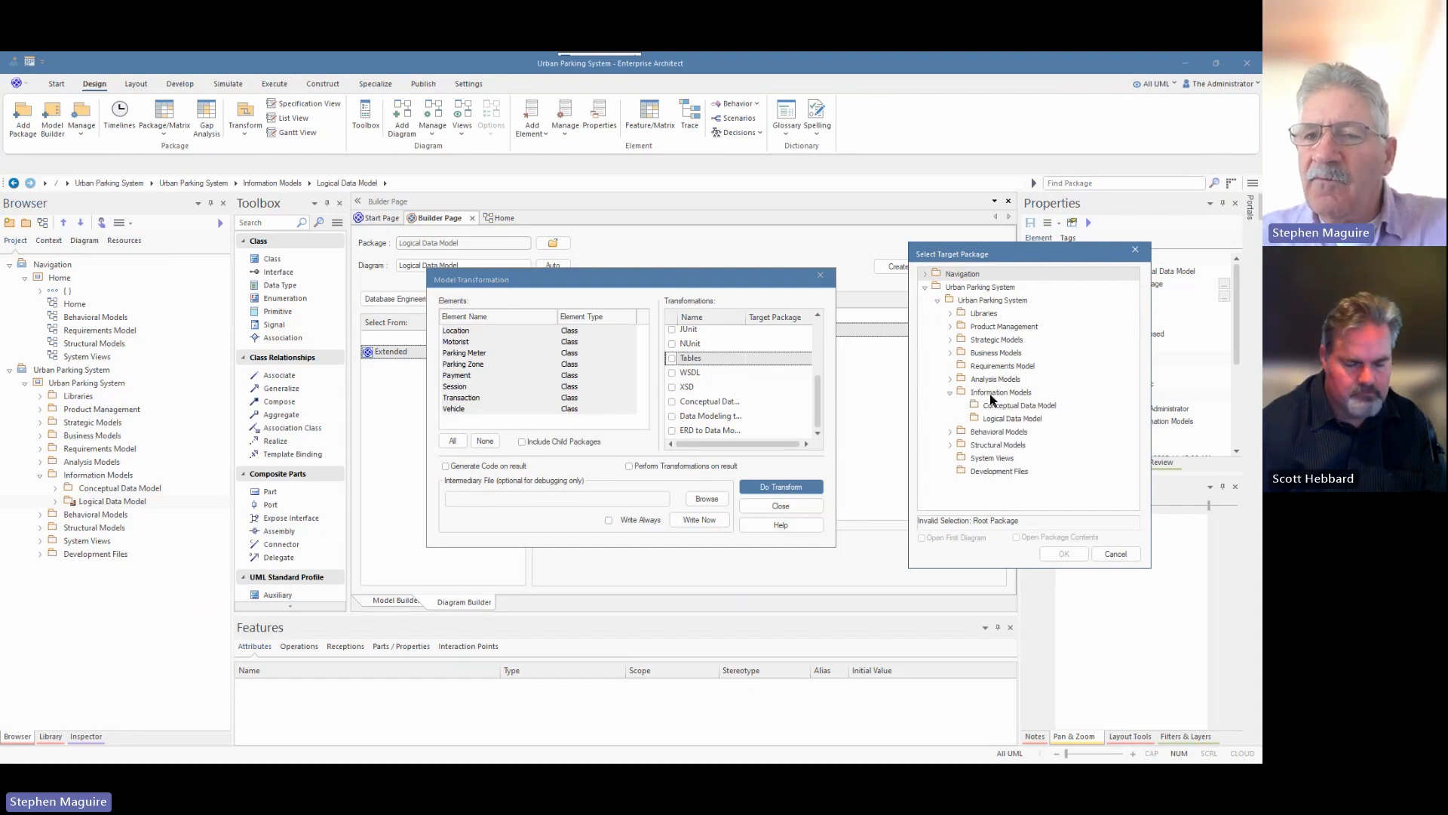
pyautogui.click(985, 397)
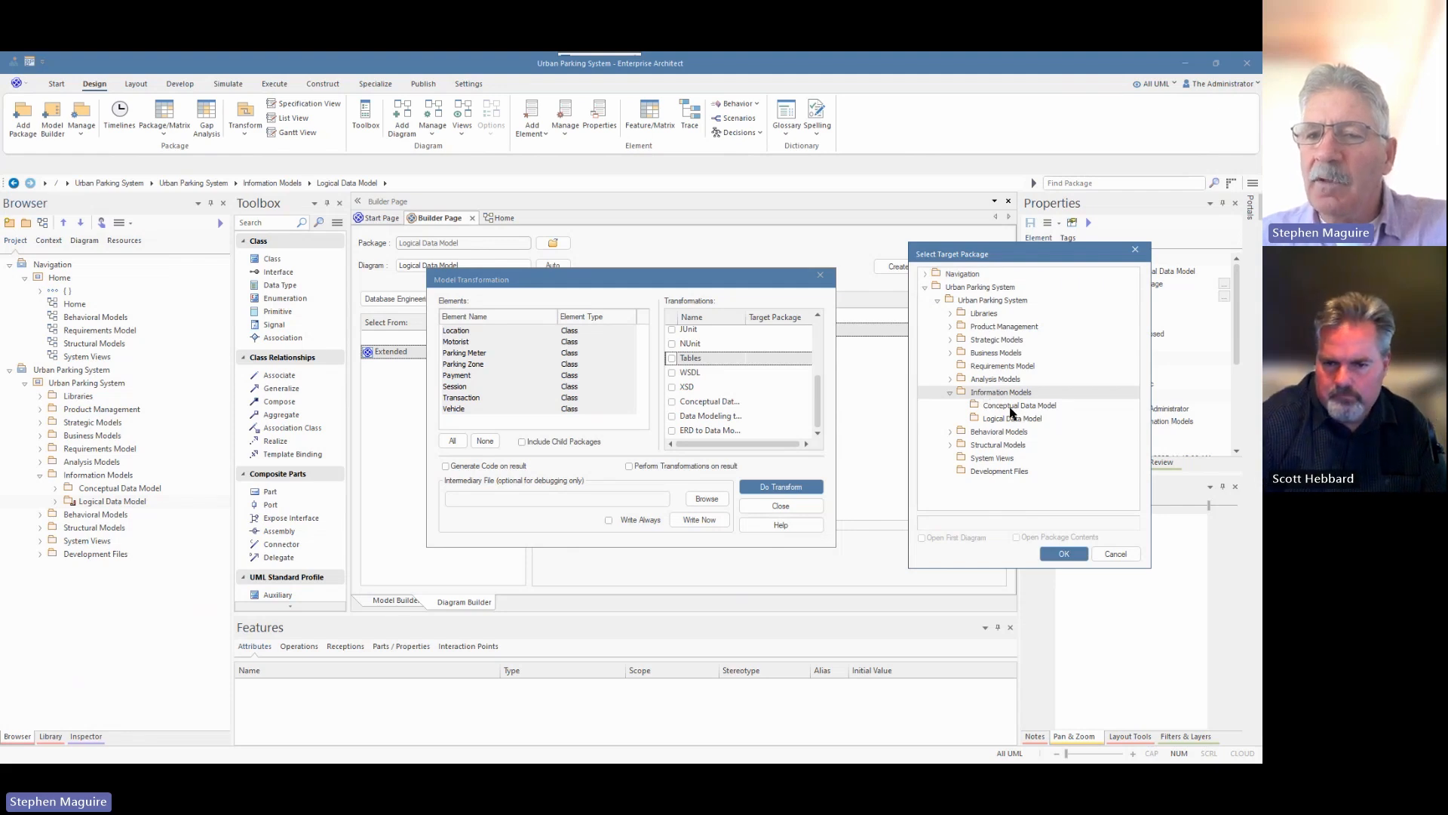
pyautogui.click(1063, 555)
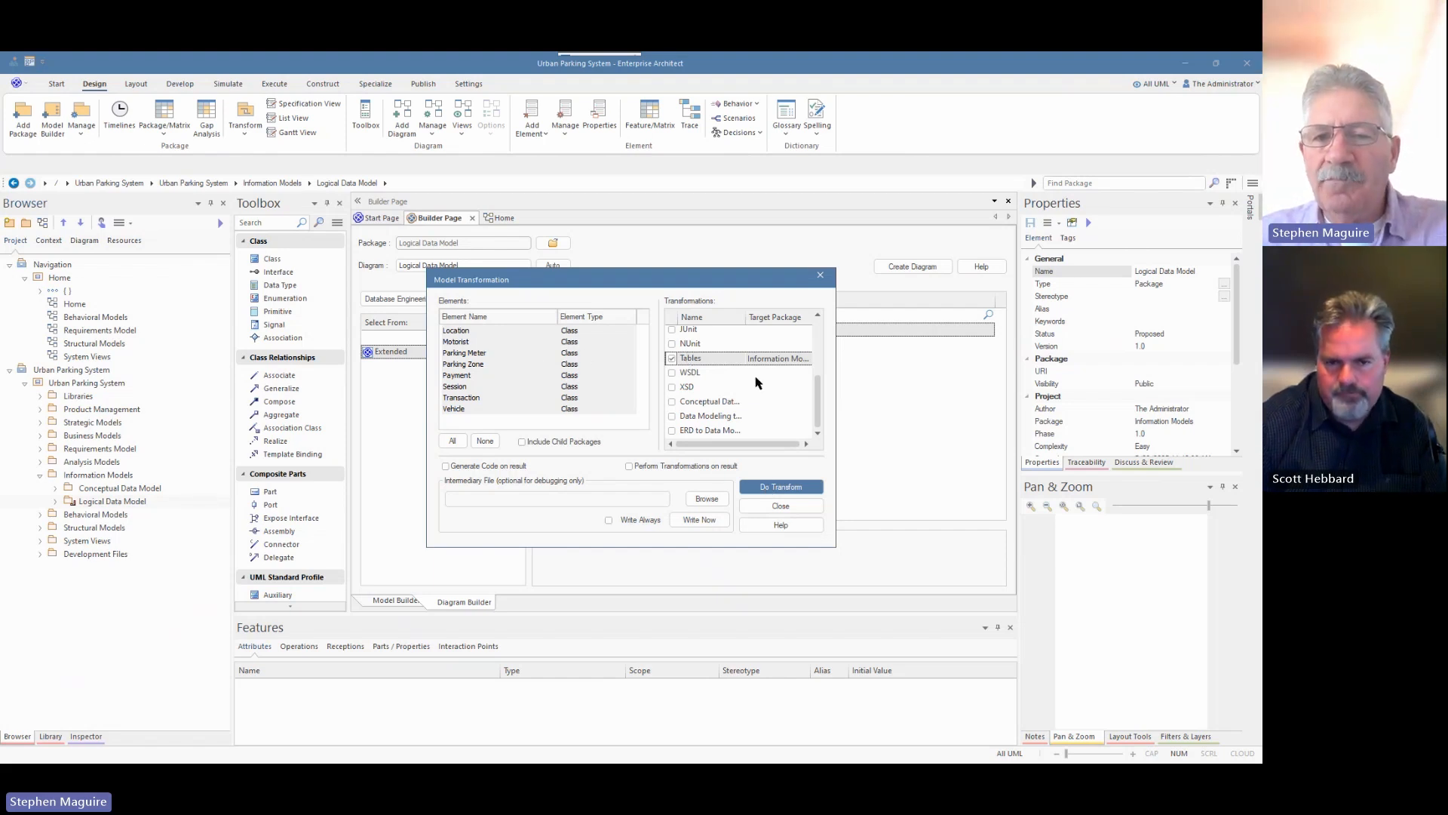
# Run the transformation, then expand the new Tables package and view Location's columns.
pyautogui.click(785, 492)
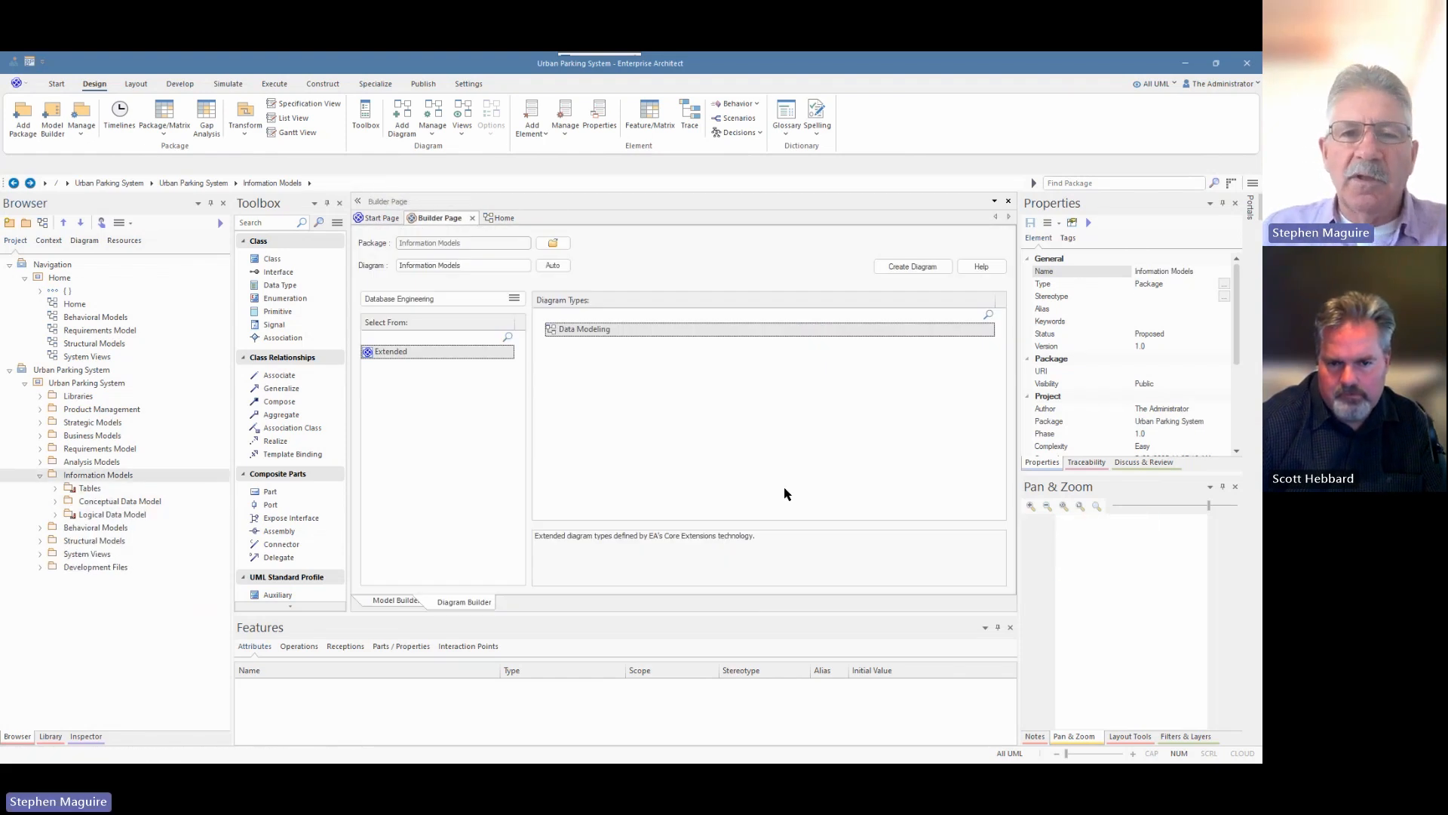
pyautogui.click(55, 489)
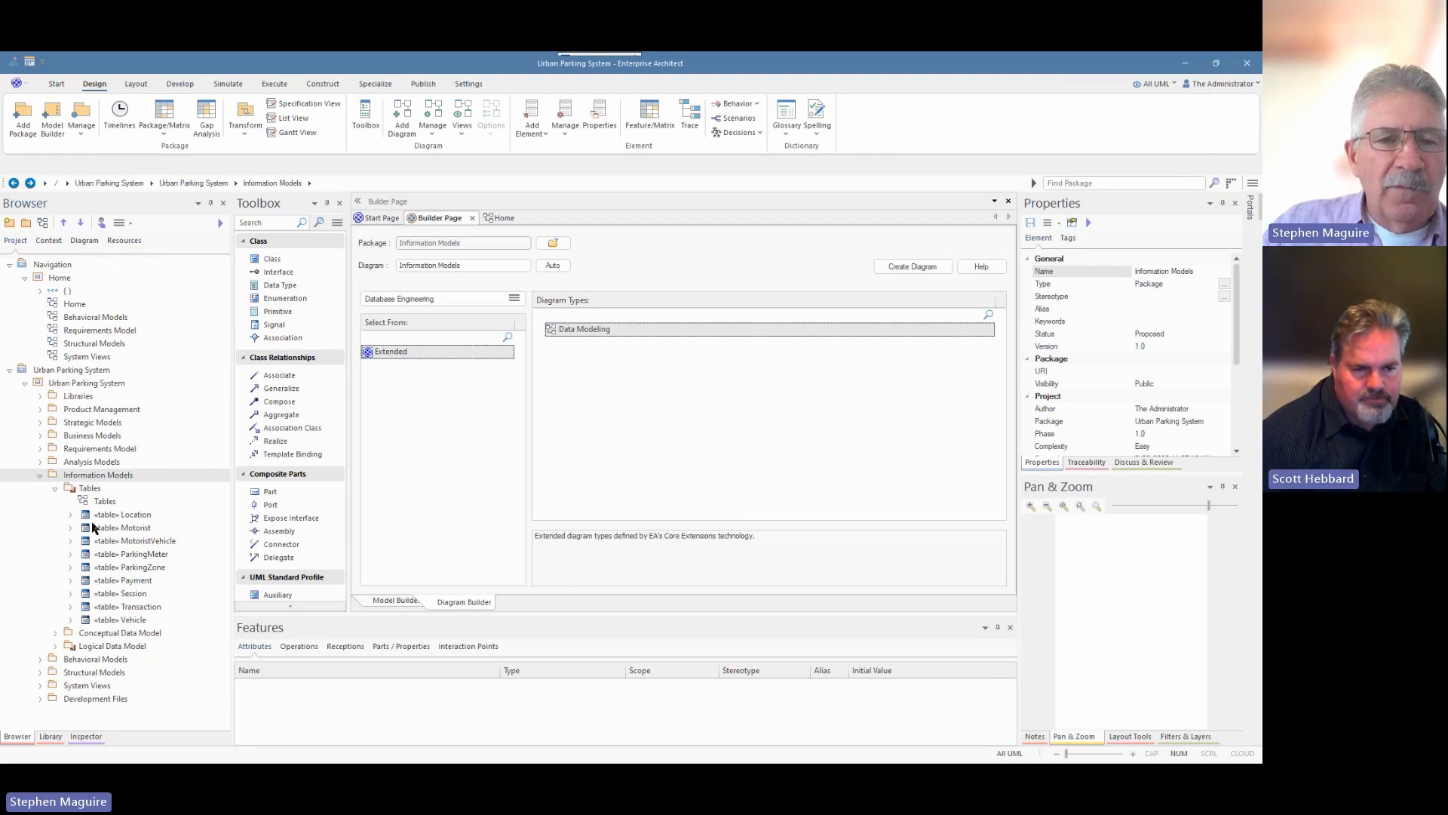
pyautogui.click(70, 516)
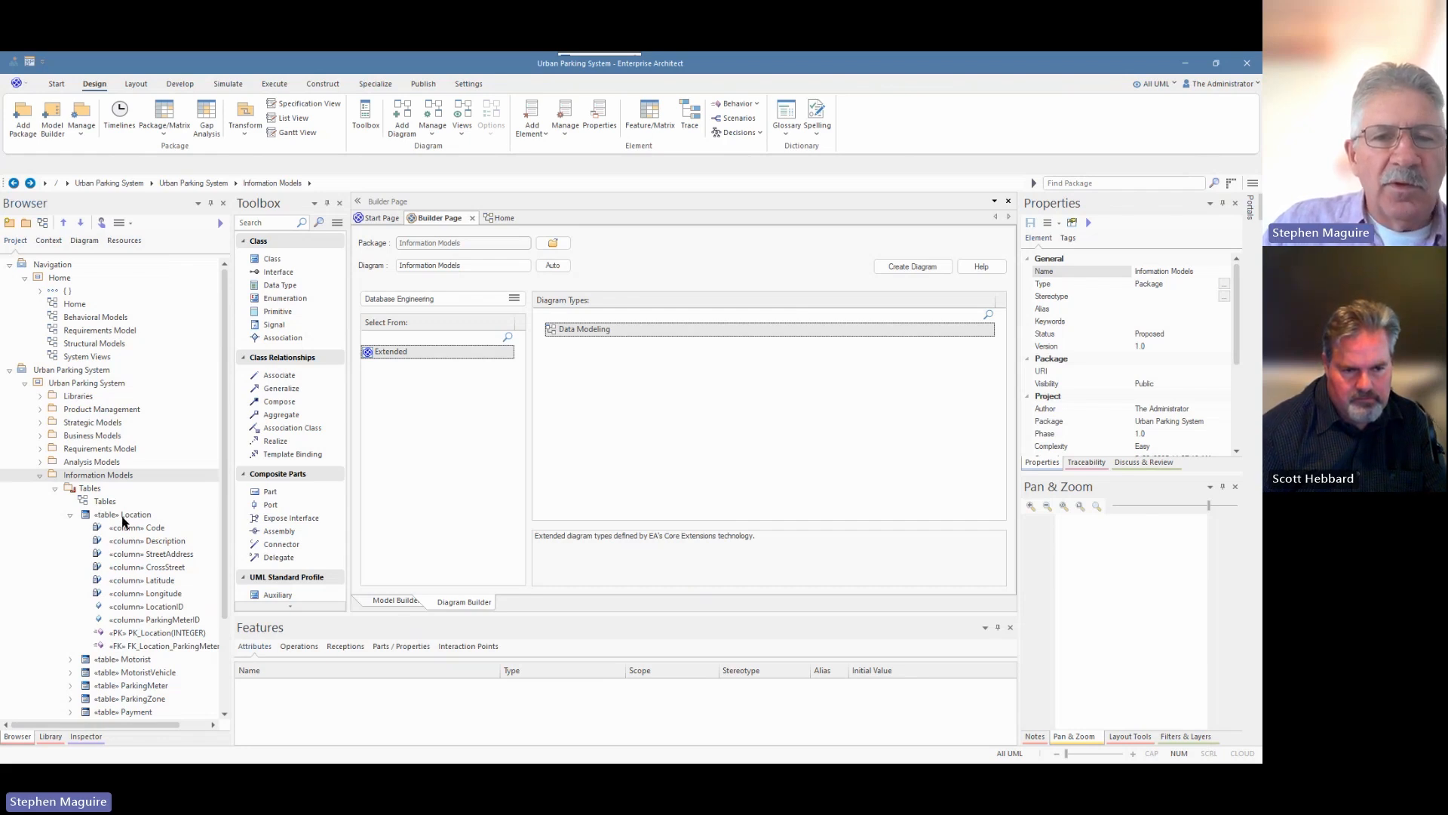
pyautogui.click(123, 516)
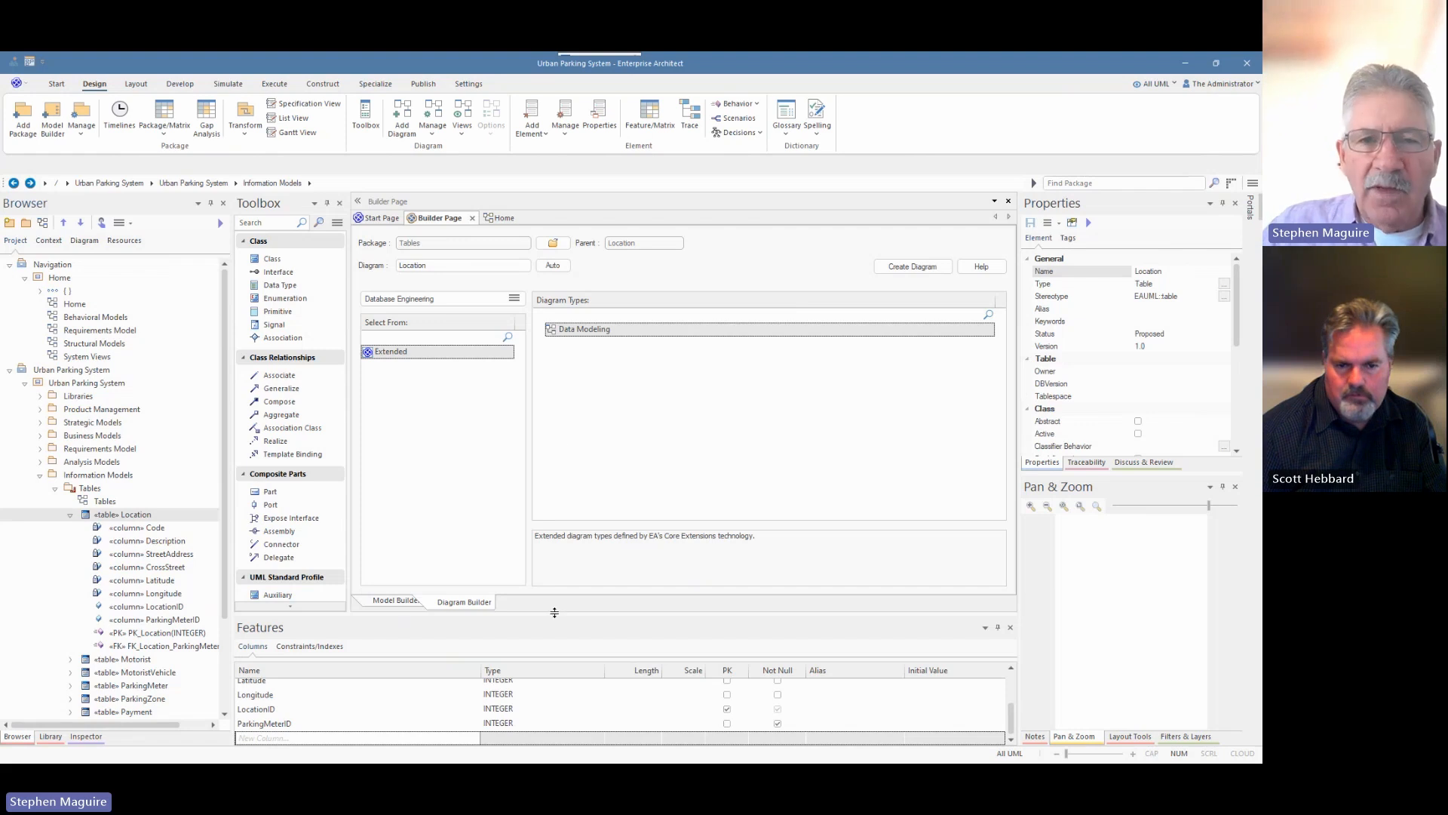
# Rename the generated Tables package to 'Physical Data Model'.
pyautogui.moveTo(554, 612); pyautogui.dragTo(554, 546)
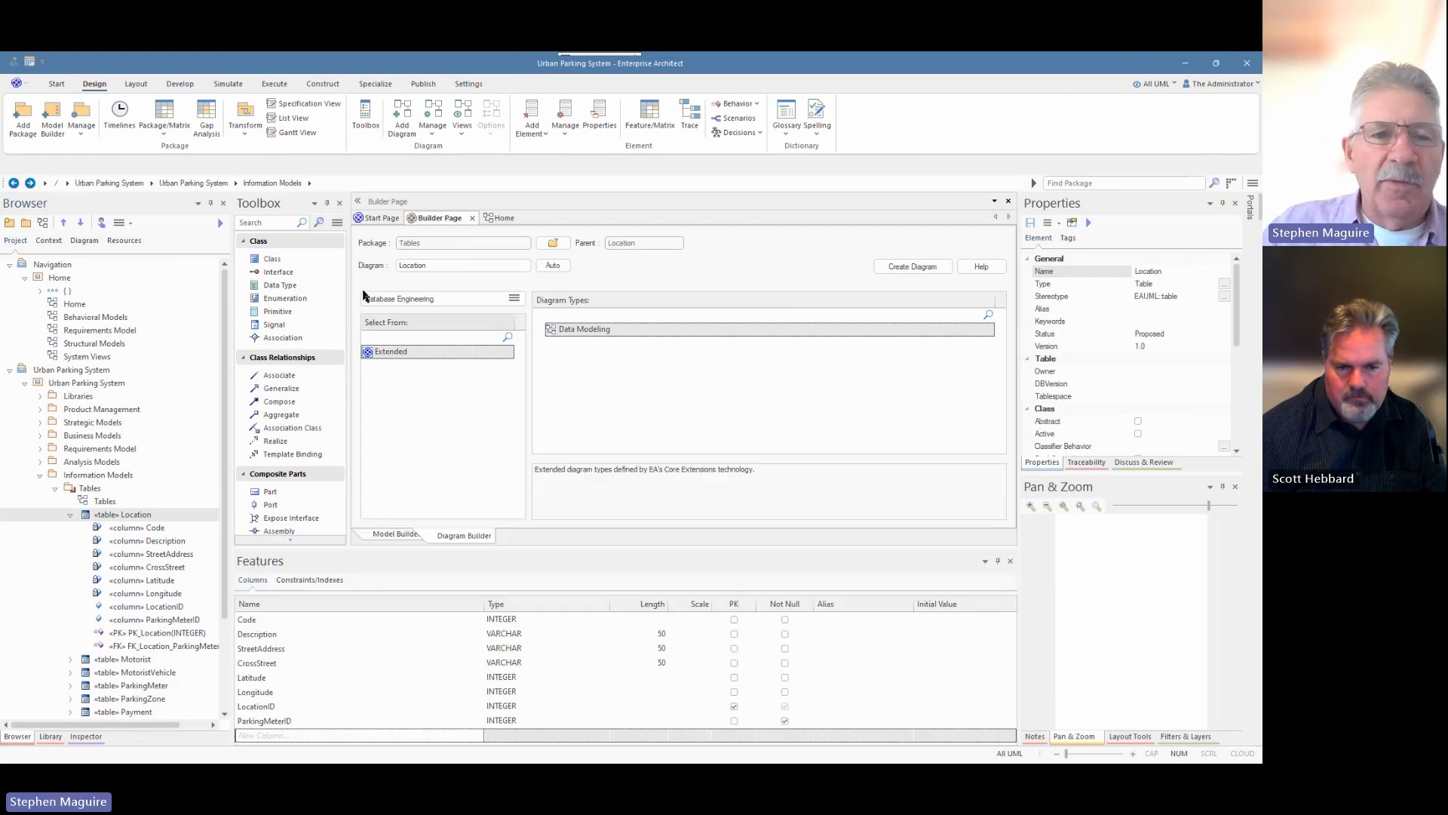
pyautogui.click(89, 490)
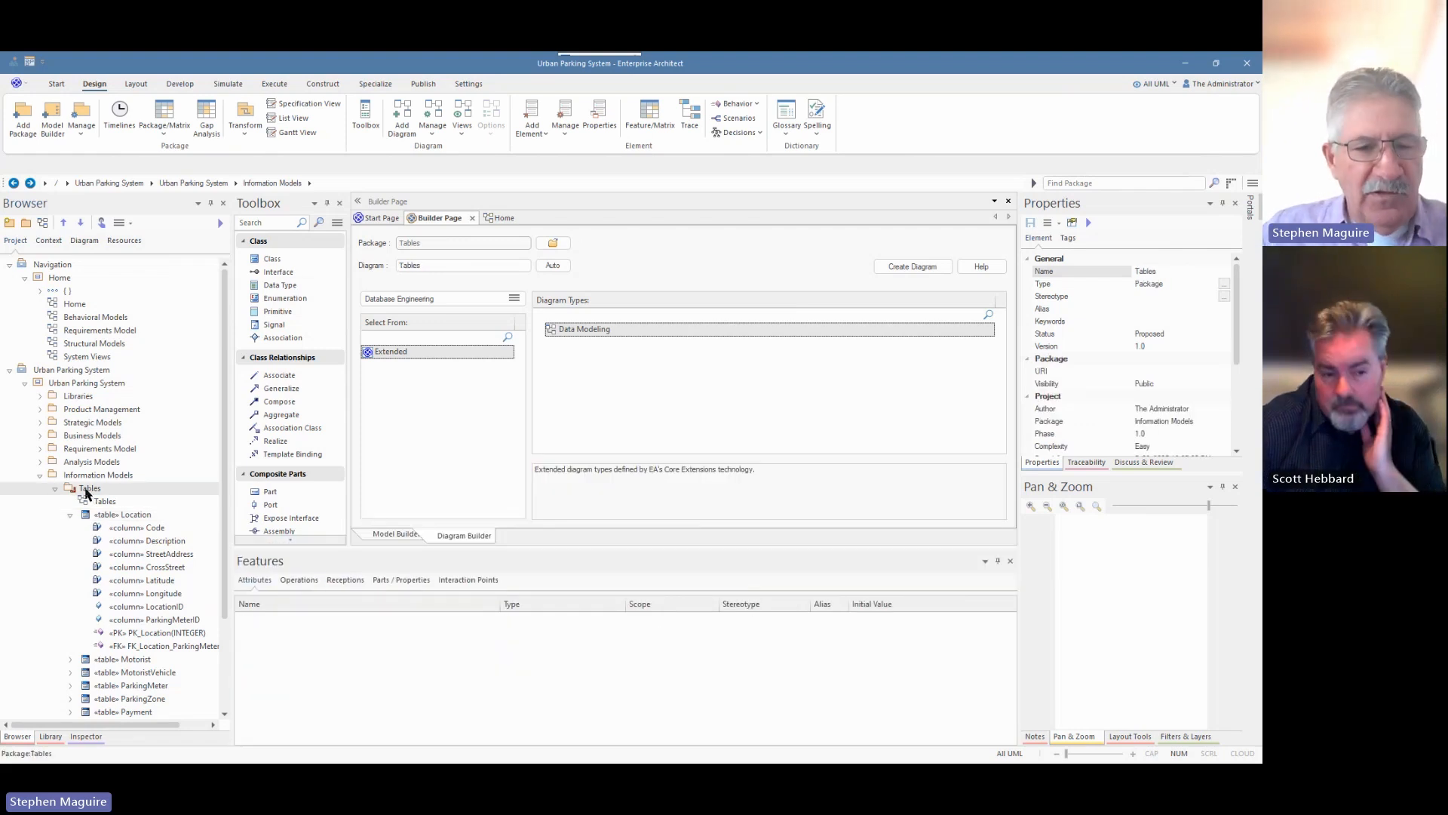
pyautogui.click(88, 490)
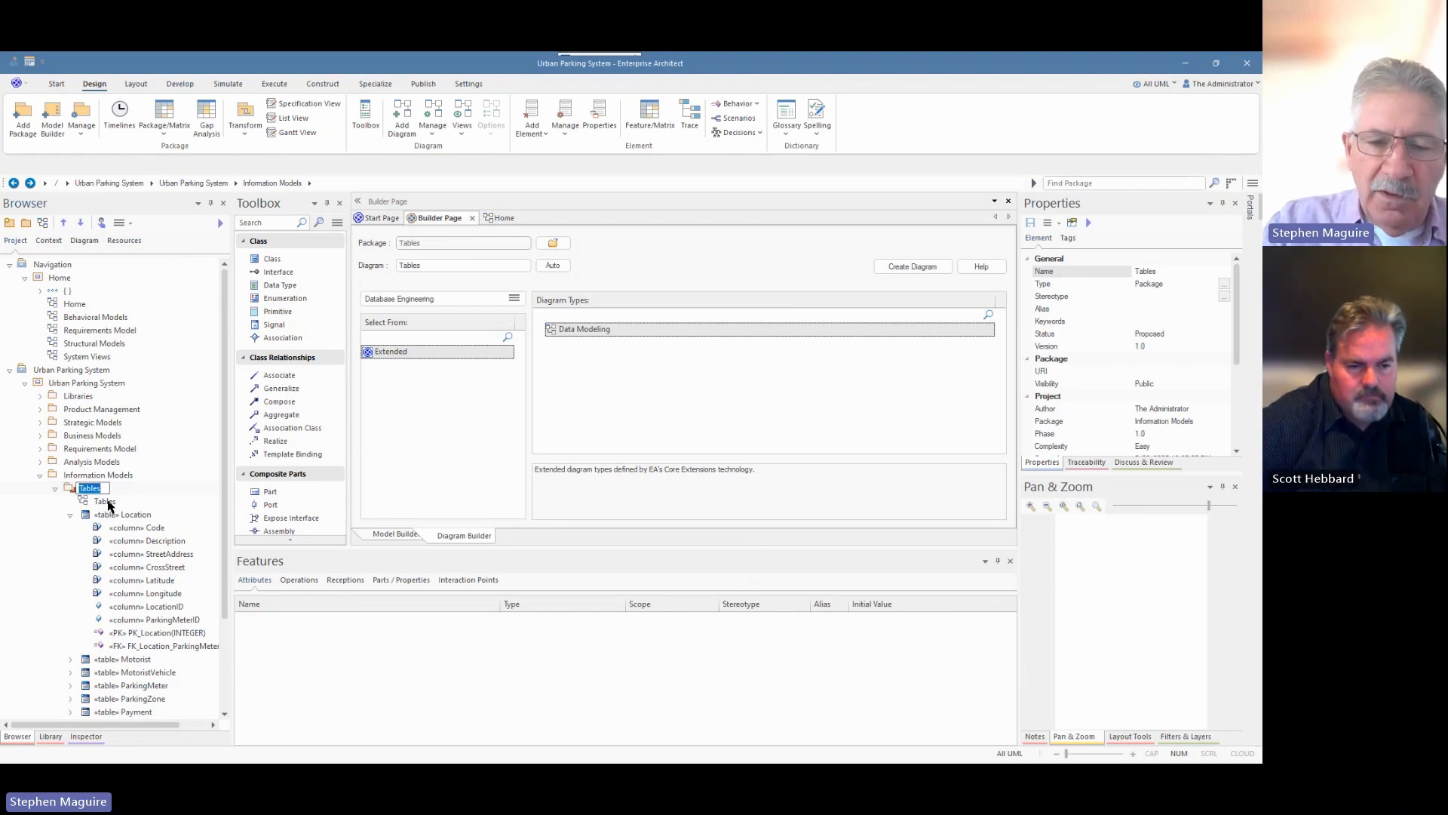
pyautogui.write('Physic')
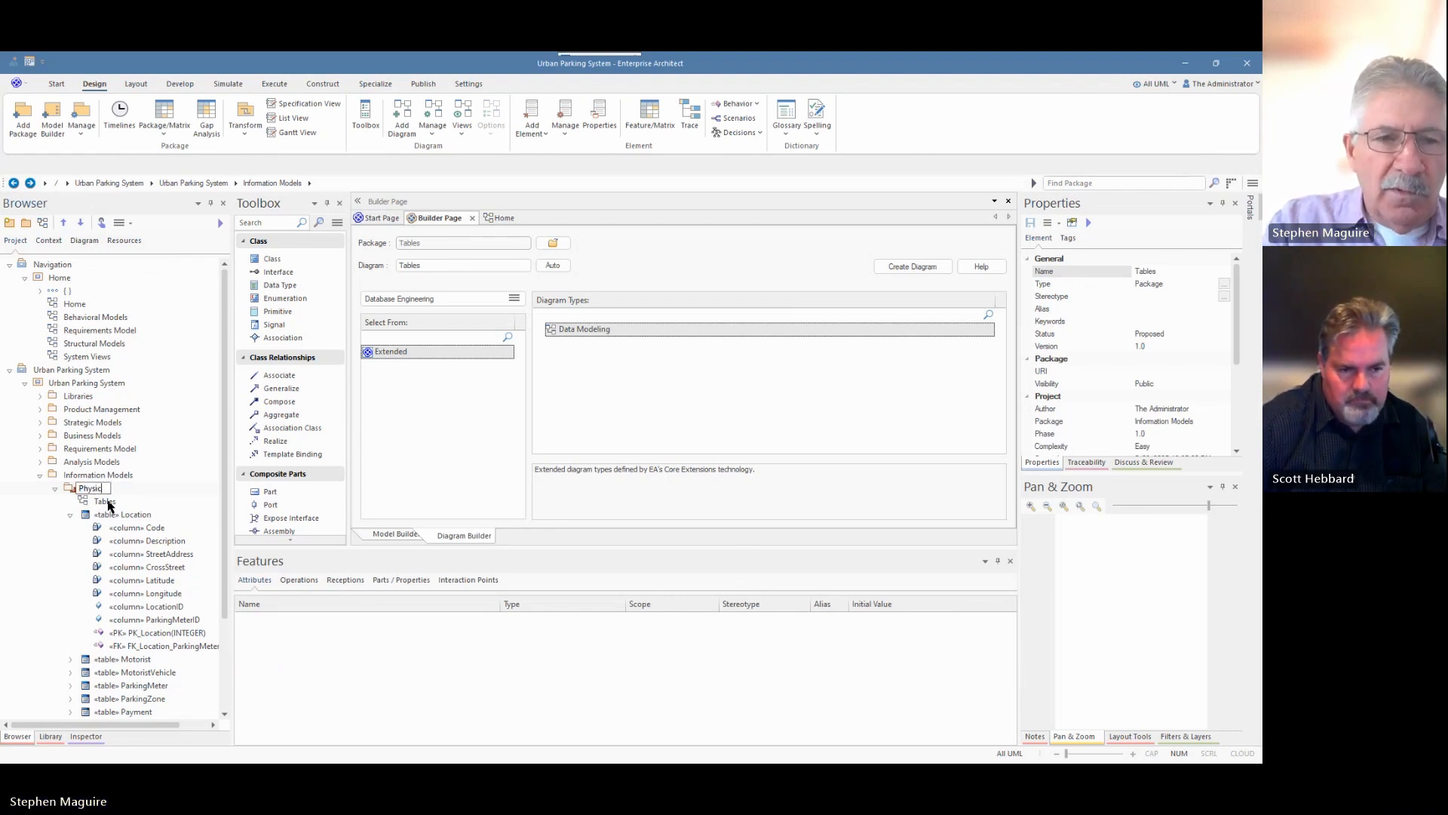
pyautogui.write('al Data')
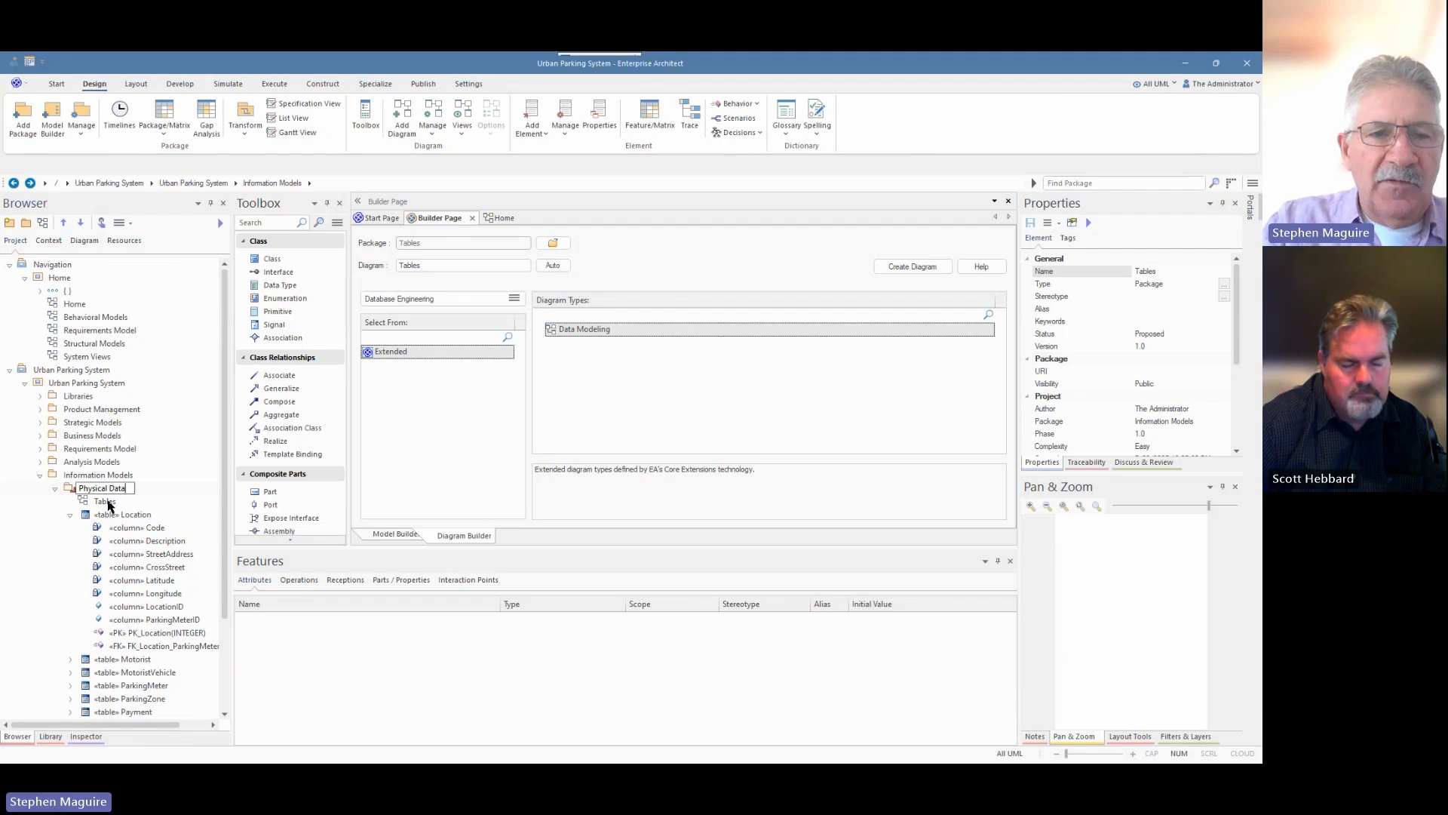
pyautogui.write(' Model')
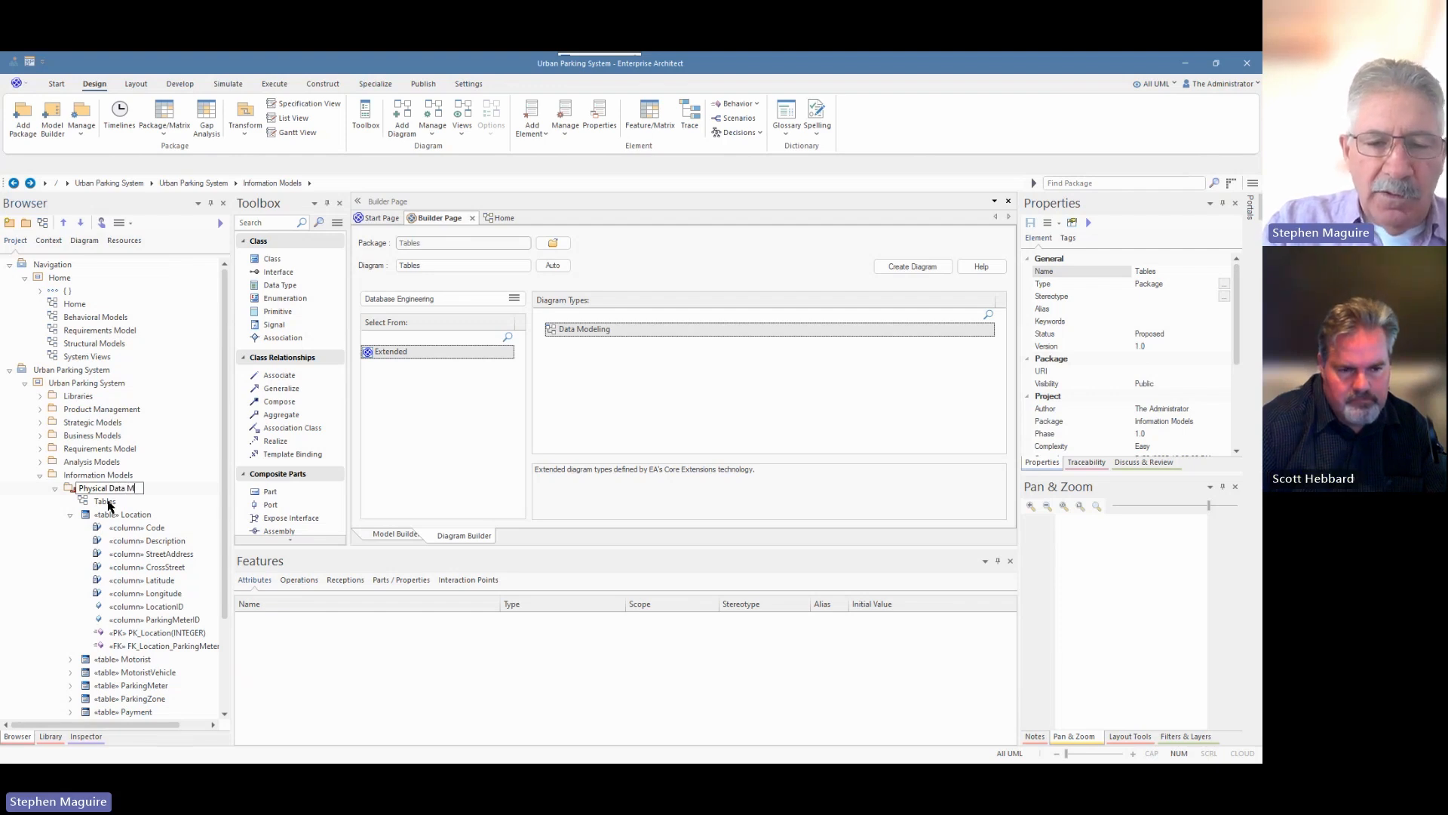
pyautogui.press('Return')
# Move Physical Data Model down twice so it sits below Logical Data Model.
pyautogui.click(53, 489)
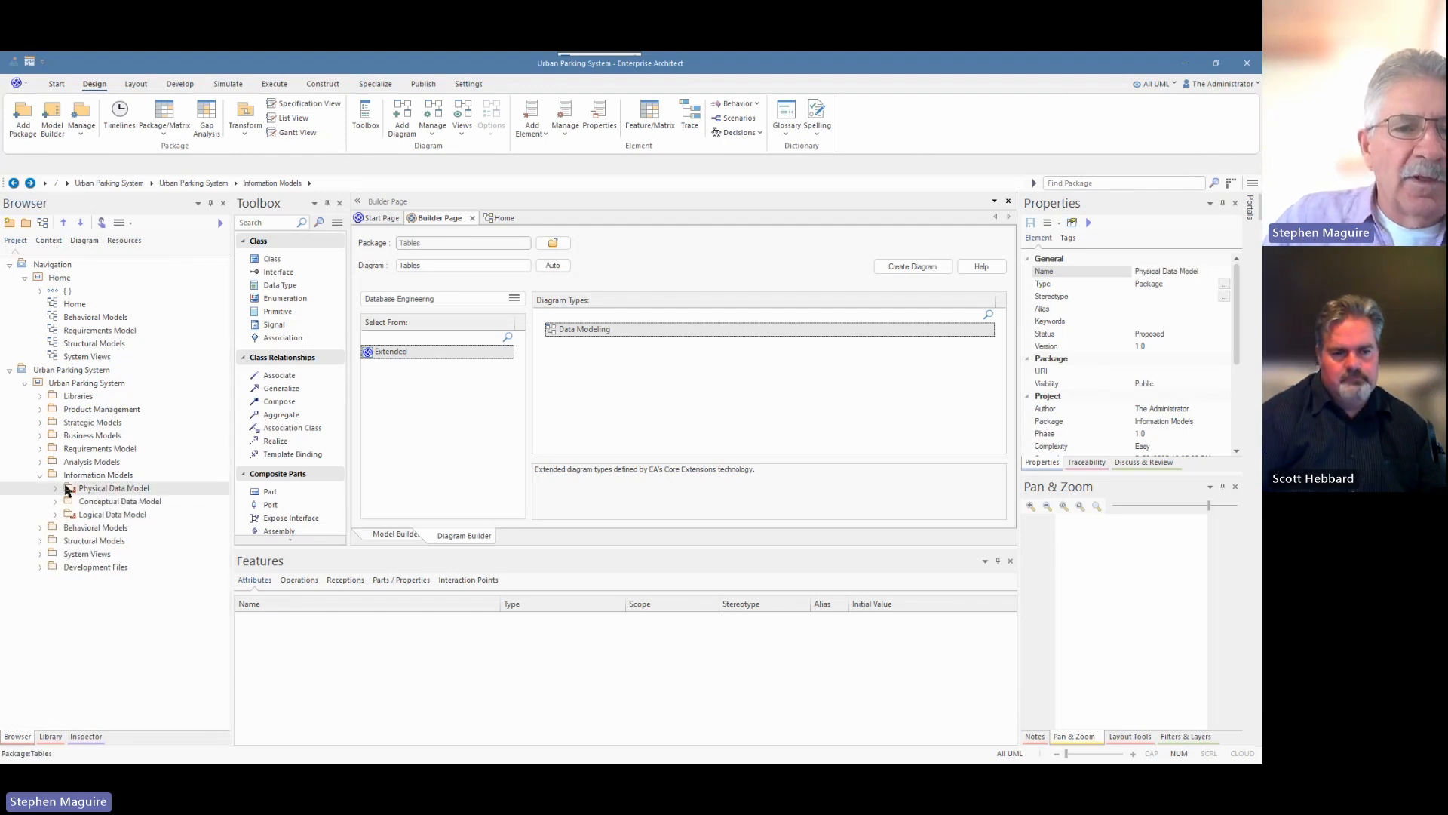
pyautogui.click(81, 225)
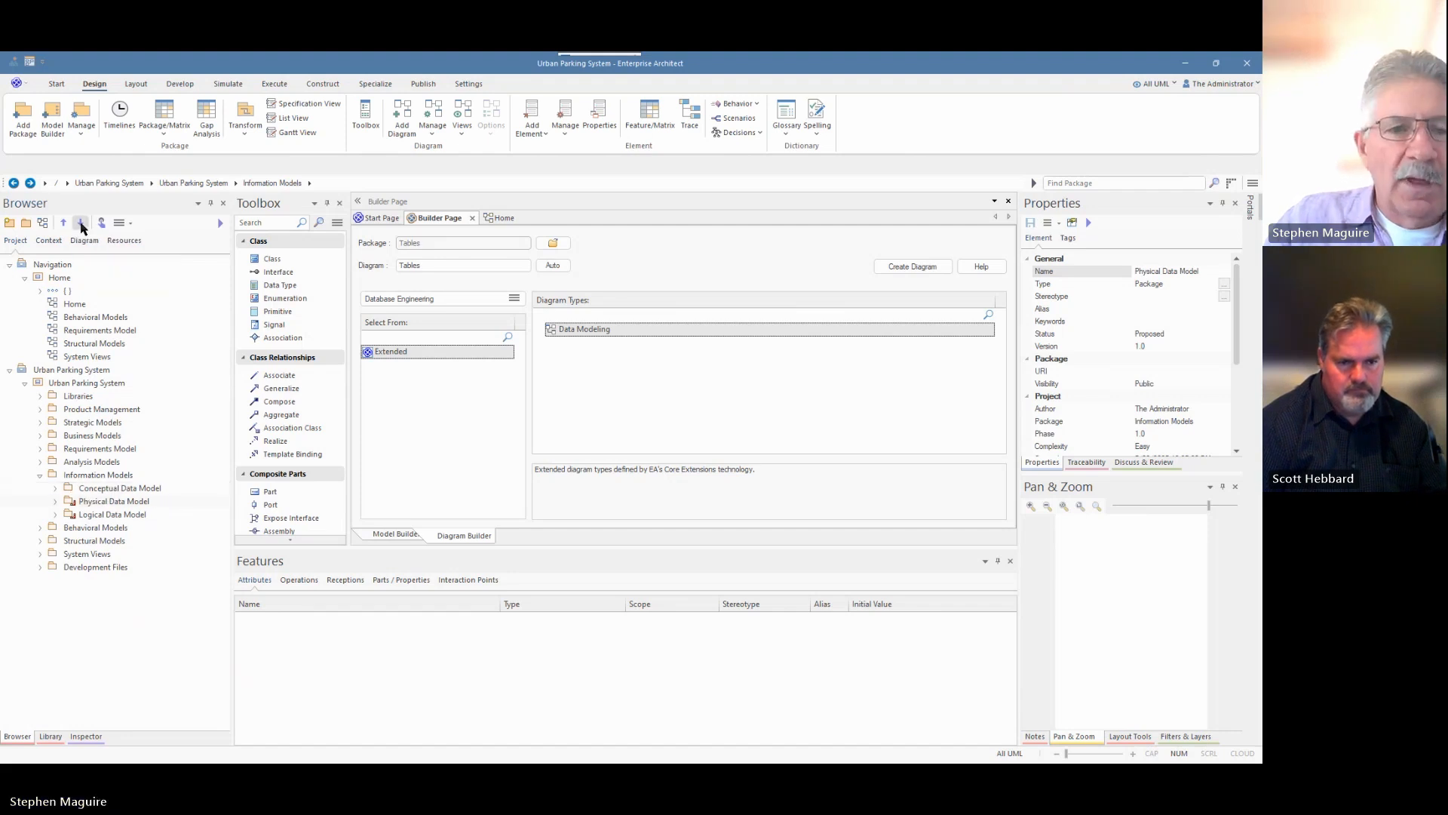
pyautogui.click(81, 225)
pyautogui.click(58, 515)
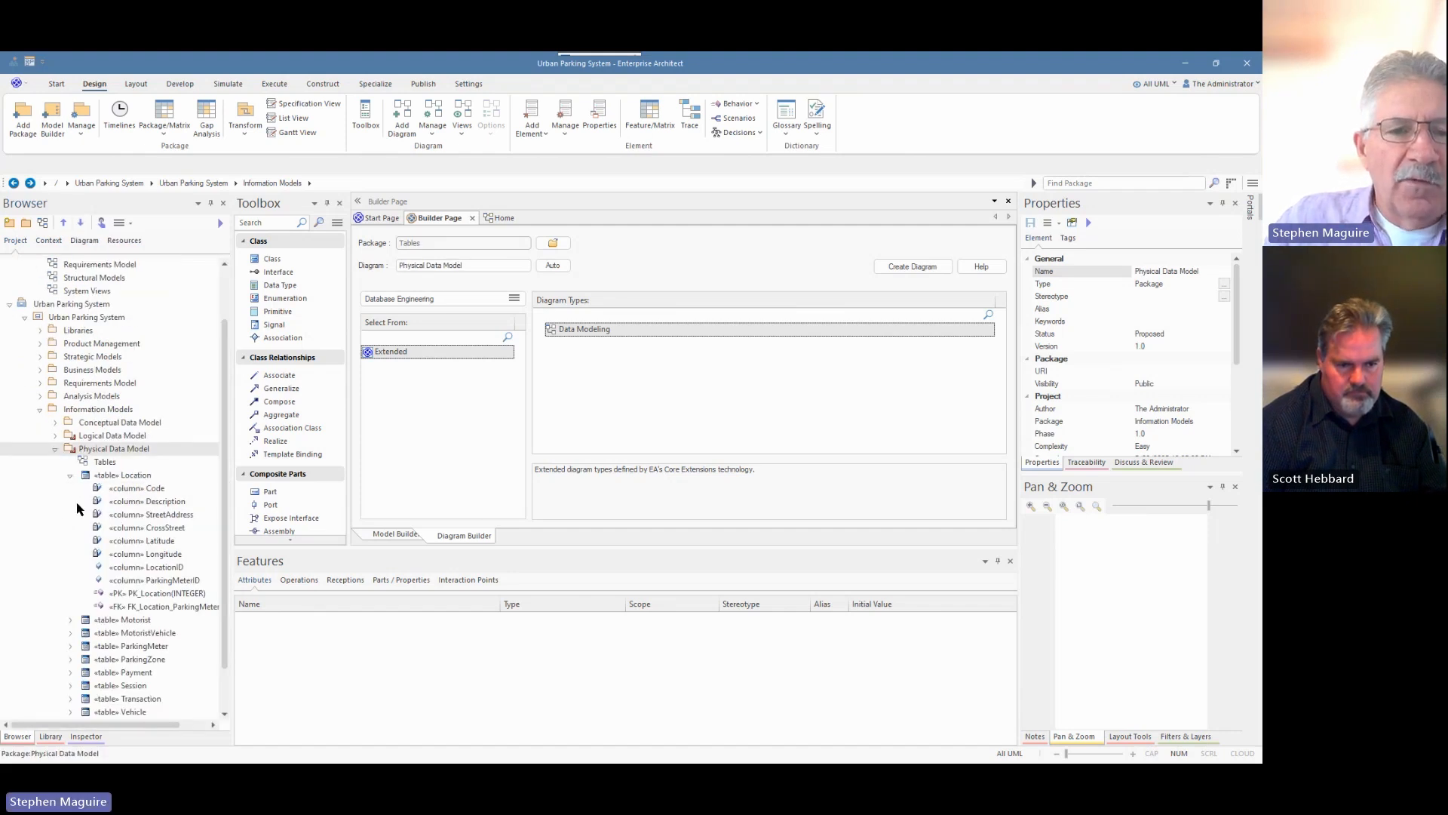
# Display the ParkingZone table's seven columns, including the ParkingZoneID primary key.
pyautogui.click(121, 475)
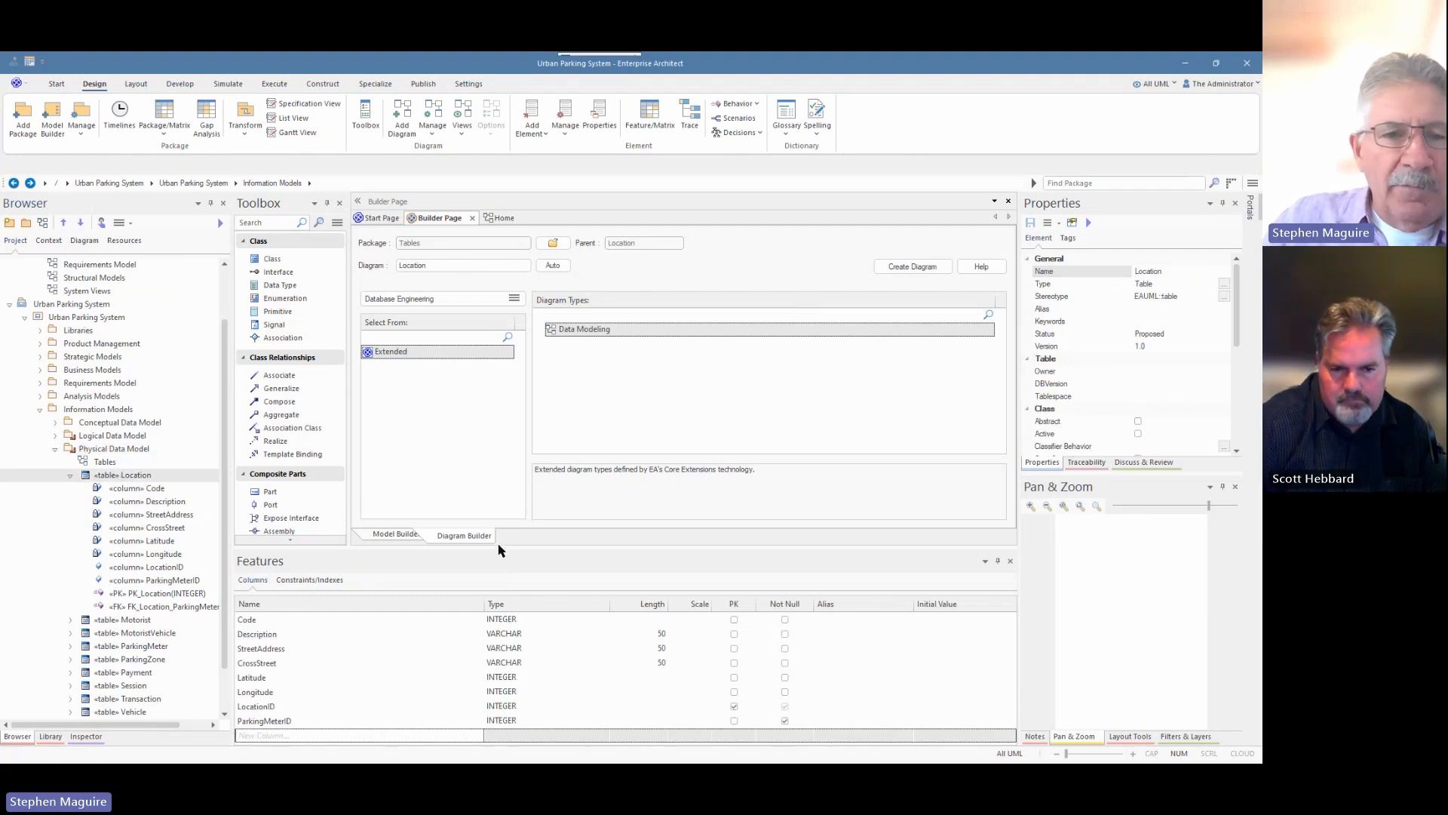
pyautogui.click(70, 475)
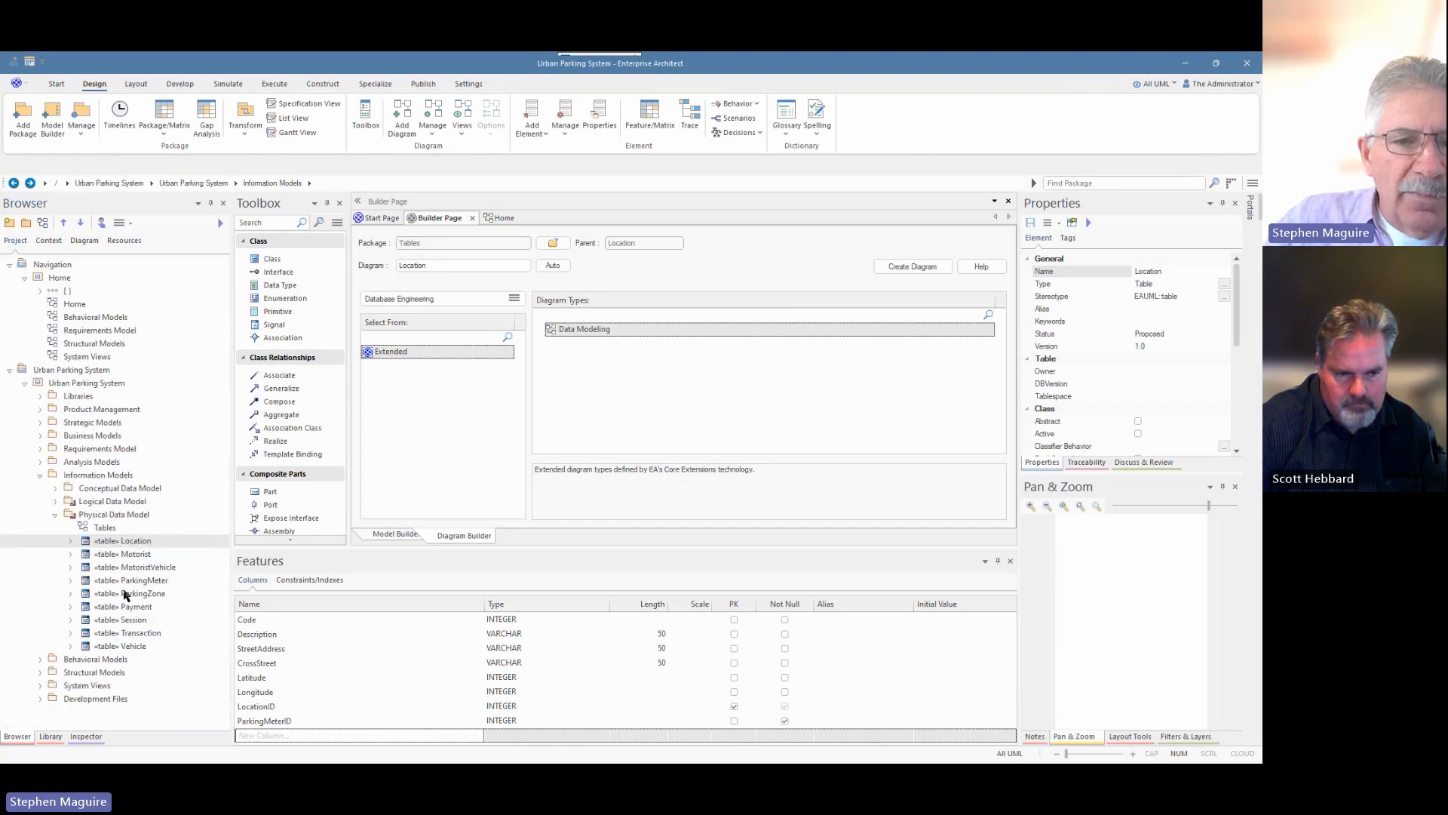
pyautogui.click(70, 595)
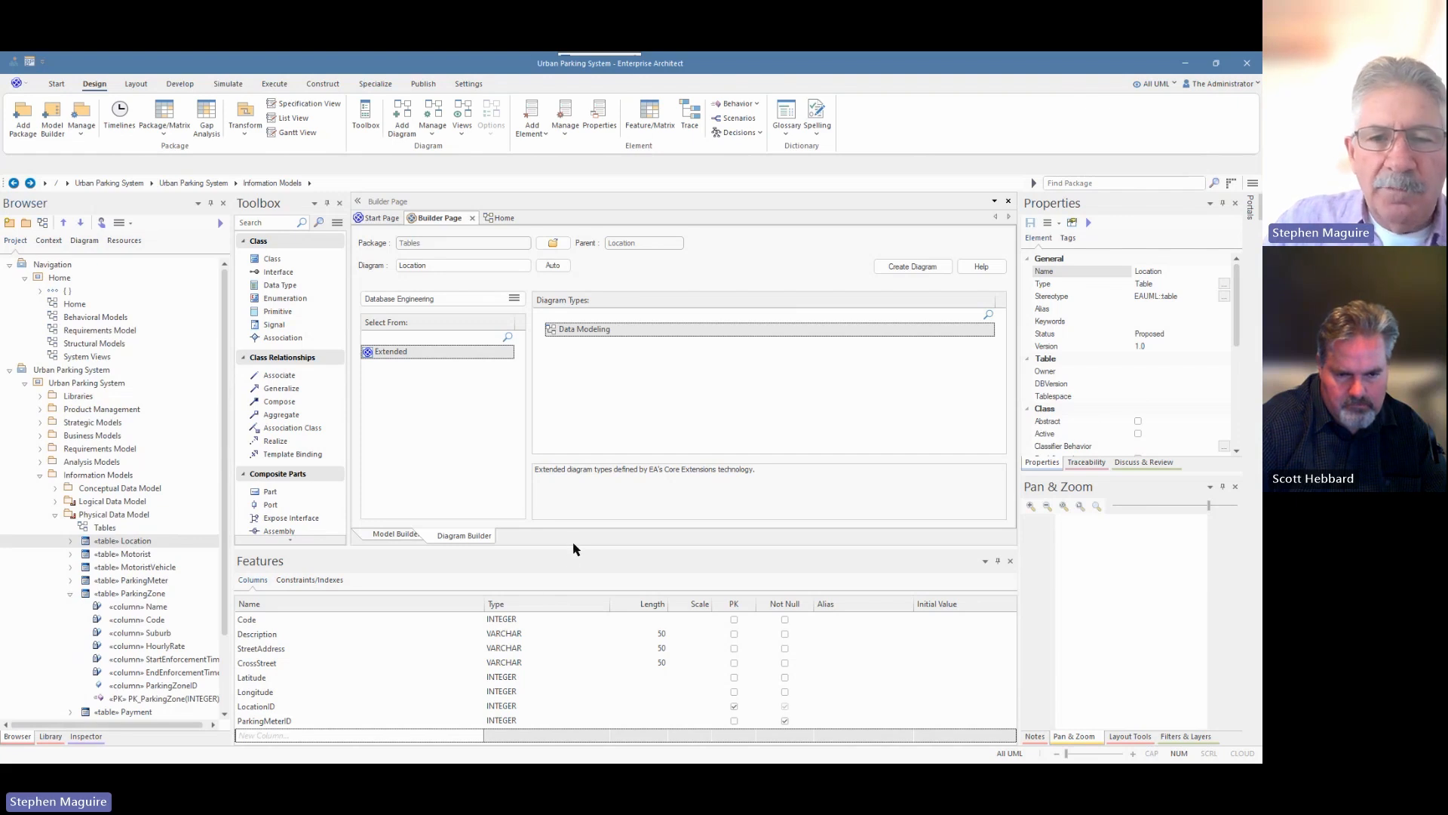
pyautogui.moveTo(573, 548); pyautogui.dragTo(498, 485)
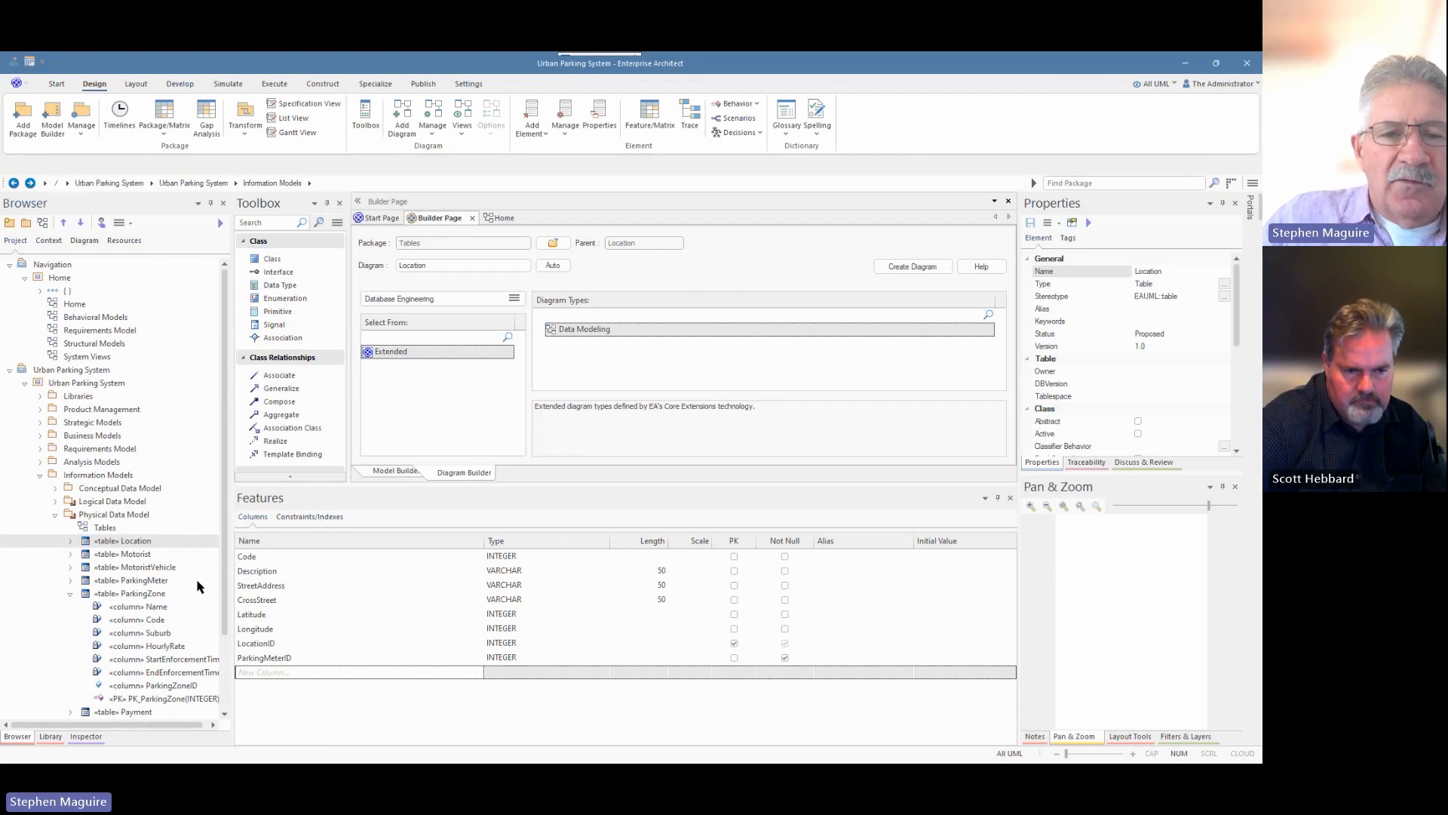
pyautogui.click(133, 596)
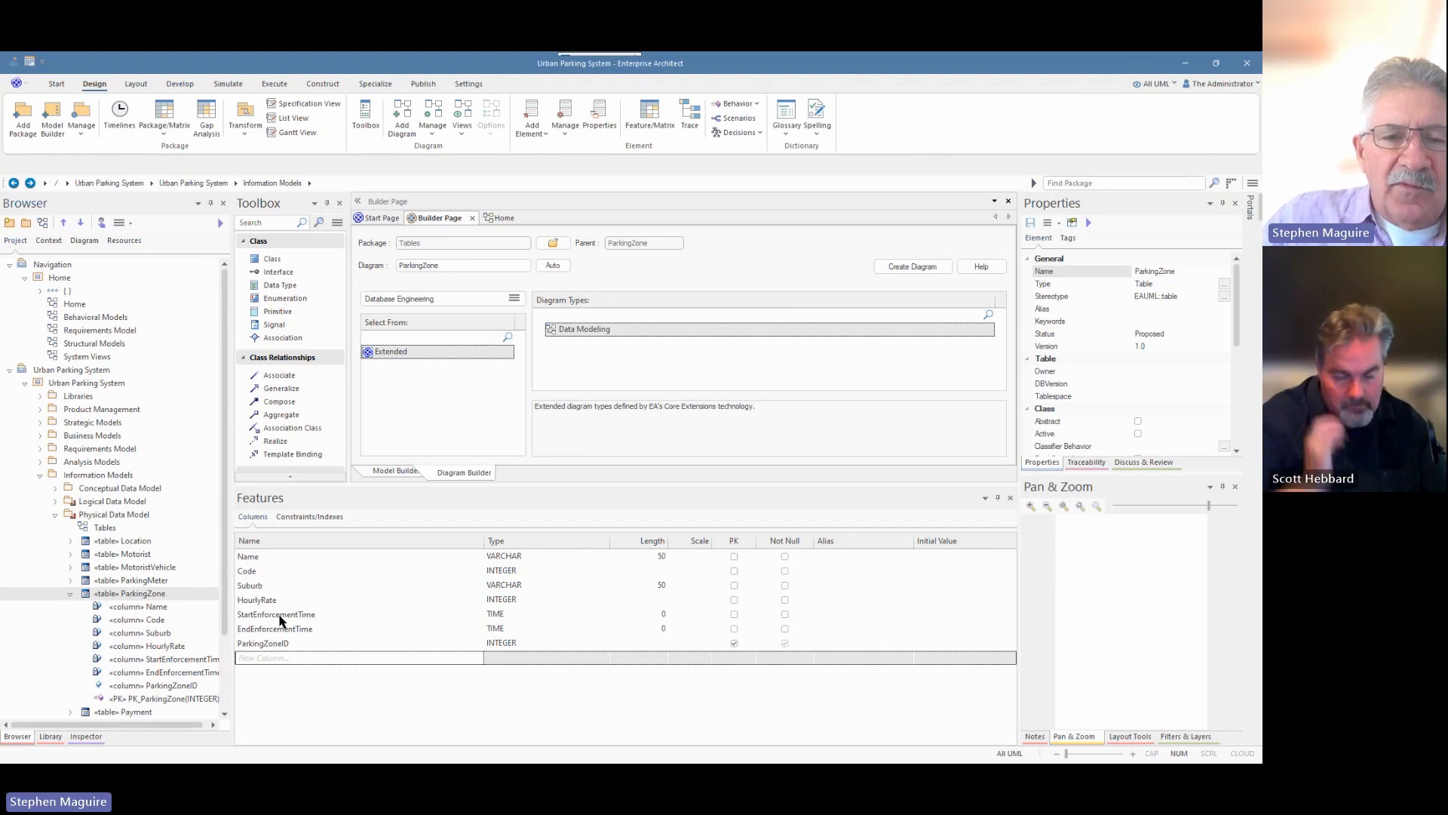
pyautogui.scroll(-2, 143, 636)
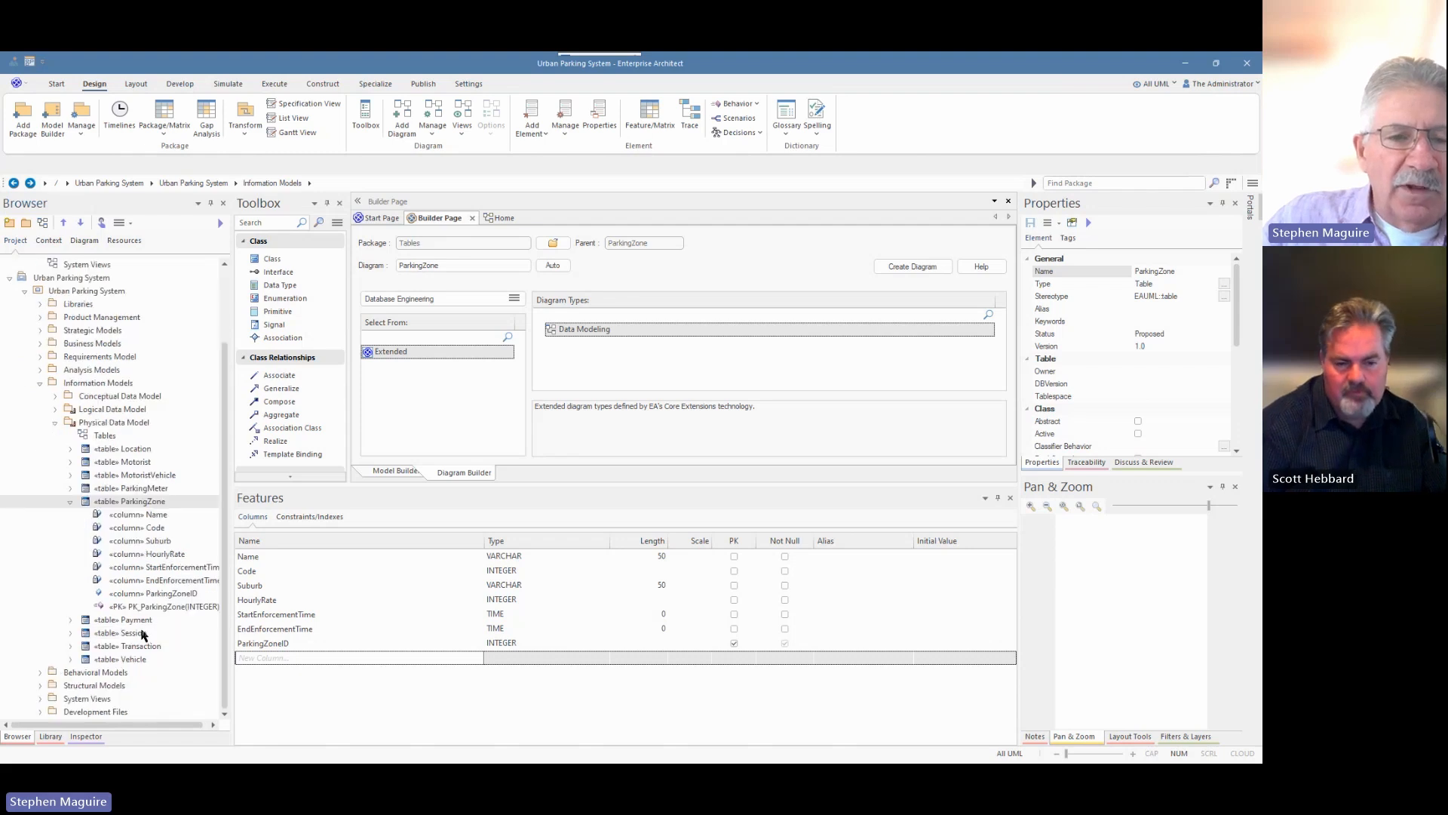
# Expand Logical Data Model to list the Parking Zone entity's six attributes for comparison.
pyautogui.click(55, 410)
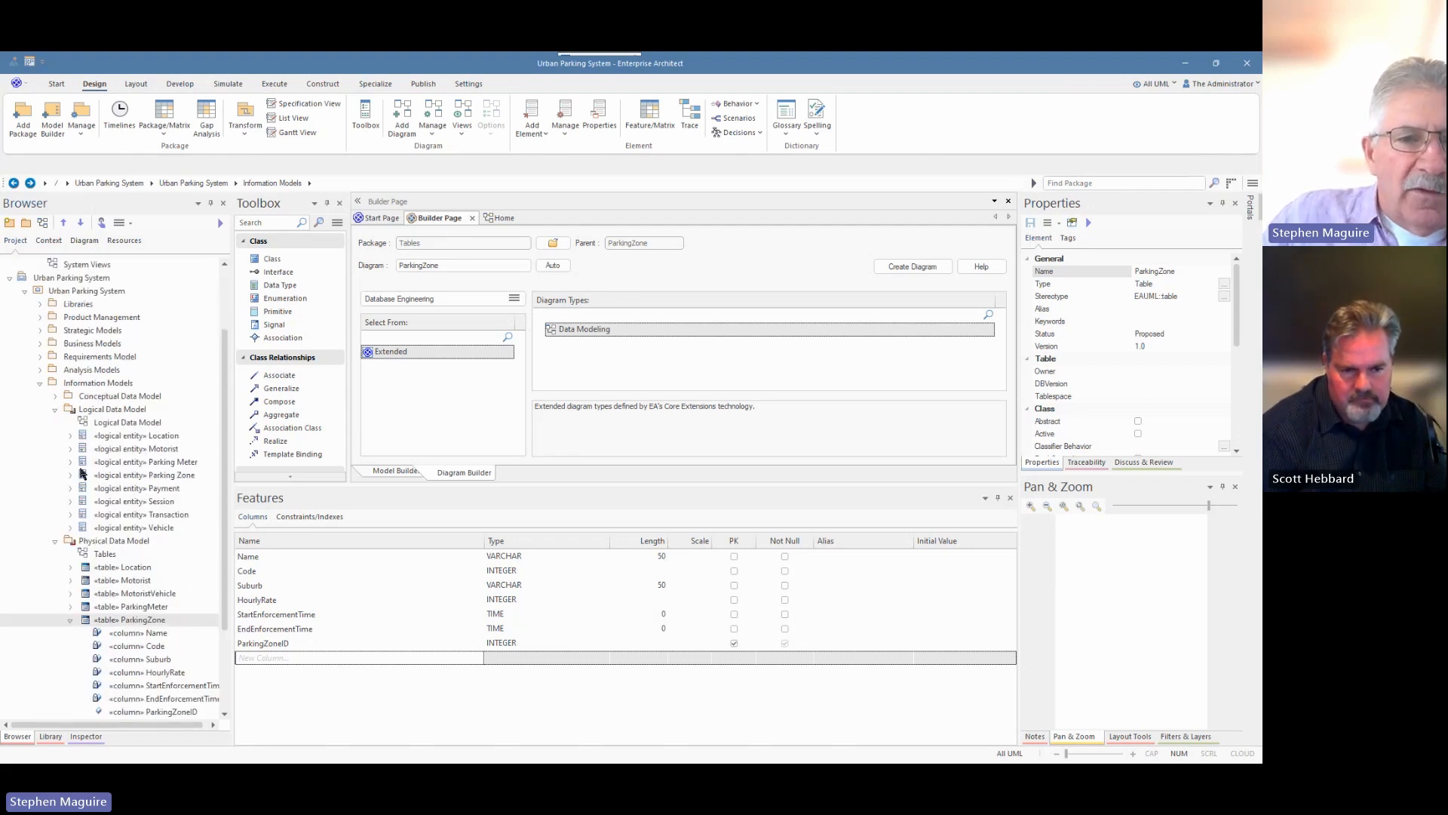
pyautogui.click(70, 475)
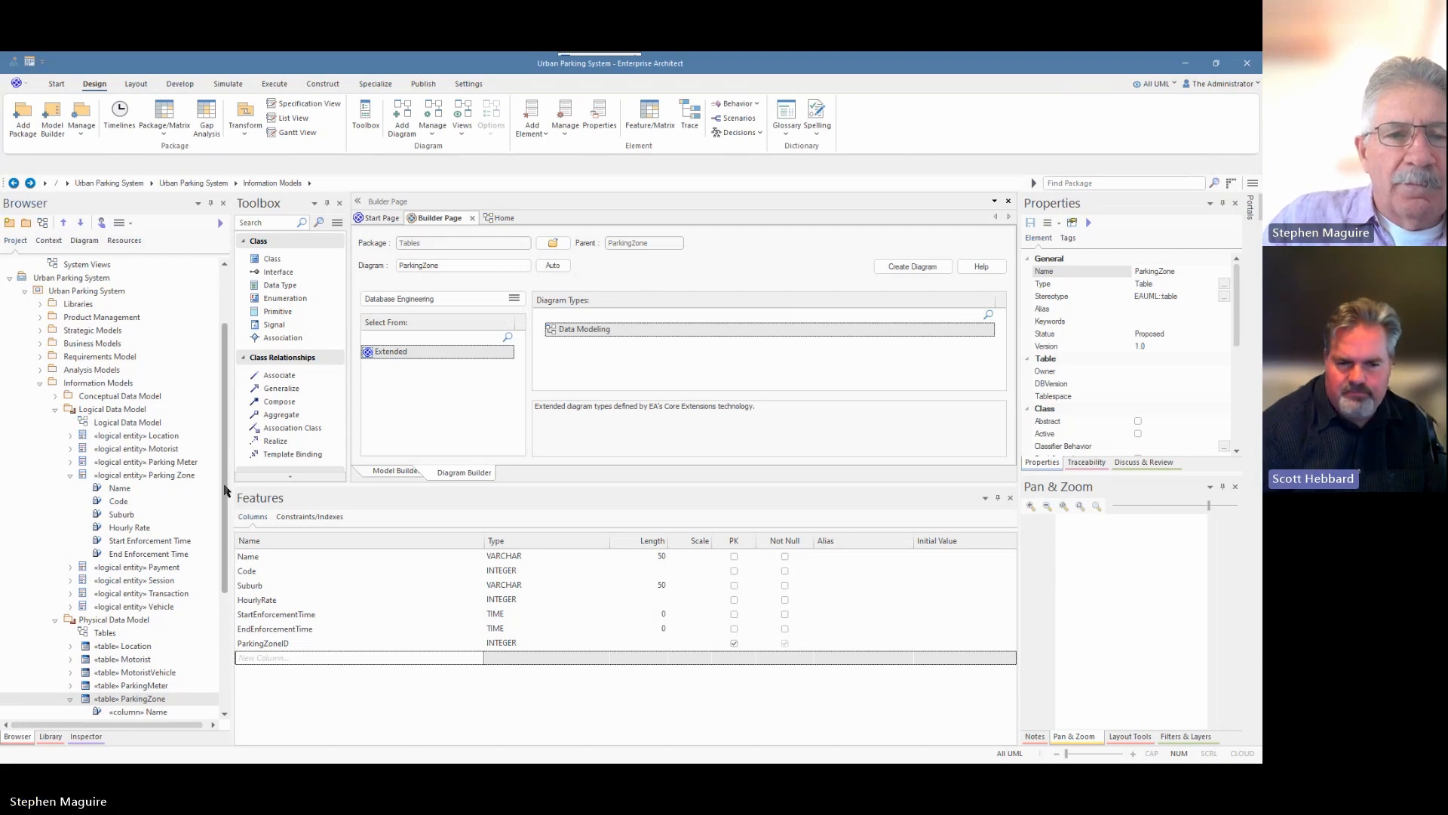
pyautogui.scroll(-4, 228, 533)
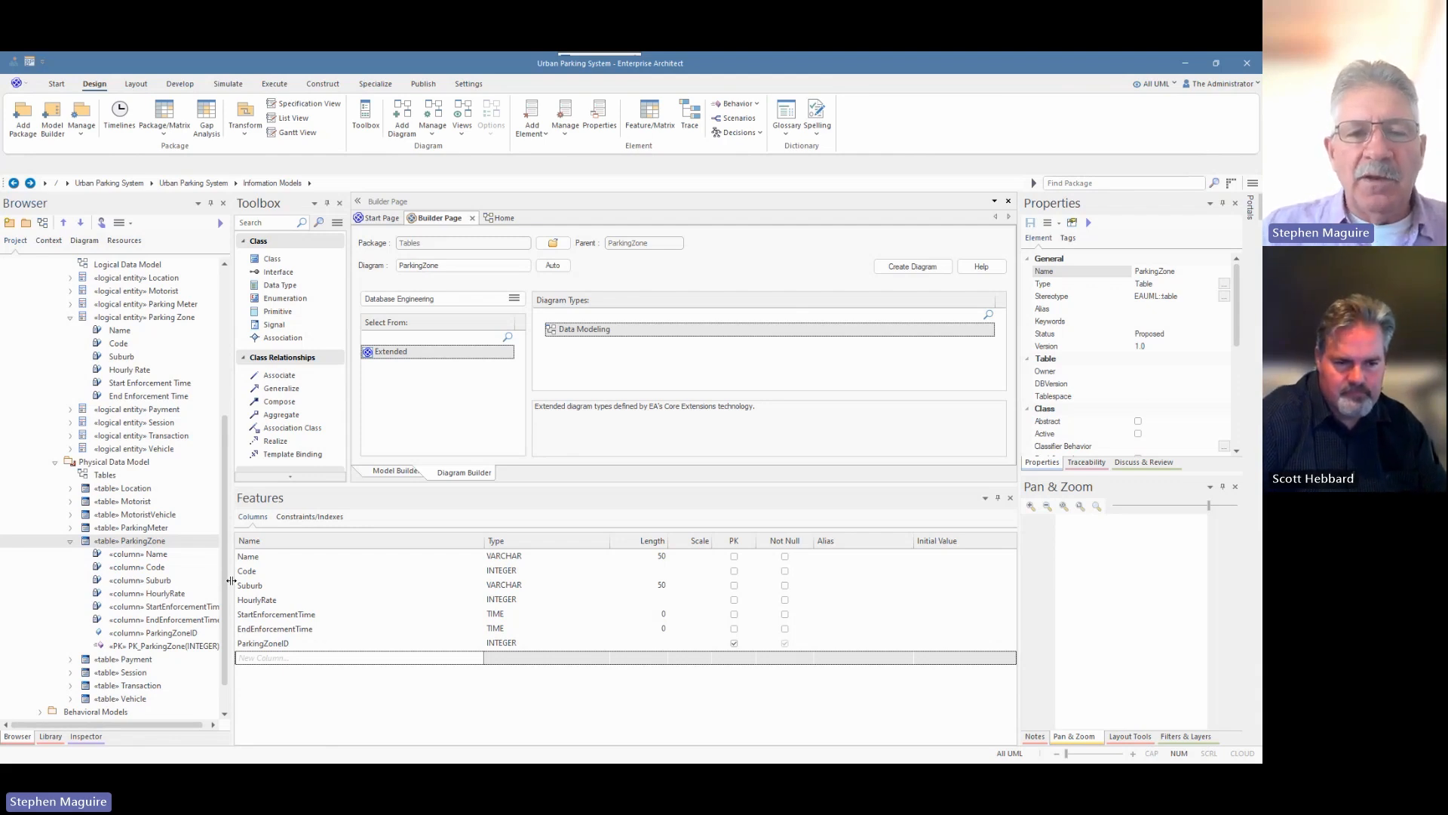
pyautogui.click(537, 616)
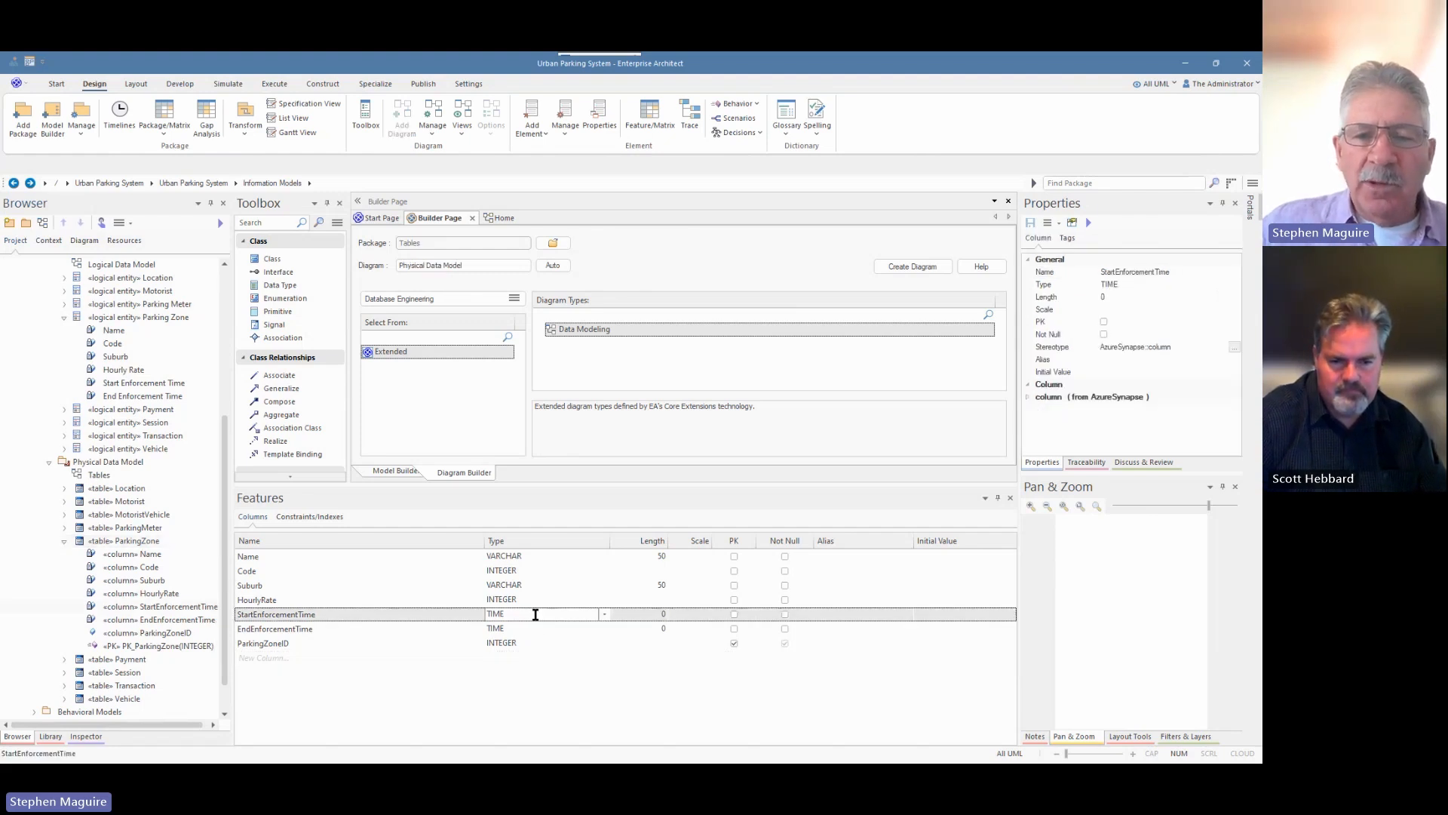
pyautogui.click(604, 617)
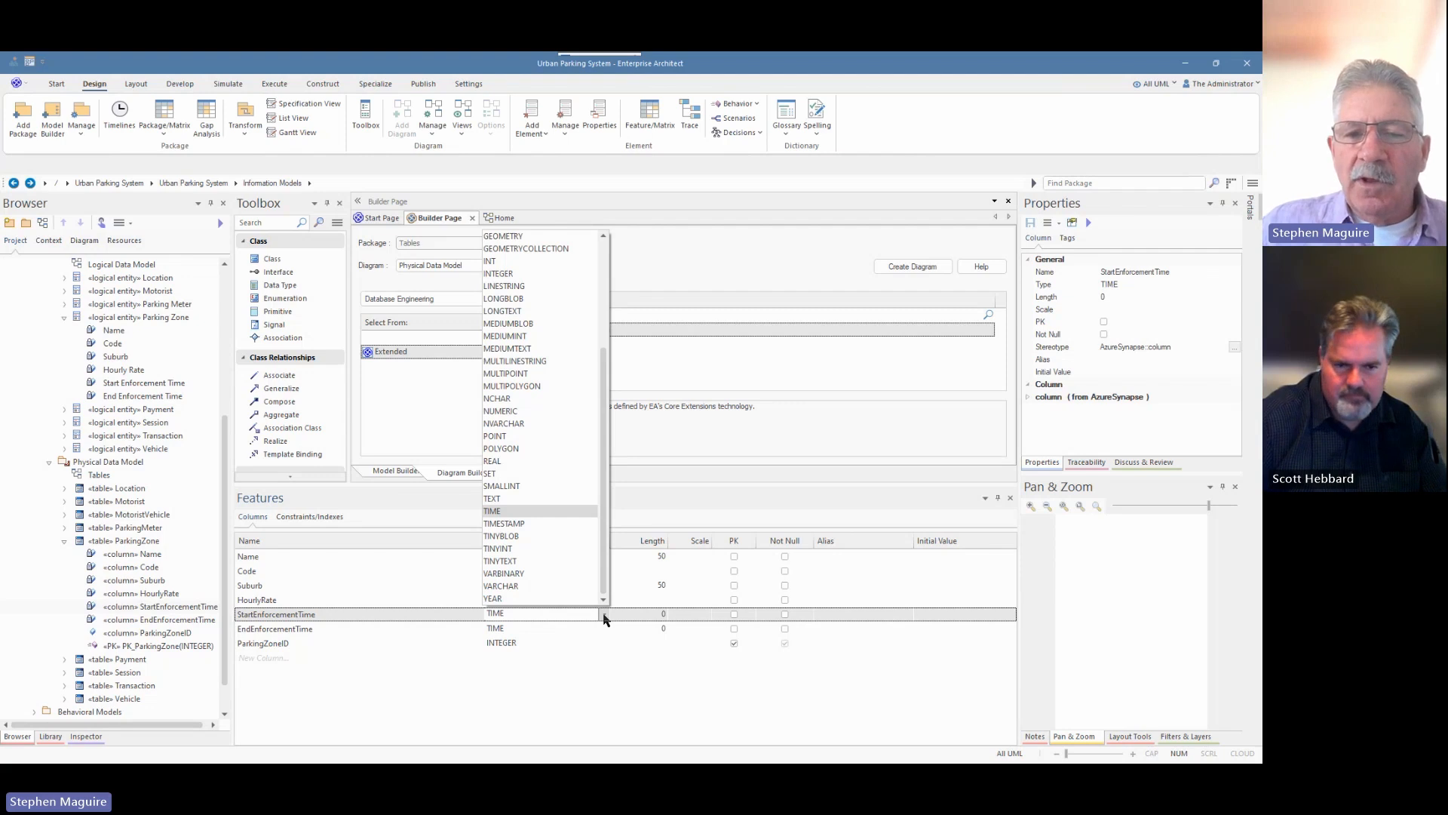
pyautogui.click(603, 615)
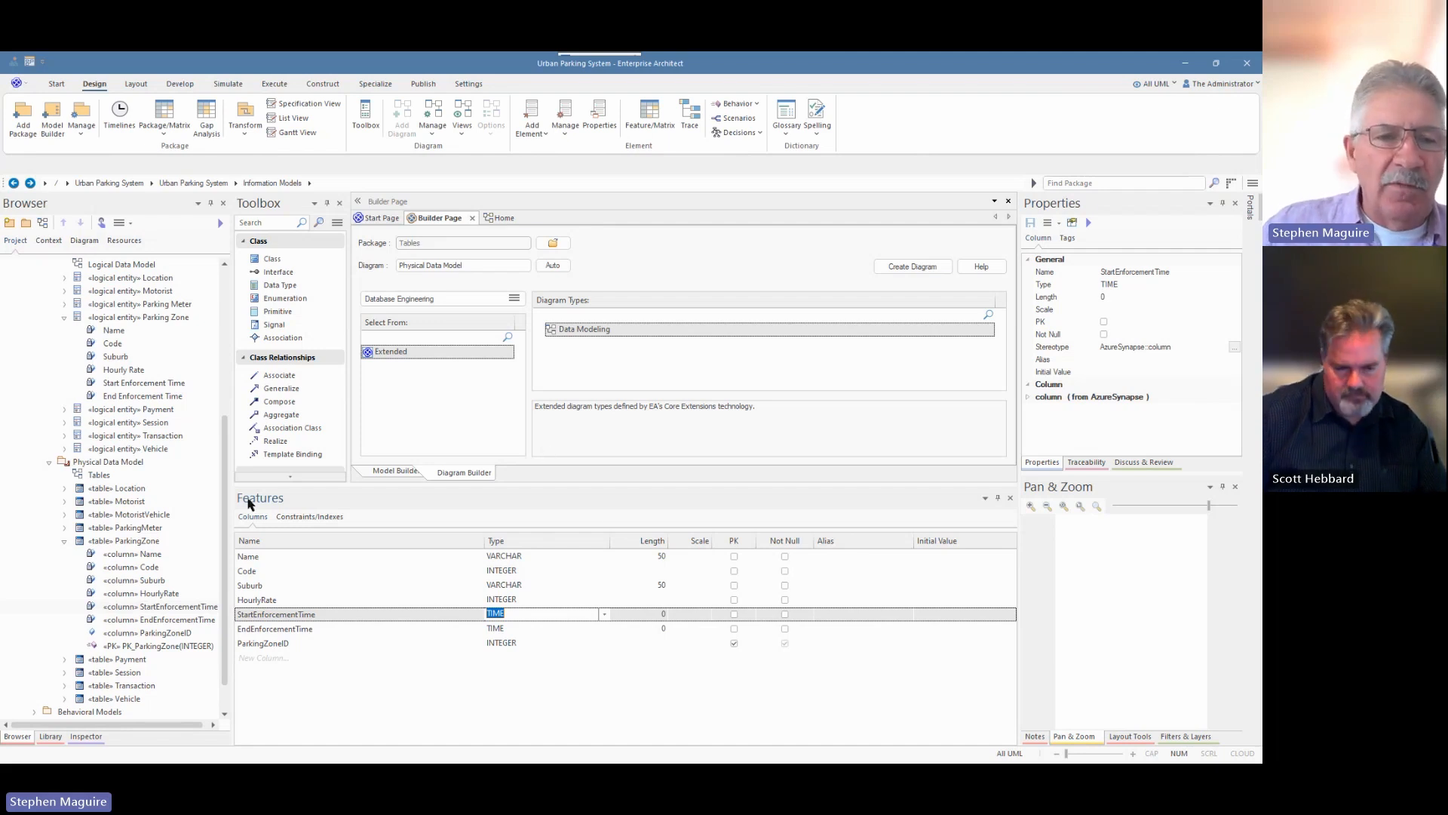
pyautogui.click(126, 542)
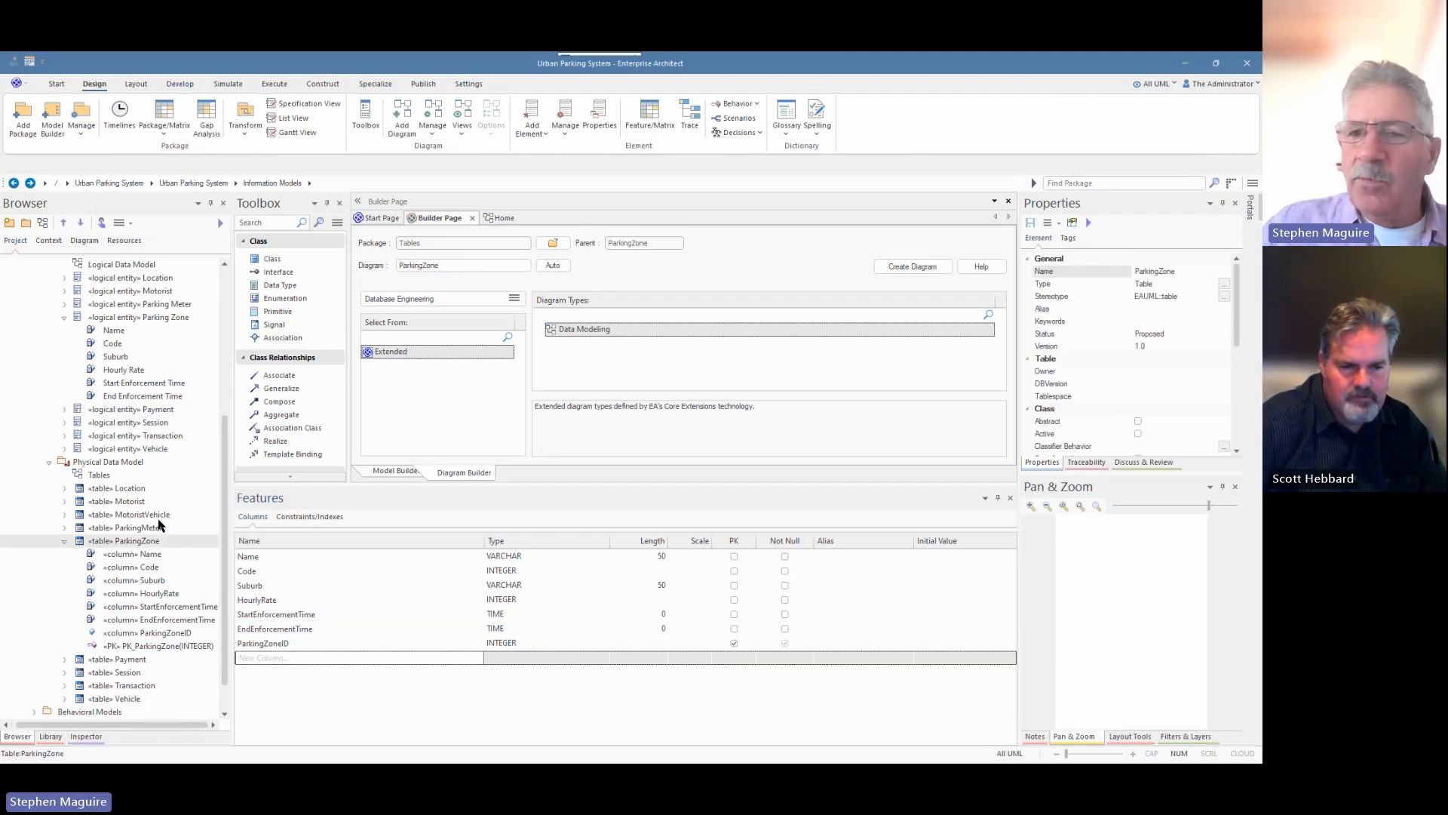
# Scroll ParkingZone's properties down to Database and keep it set to MySql.
pyautogui.moveTo(1120, 478); pyautogui.dragTo(1121, 585)
pyautogui.scroll(-2, 1138, 434)
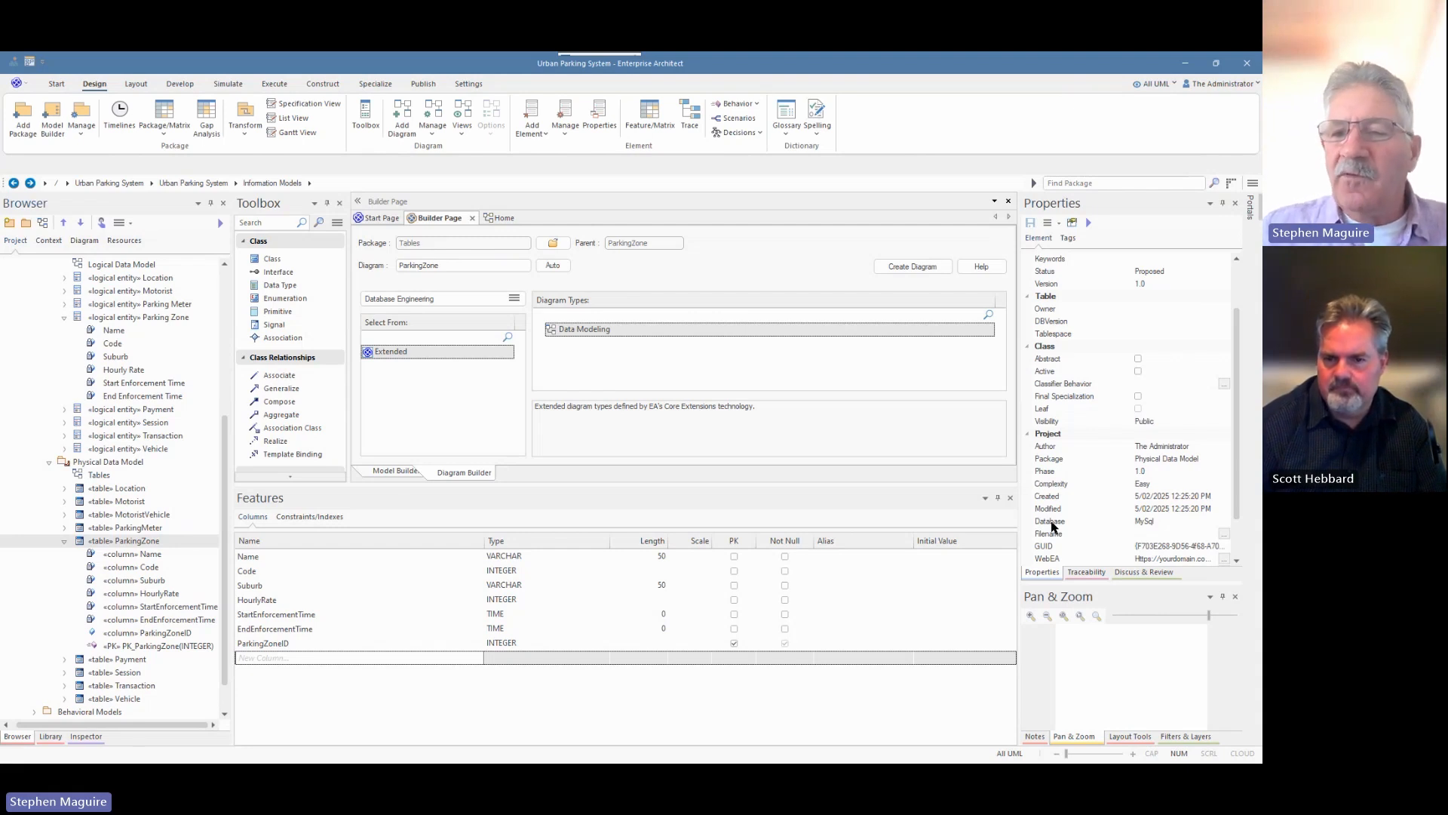
pyautogui.click(1171, 523)
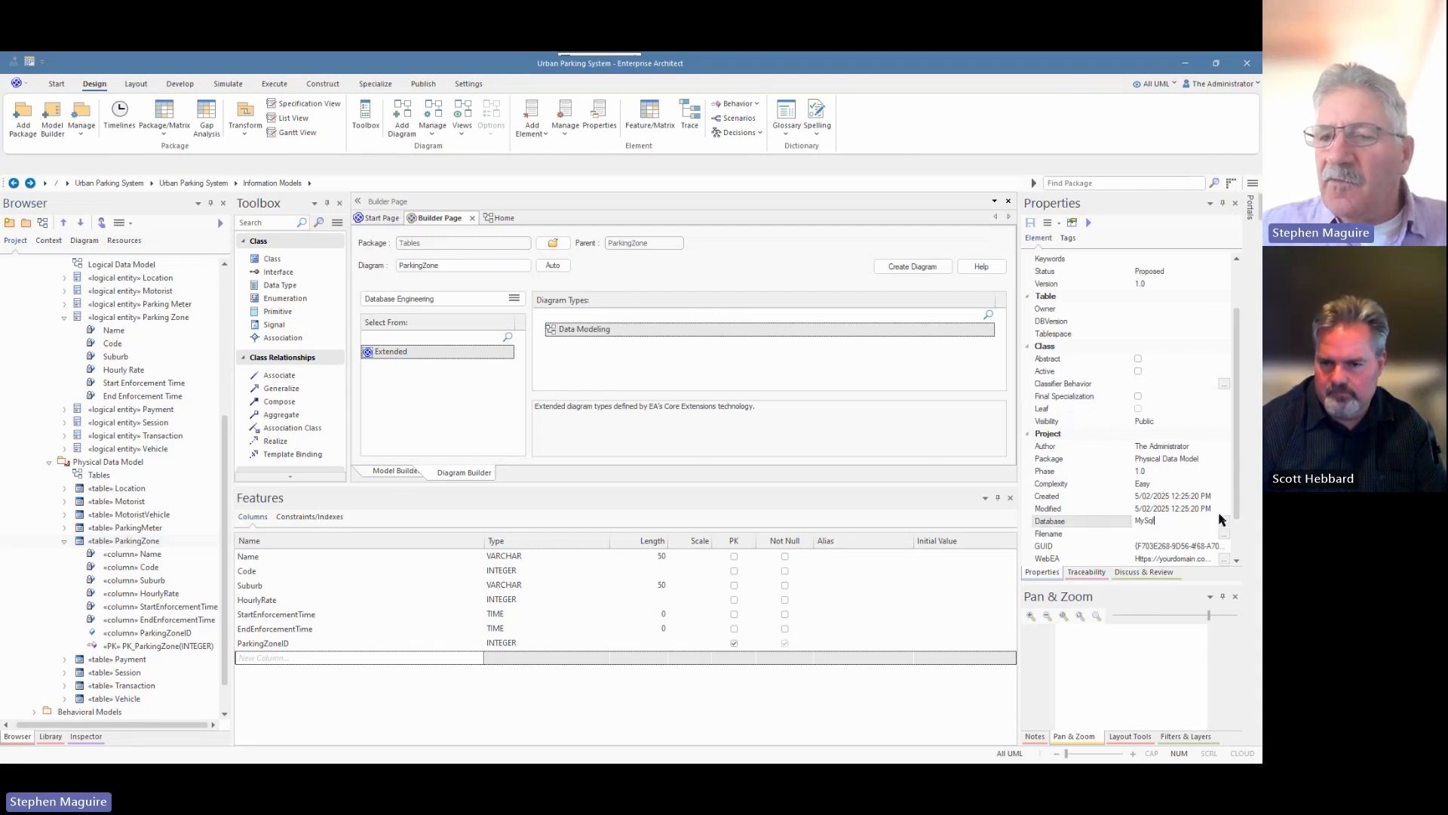
pyautogui.click(1224, 525)
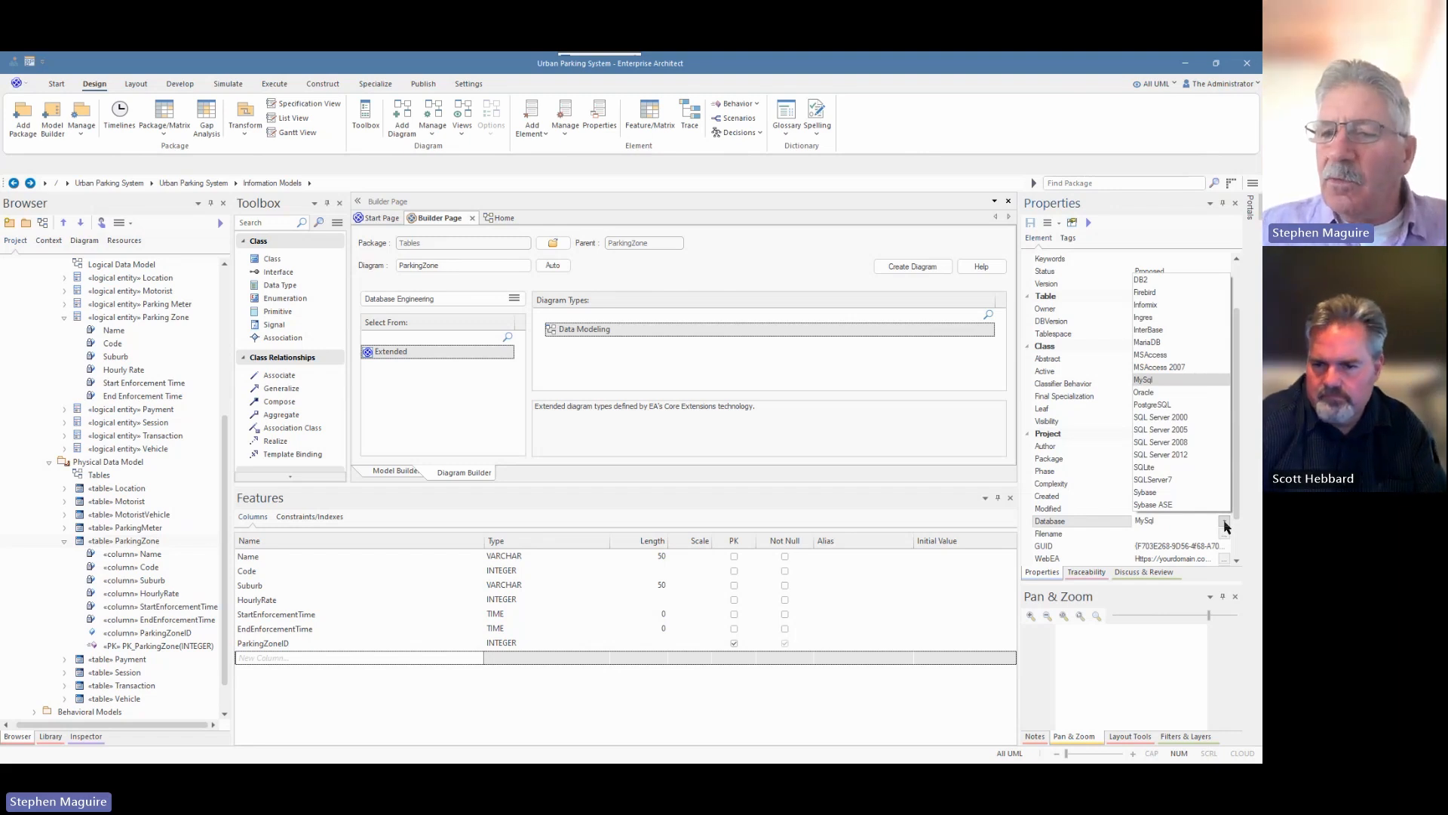
pyautogui.click(1224, 524)
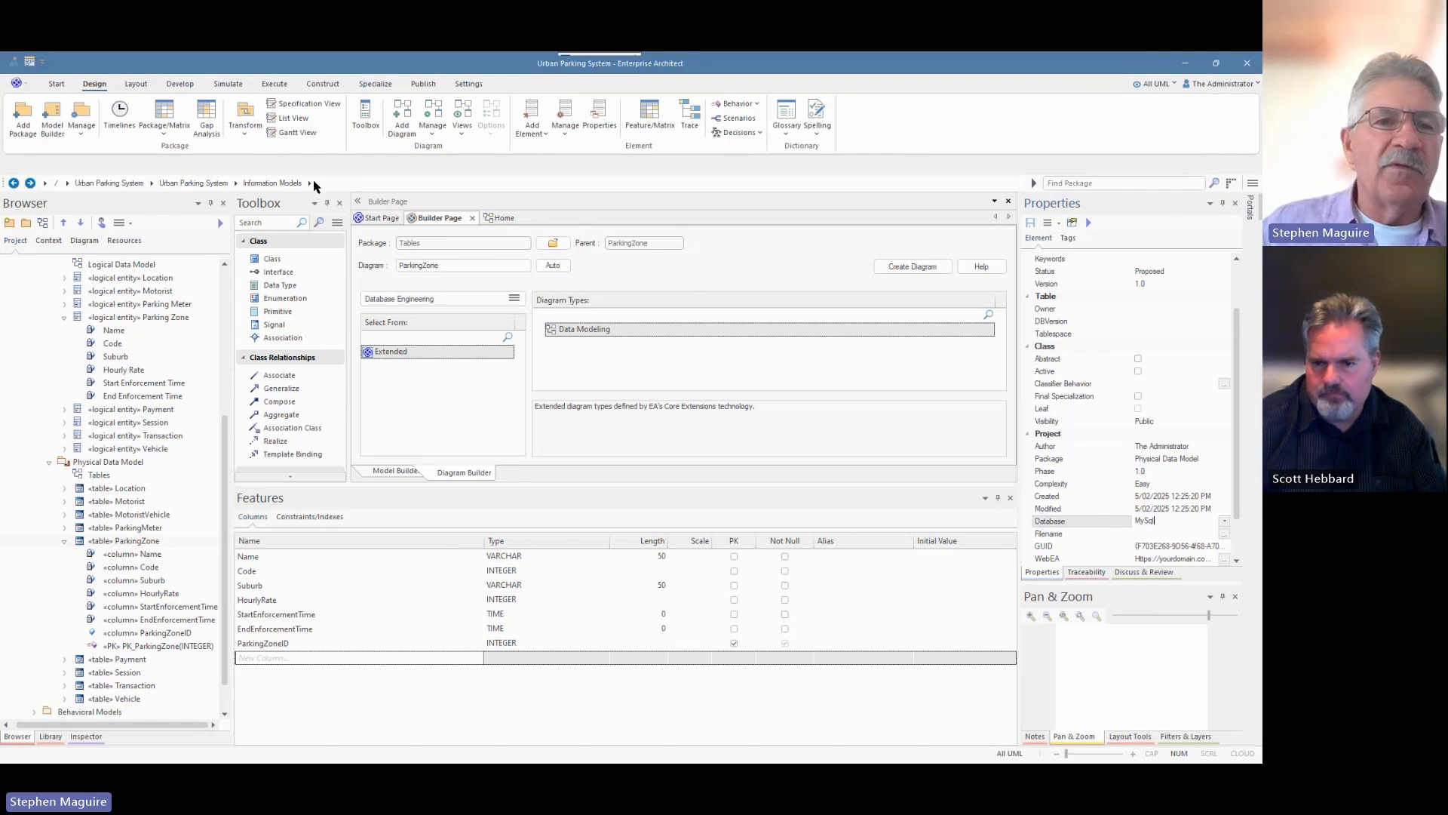
pyautogui.click(57, 85)
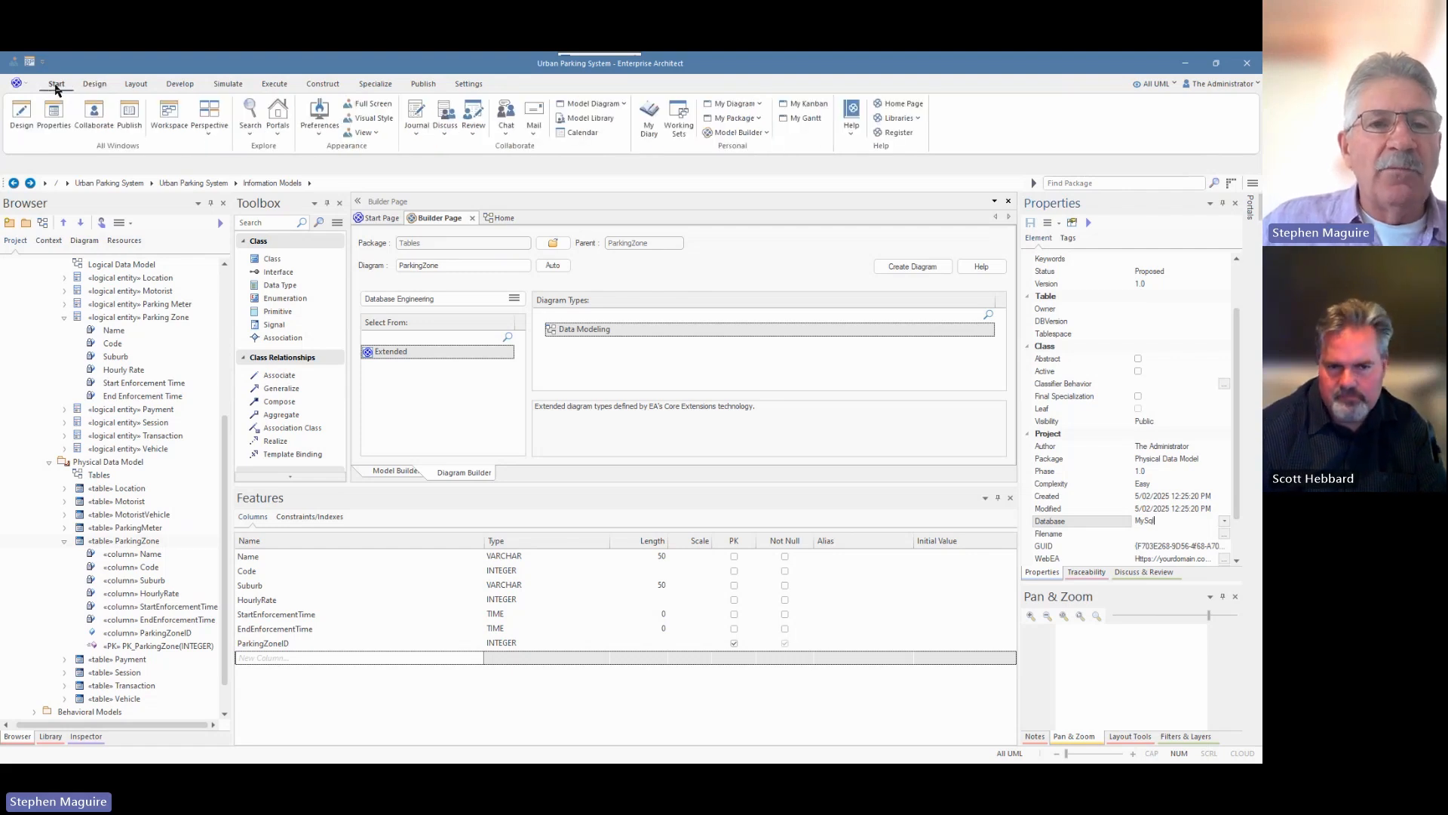
pyautogui.click(319, 136)
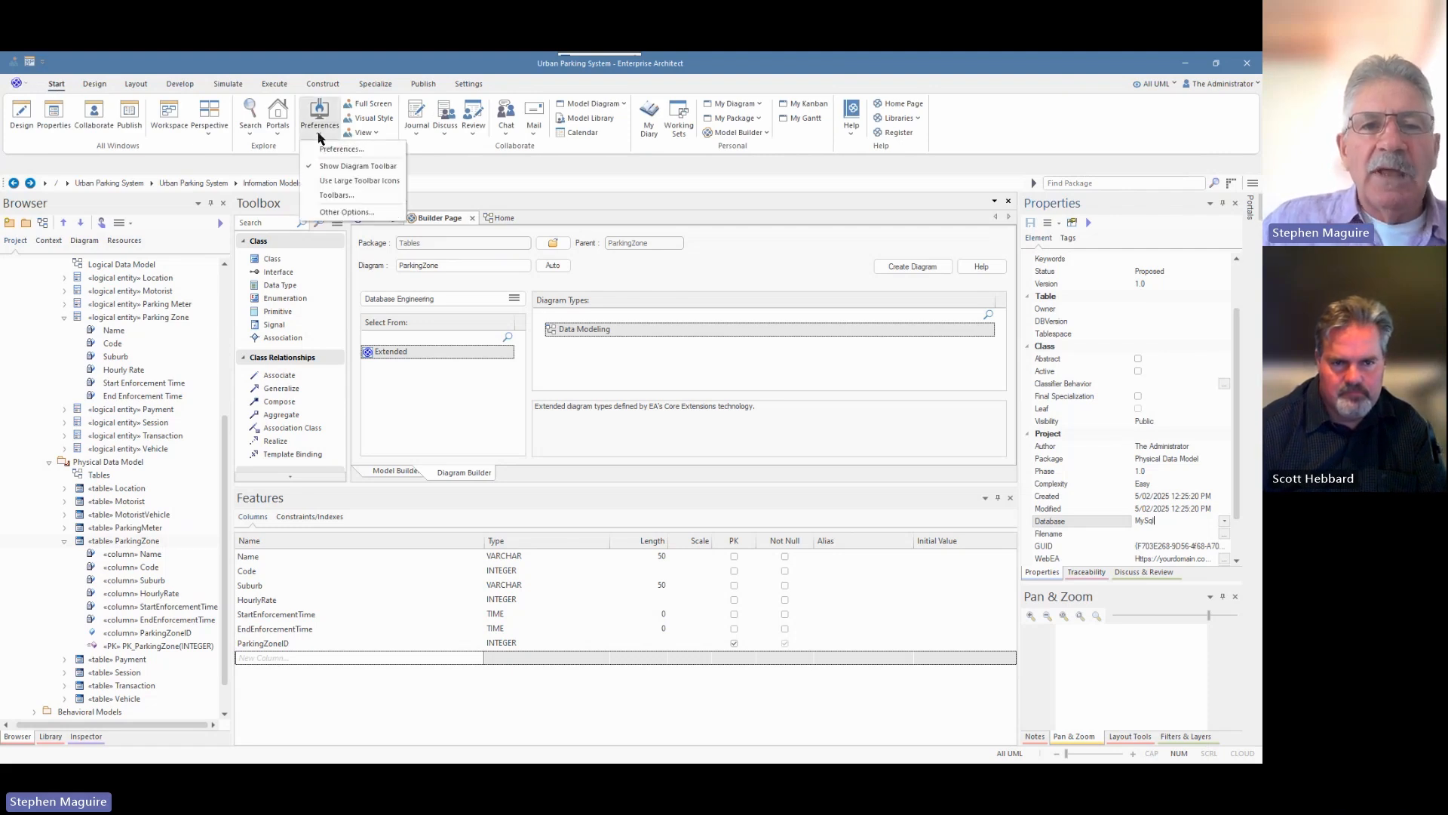
pyautogui.click(331, 150)
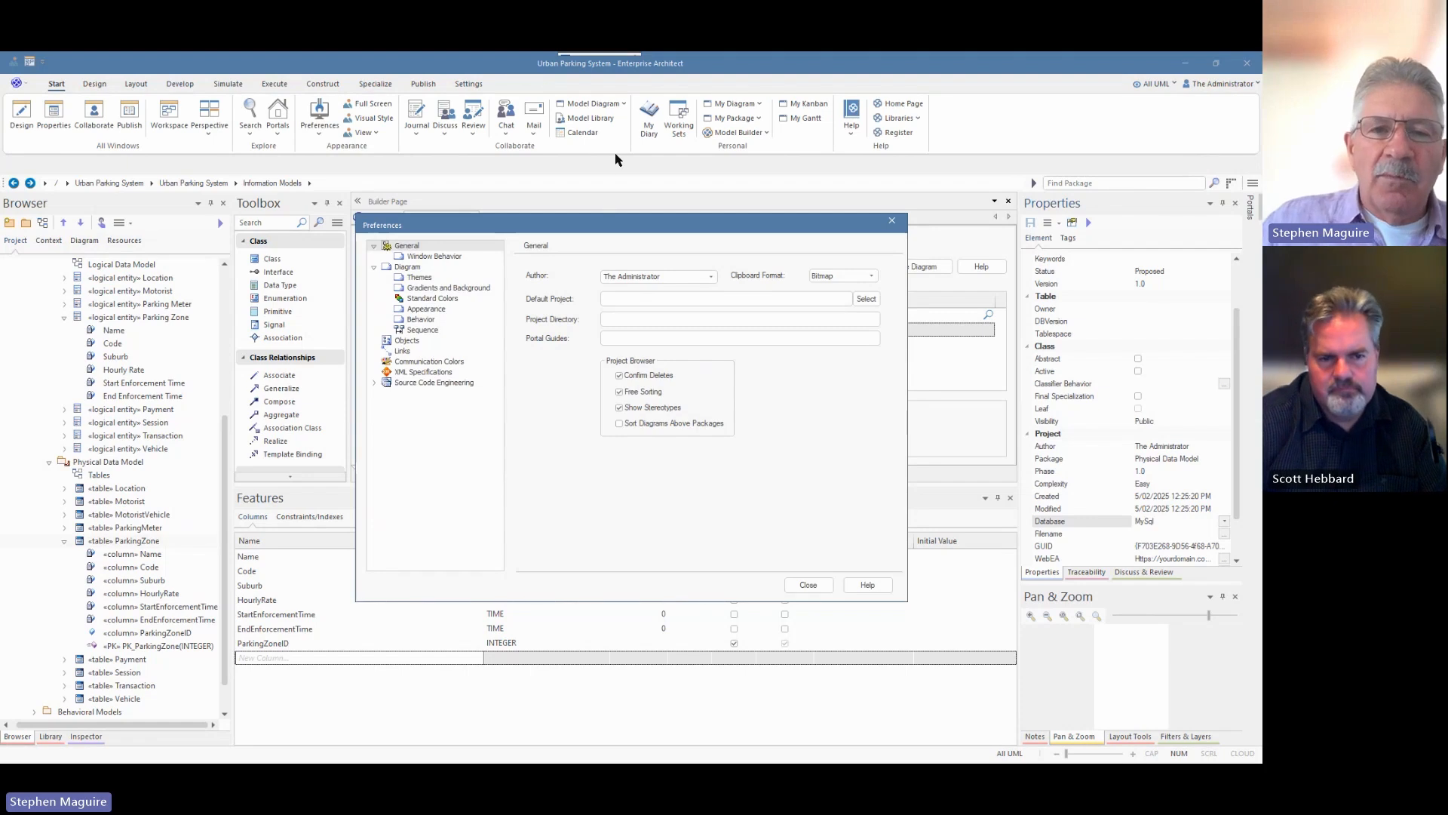
pyautogui.click(374, 384)
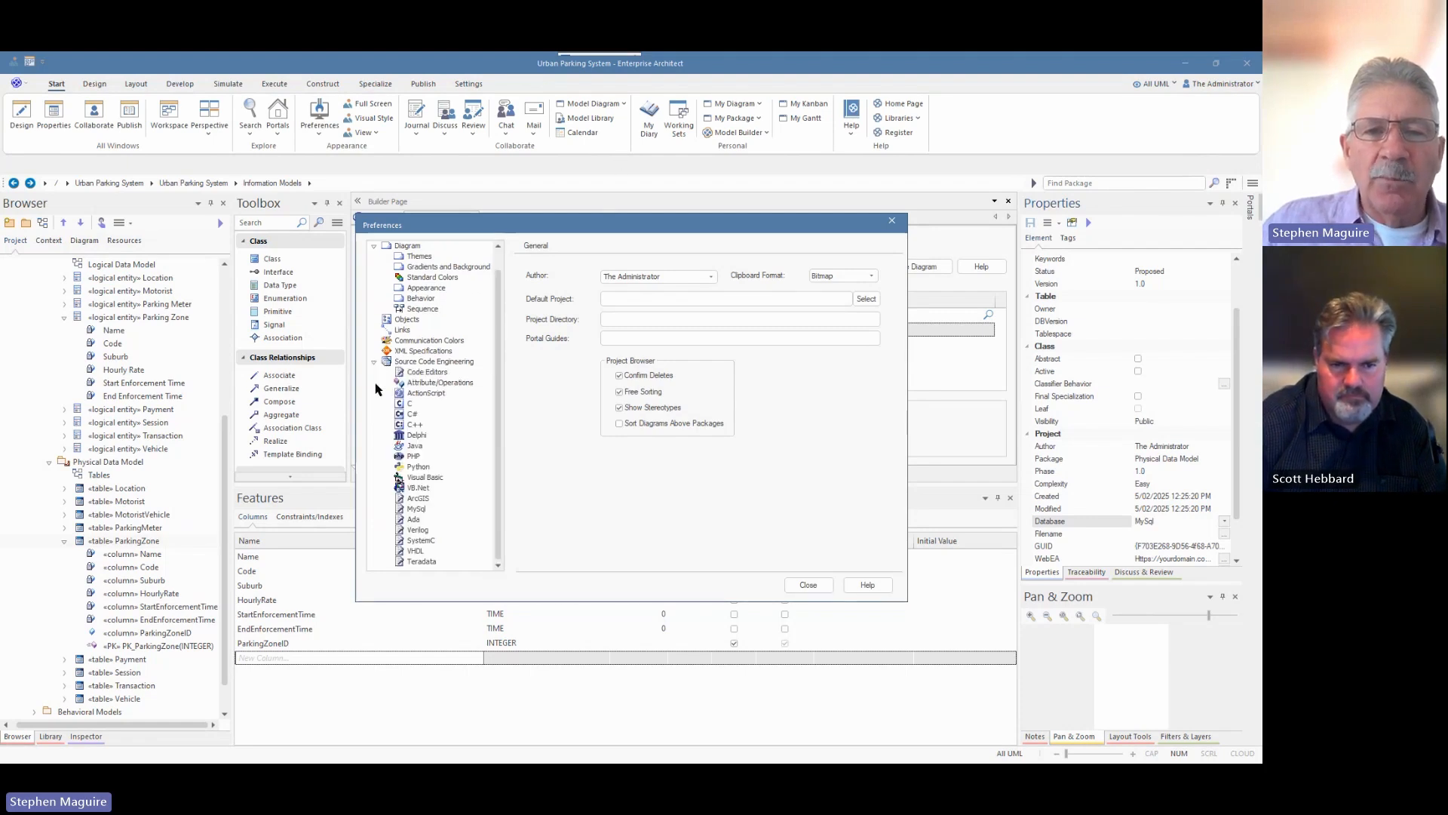
pyautogui.click(417, 374)
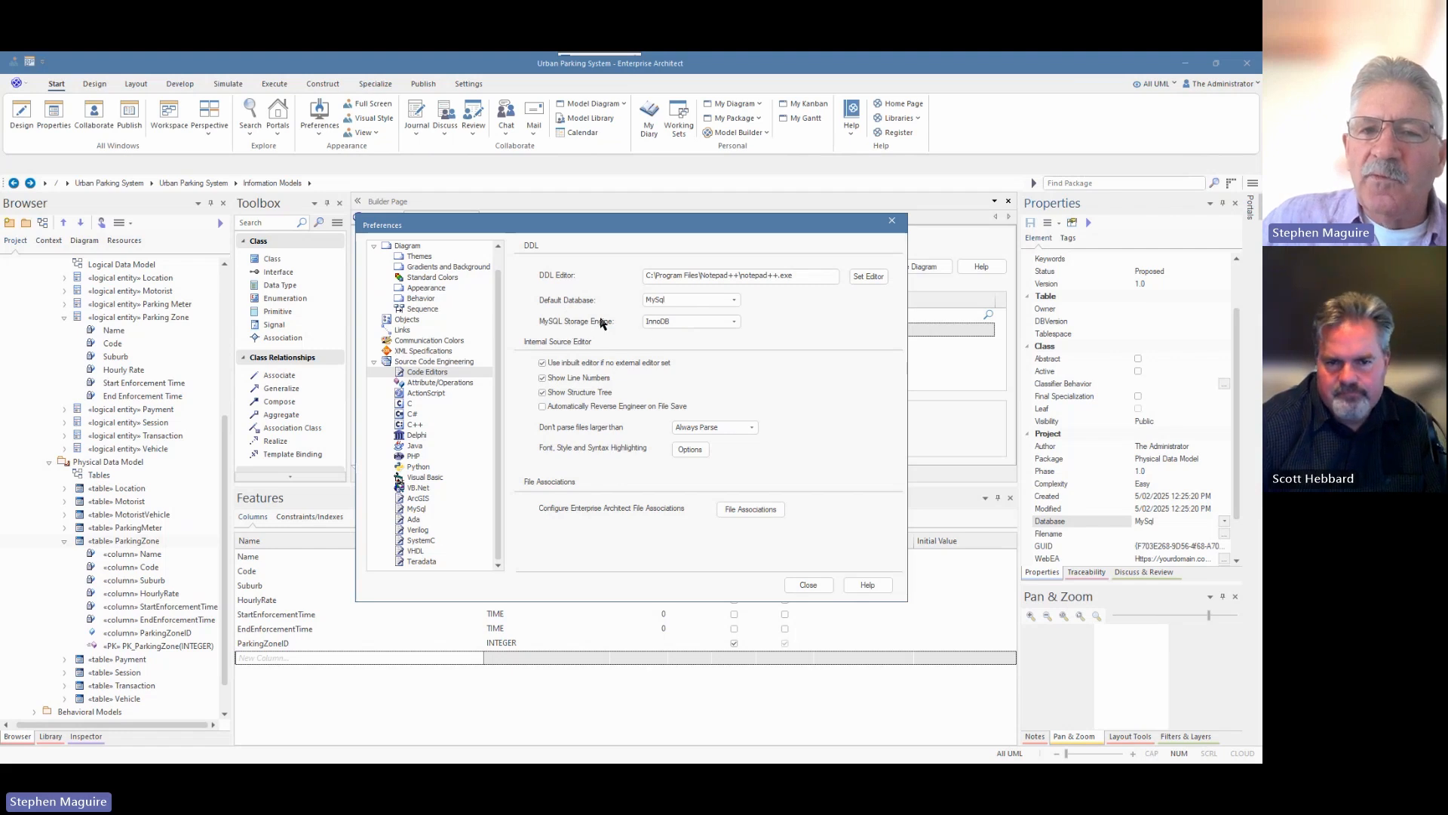
pyautogui.click(734, 322)
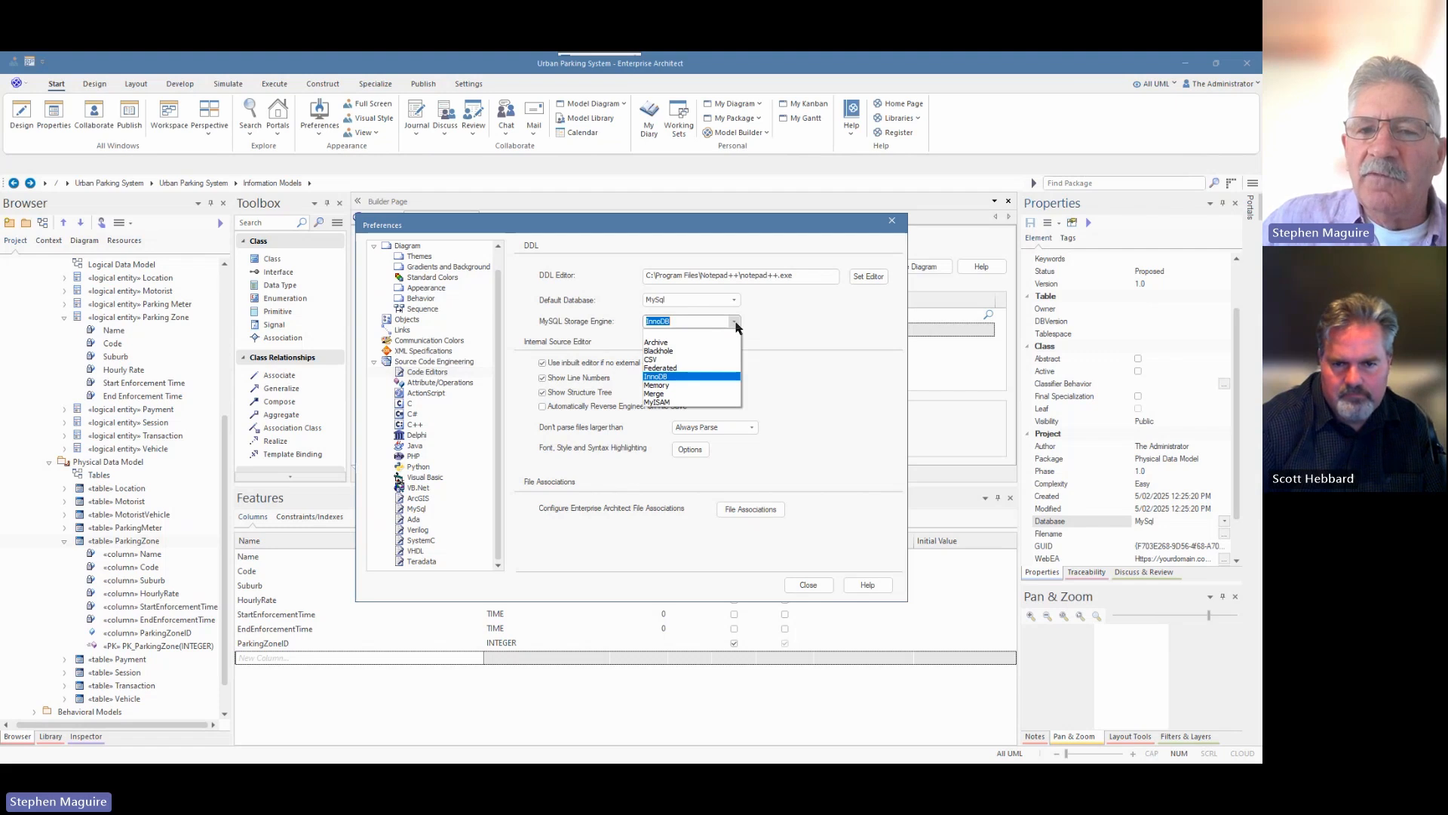
pyautogui.click(736, 325)
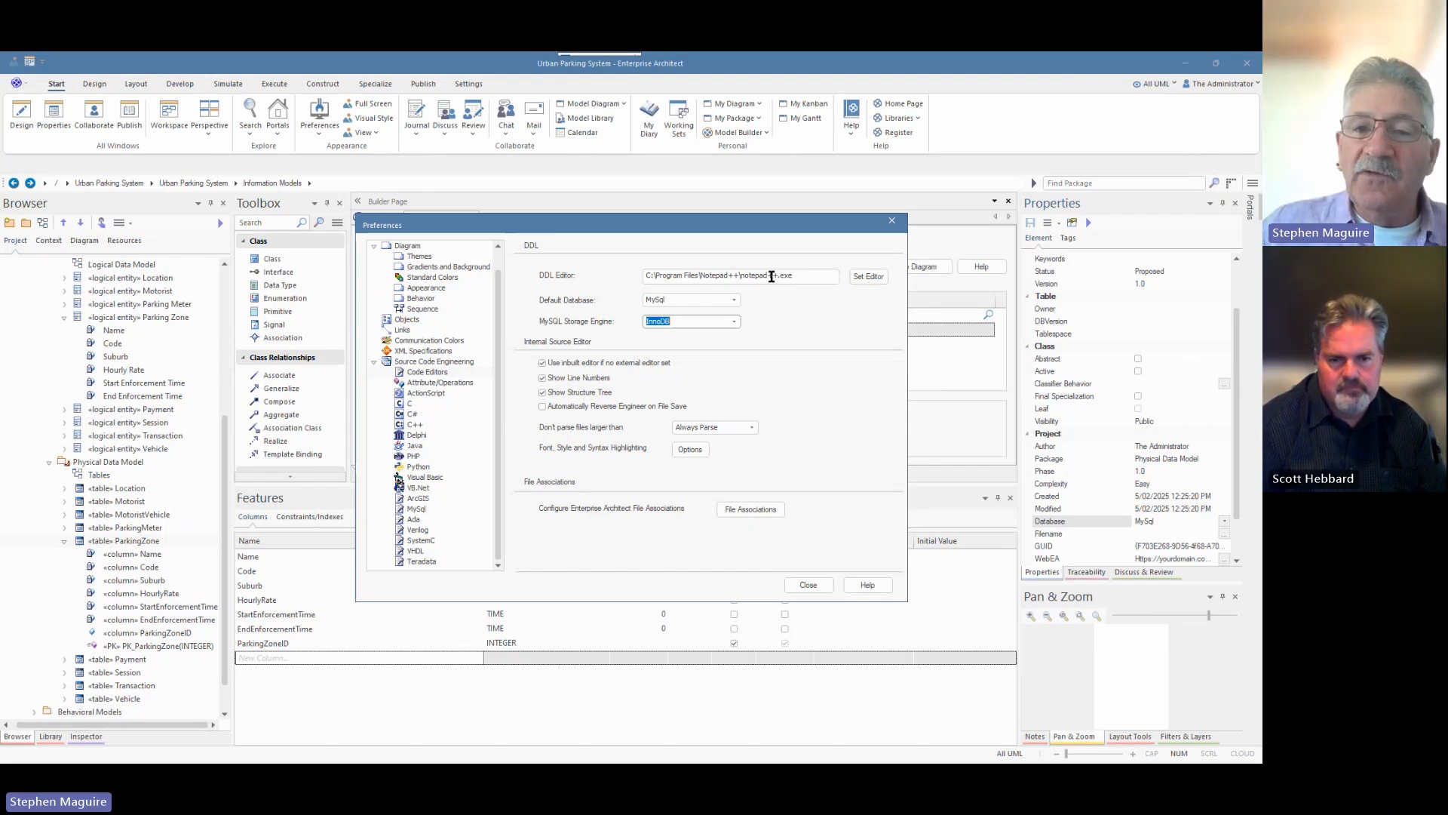
pyautogui.click(733, 301)
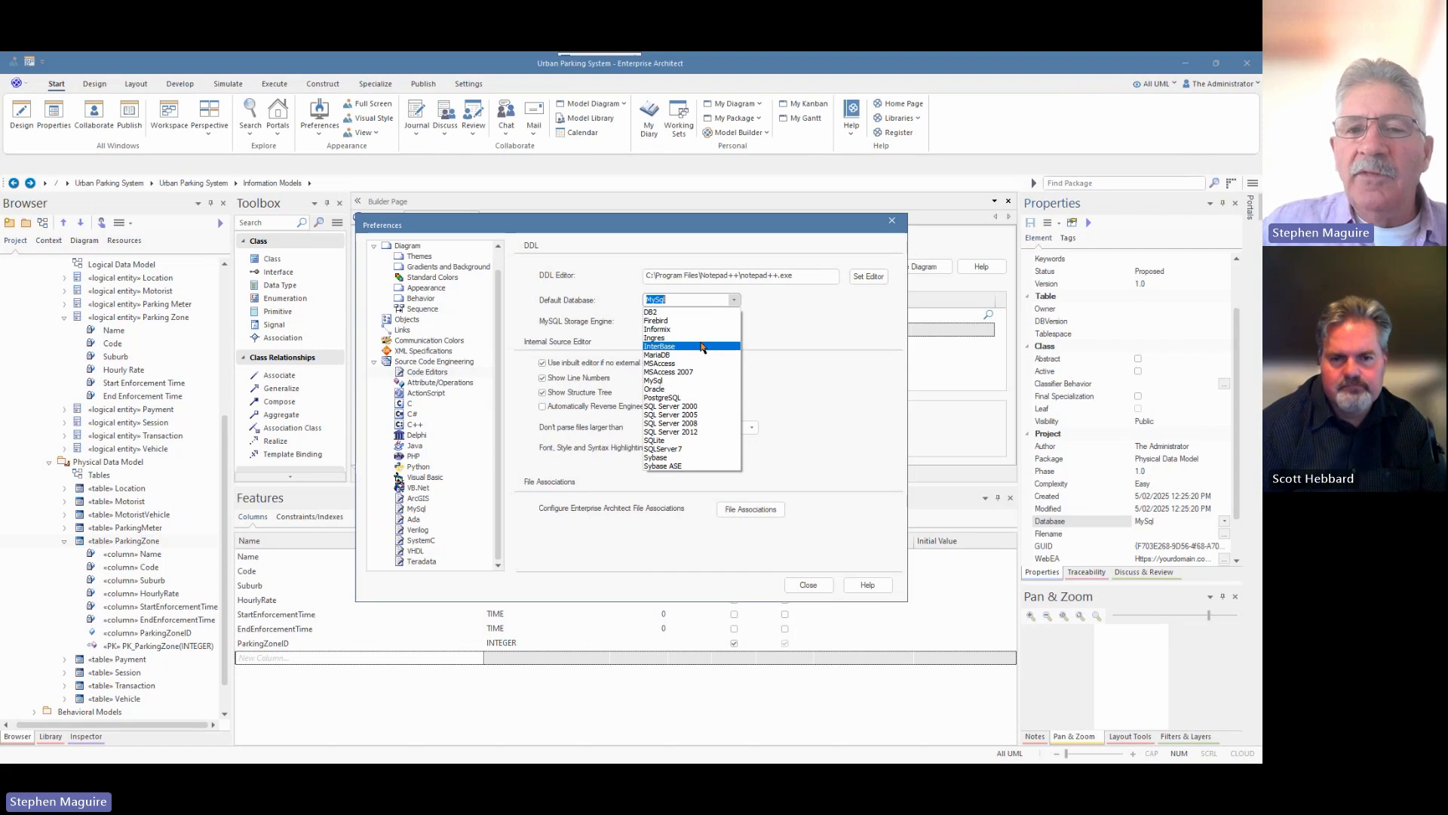
pyautogui.click(777, 311)
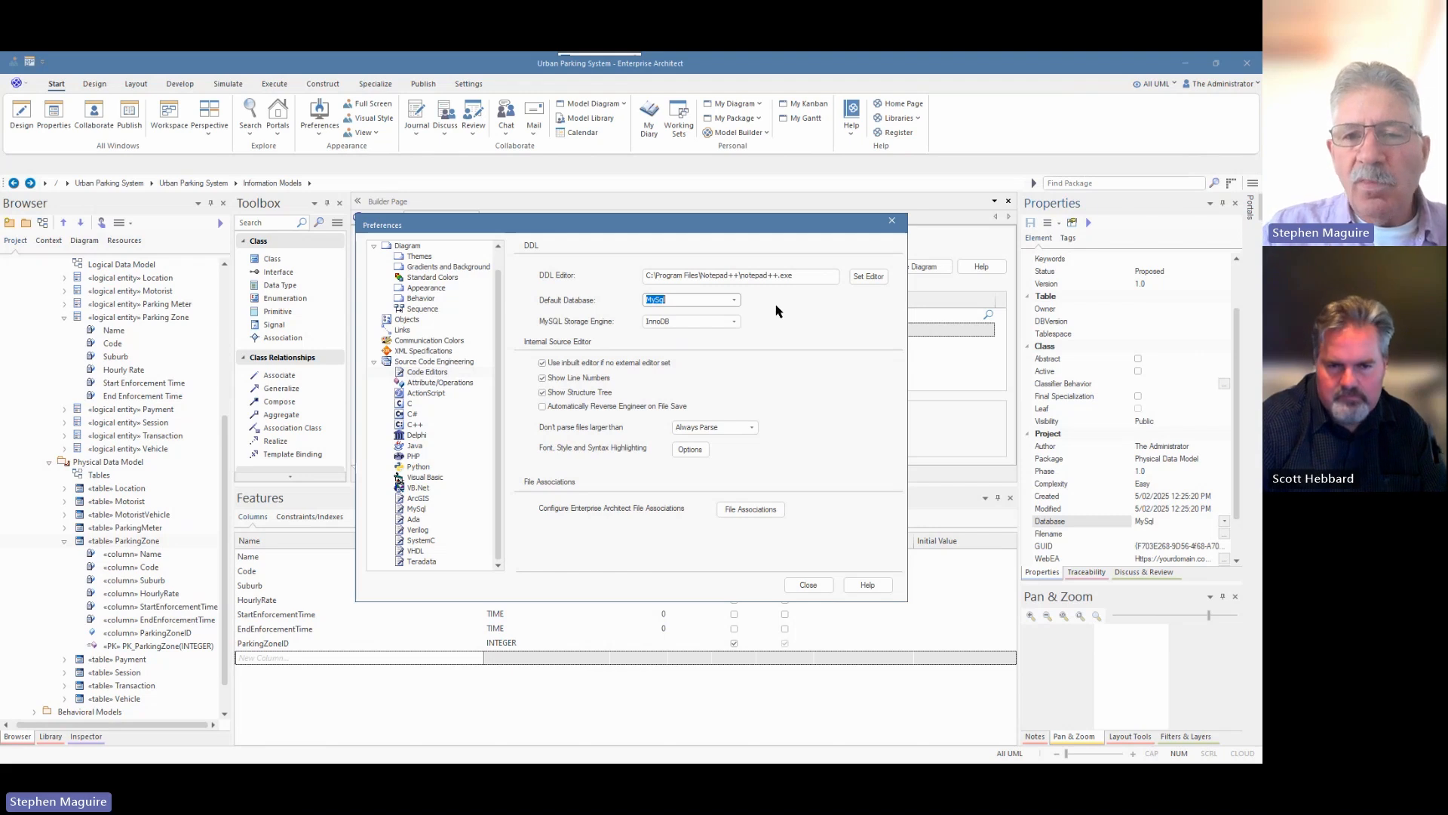
pyautogui.click(809, 586)
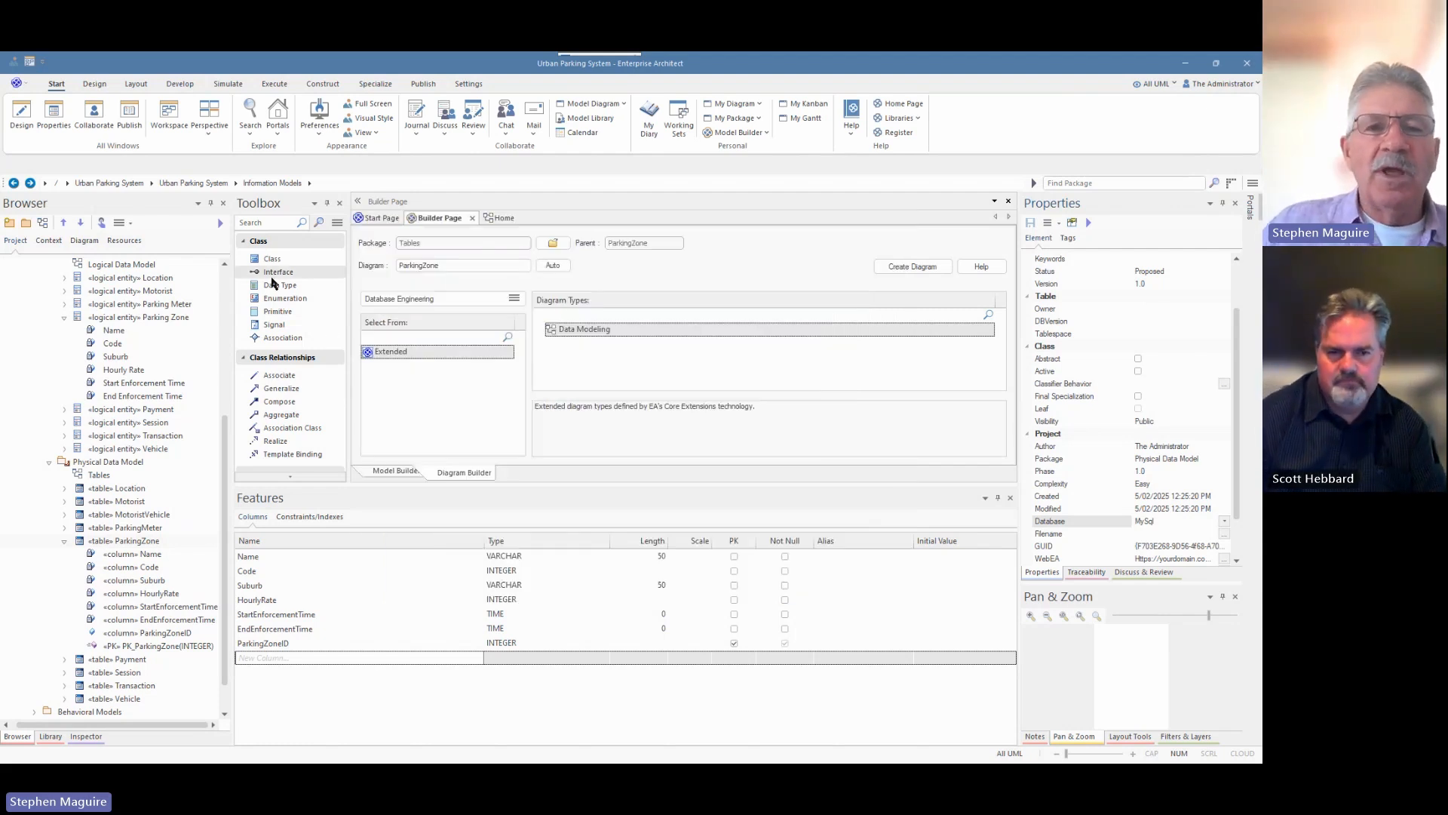
# Review the DDL name templates in the model's source code engineering options, then close them.
pyautogui.click(469, 85)
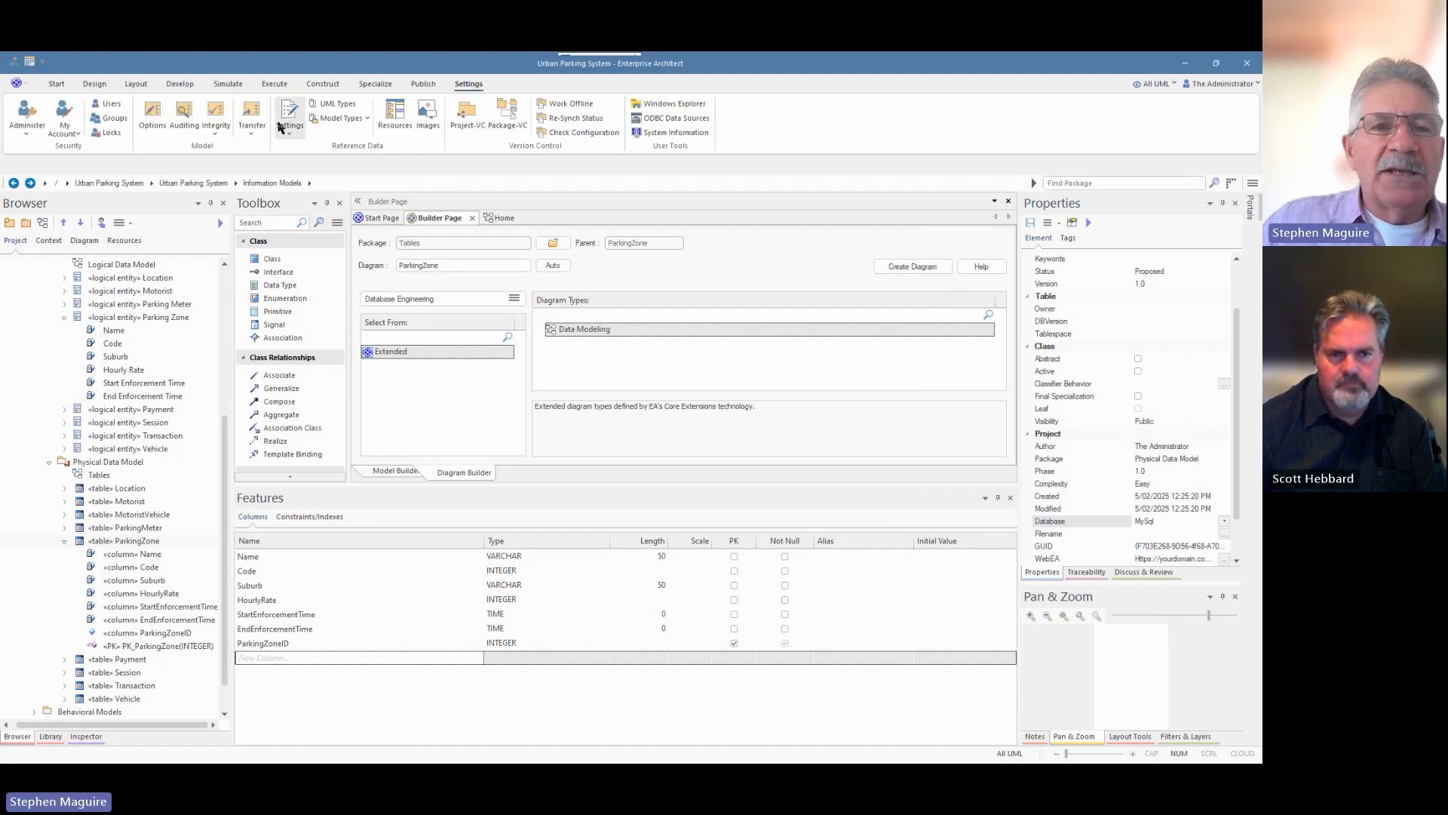
pyautogui.click(151, 115)
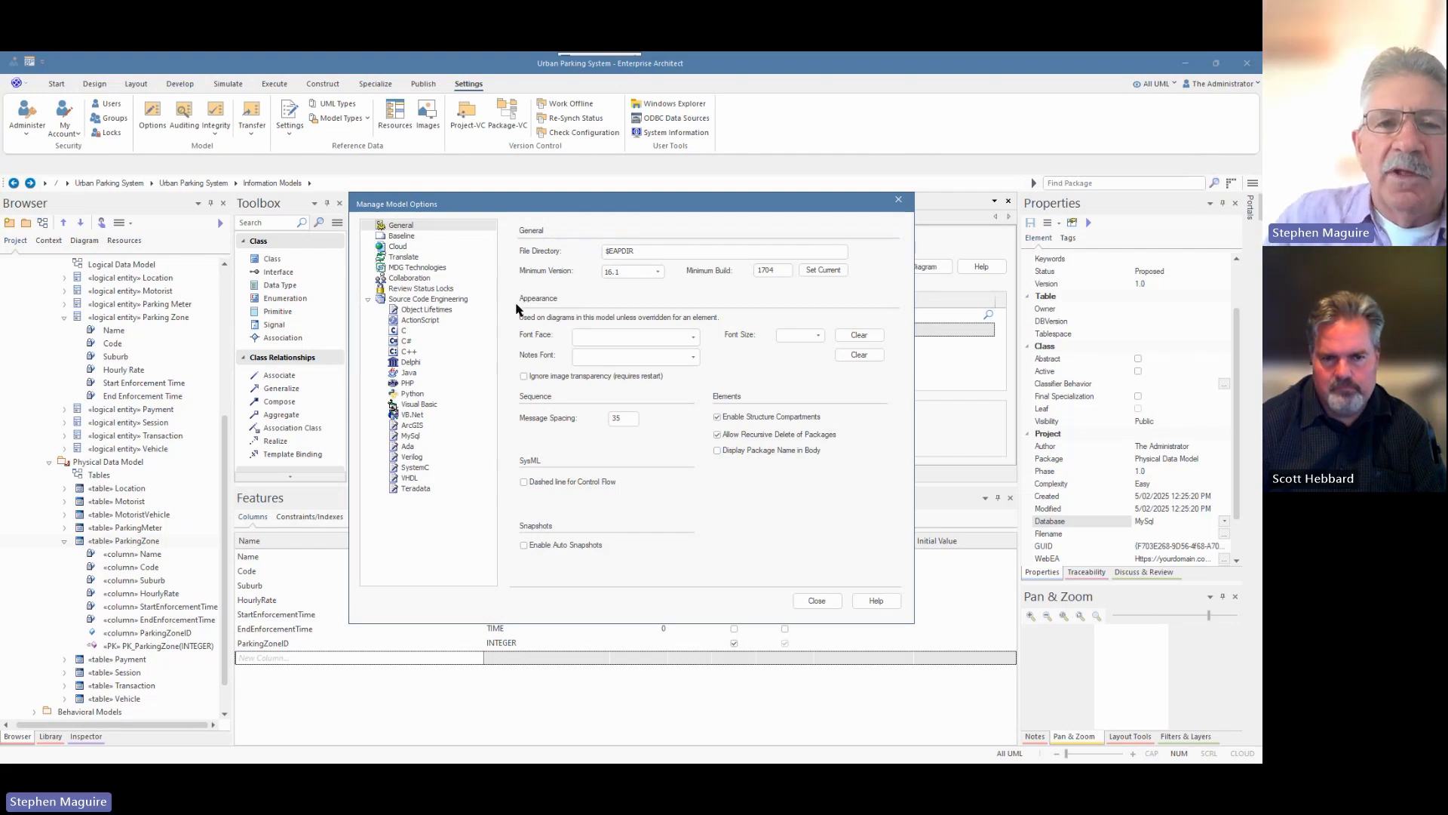
pyautogui.click(431, 300)
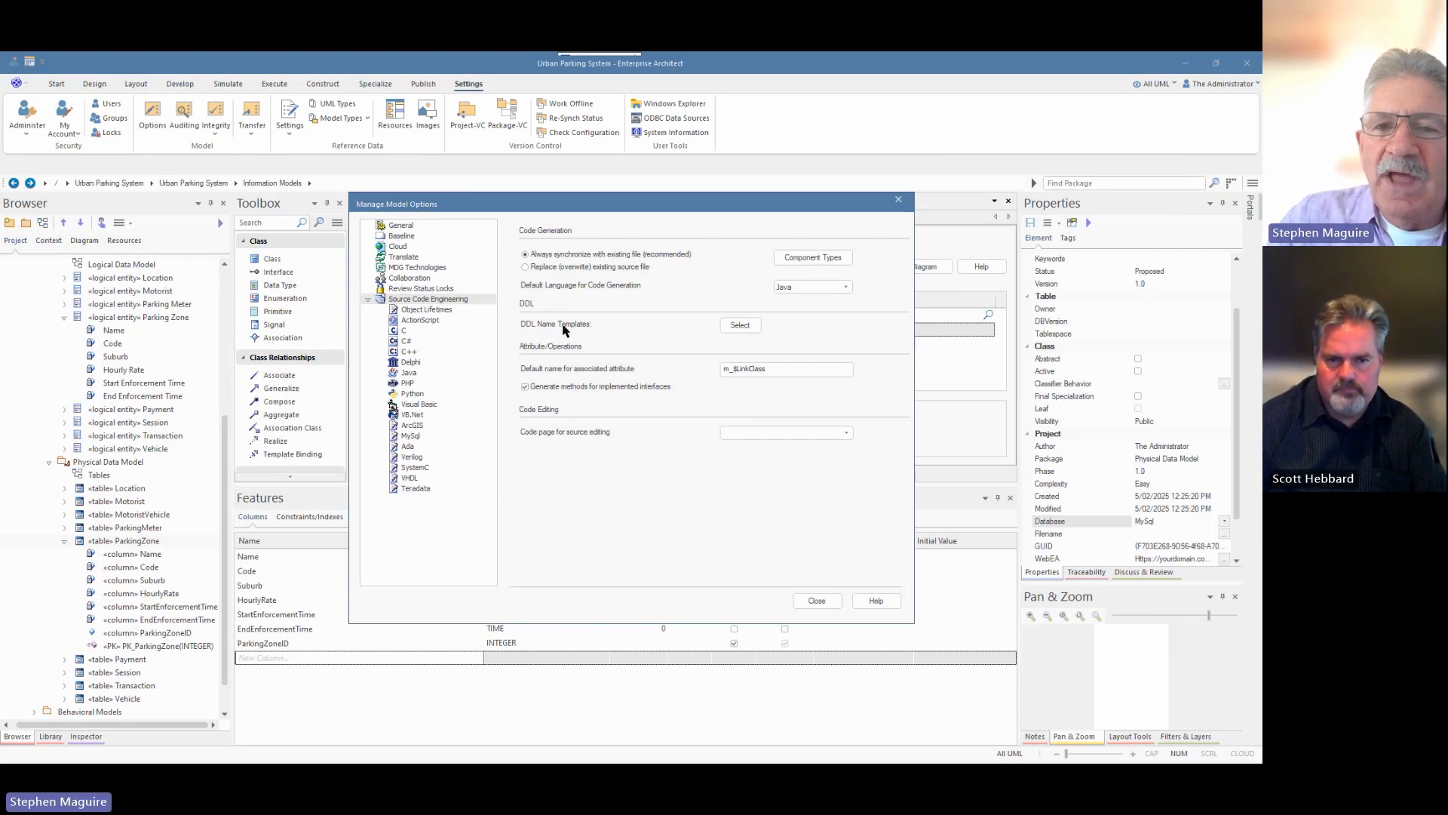
pyautogui.click(740, 326)
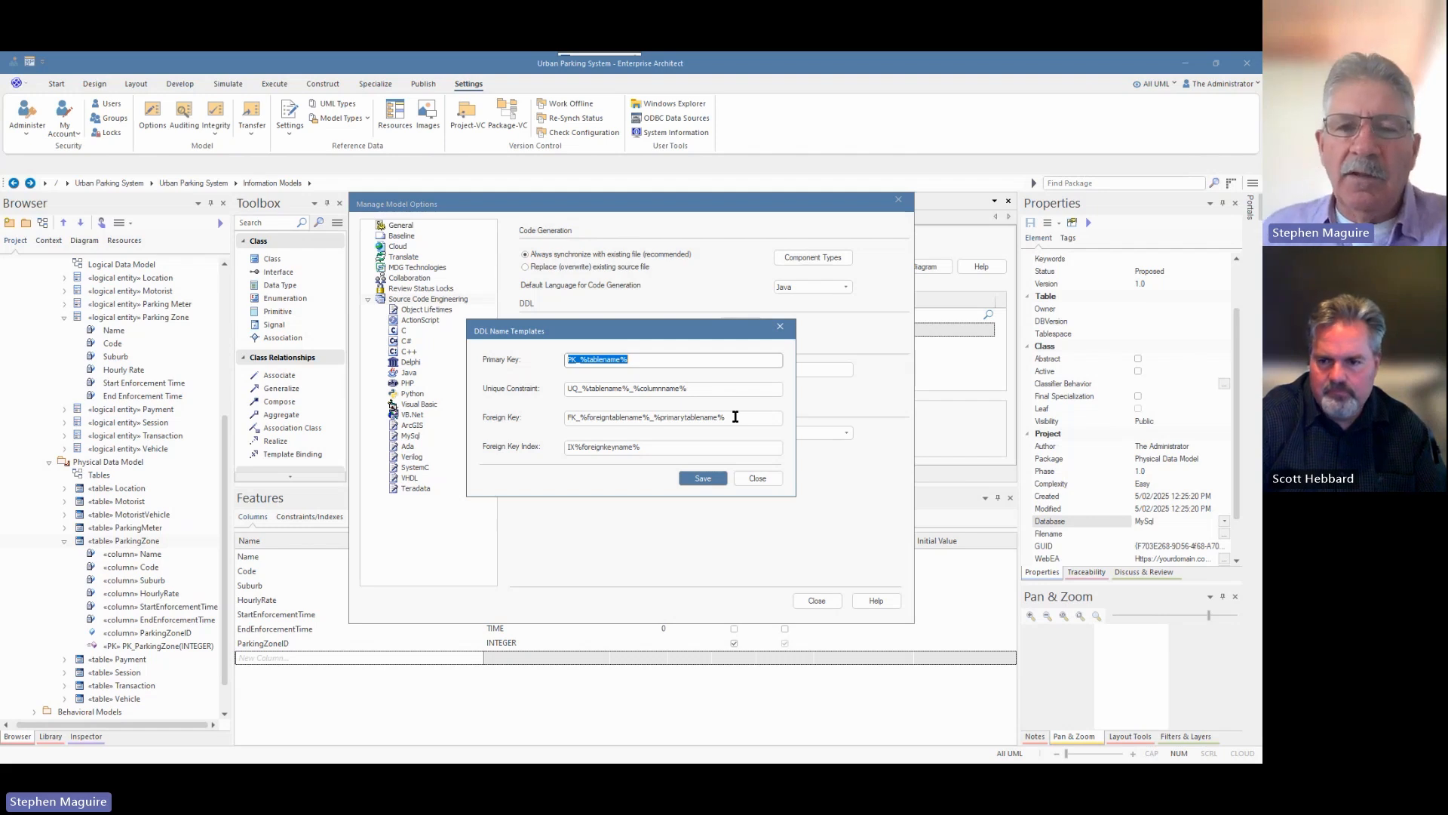
pyautogui.click(757, 479)
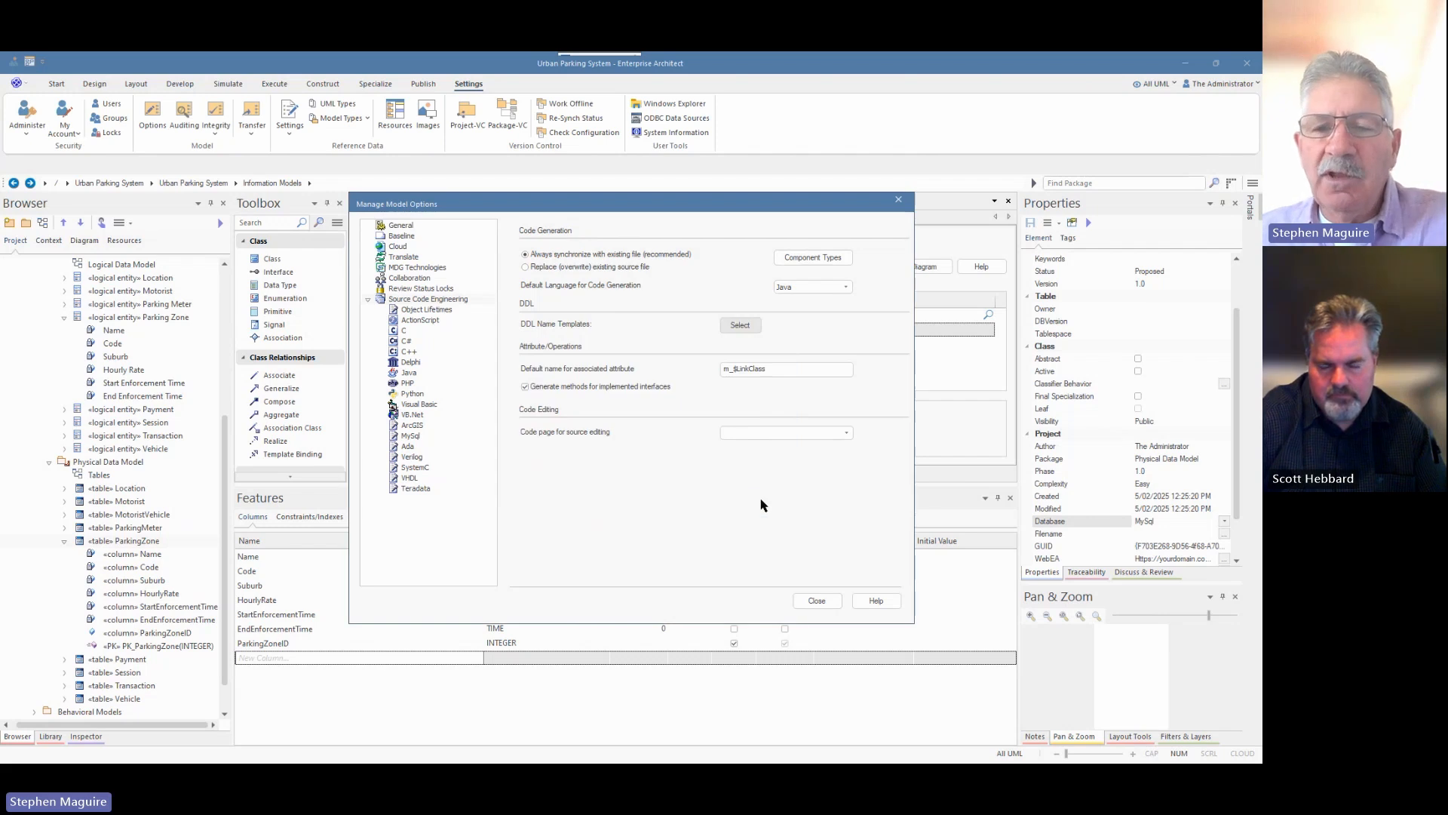
pyautogui.click(810, 602)
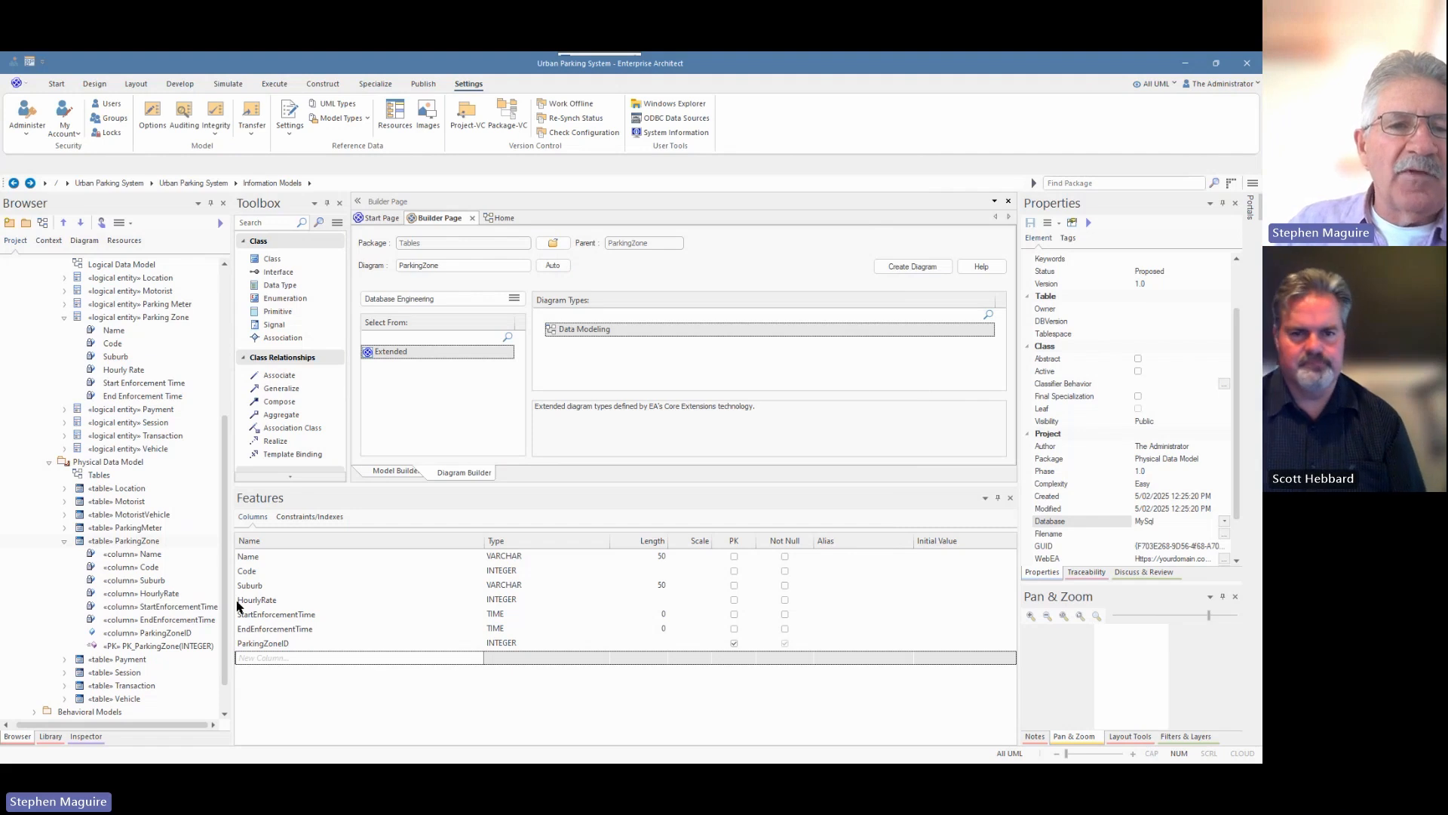
# Open the Tables diagram and zoom in on ParkingZone and its ParkingMeter link.
pyautogui.doubleClick(98, 477)
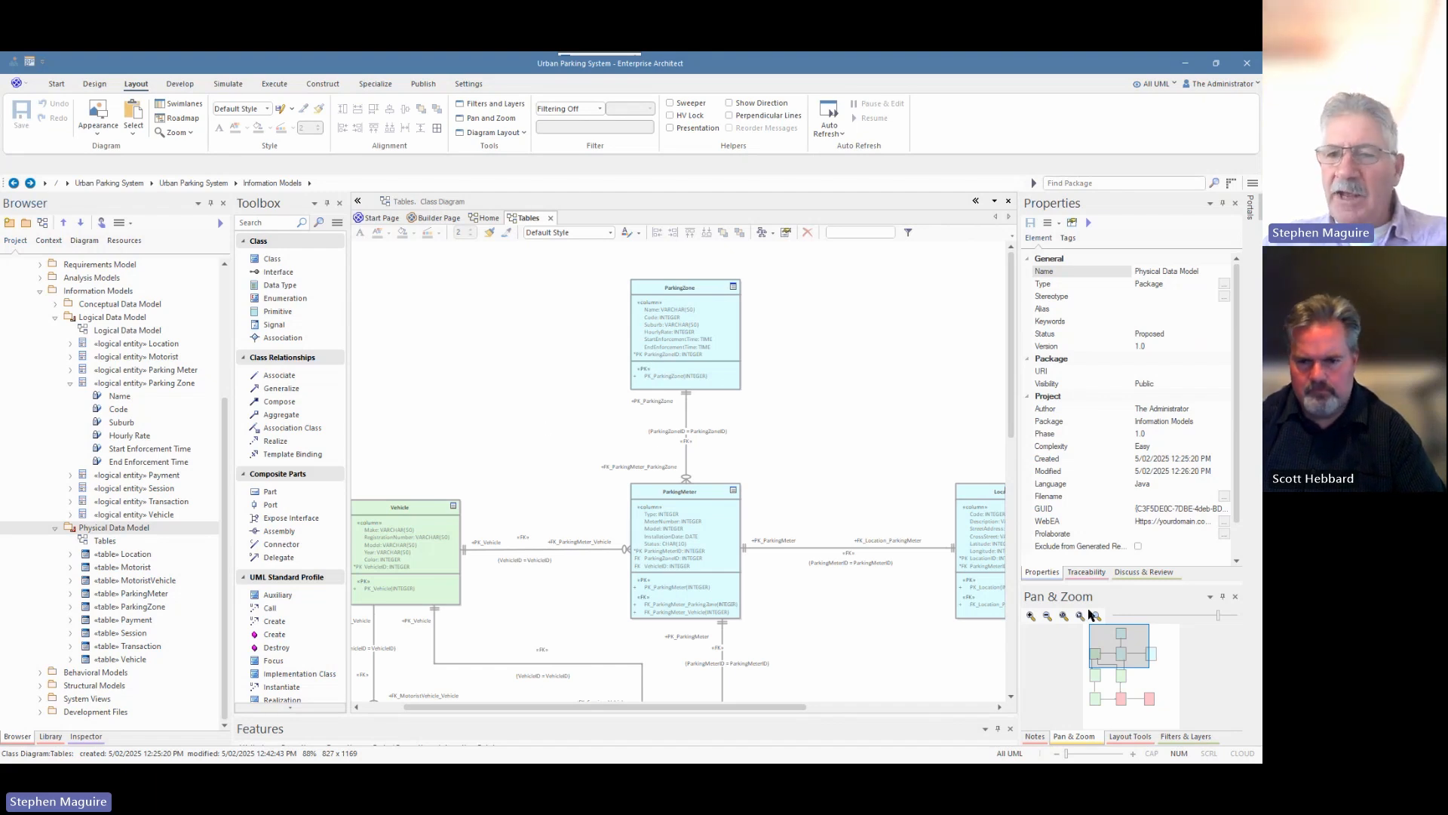
pyautogui.moveTo(1217, 614); pyautogui.dragTo(1201, 618)
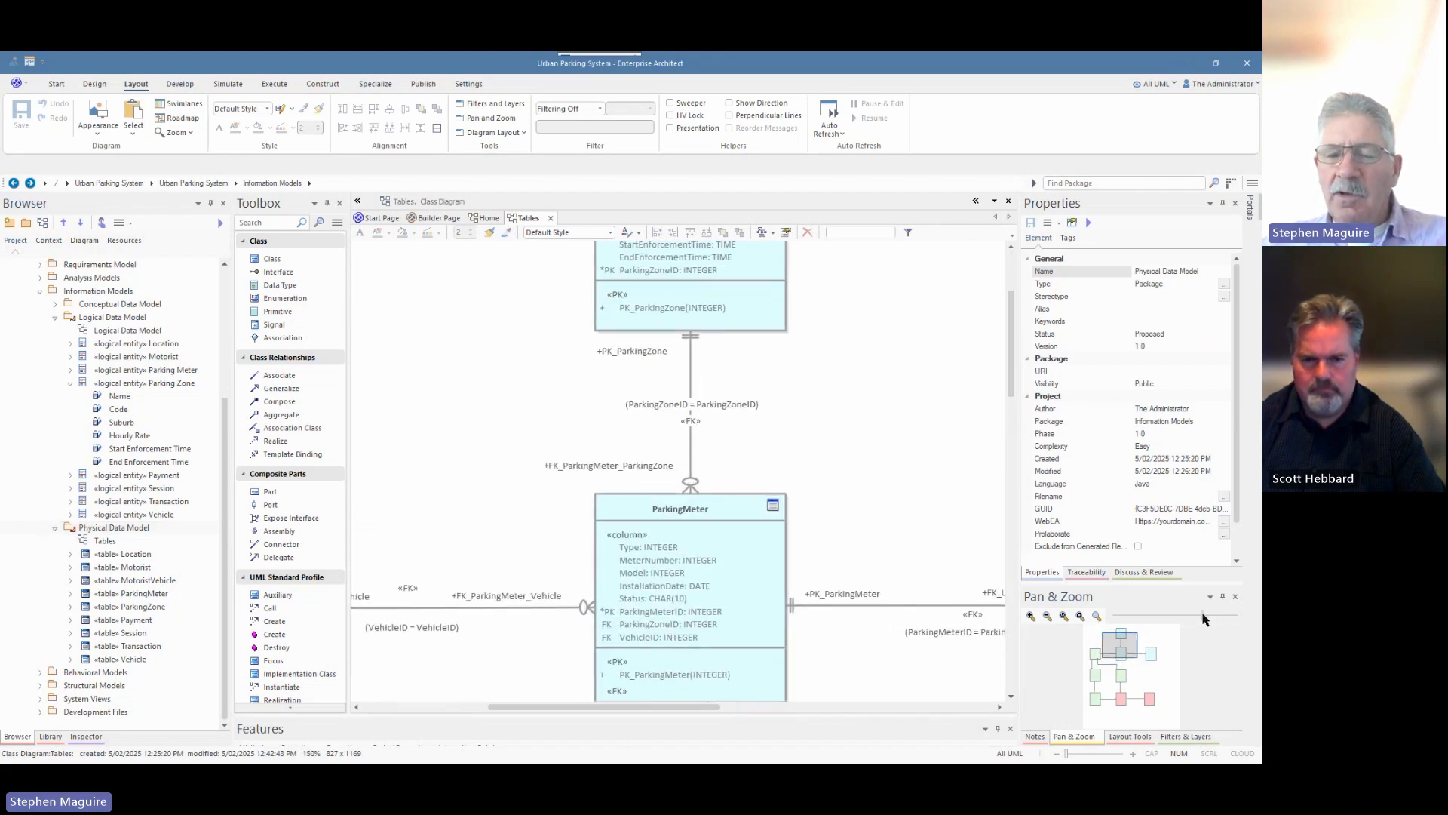
pyautogui.moveTo(1121, 653)
pyautogui.mouseDown()
pyautogui.moveTo(1106, 668)
pyautogui.moveTo(1102, 647)
pyautogui.moveTo(1119, 641)
pyautogui.mouseUp()
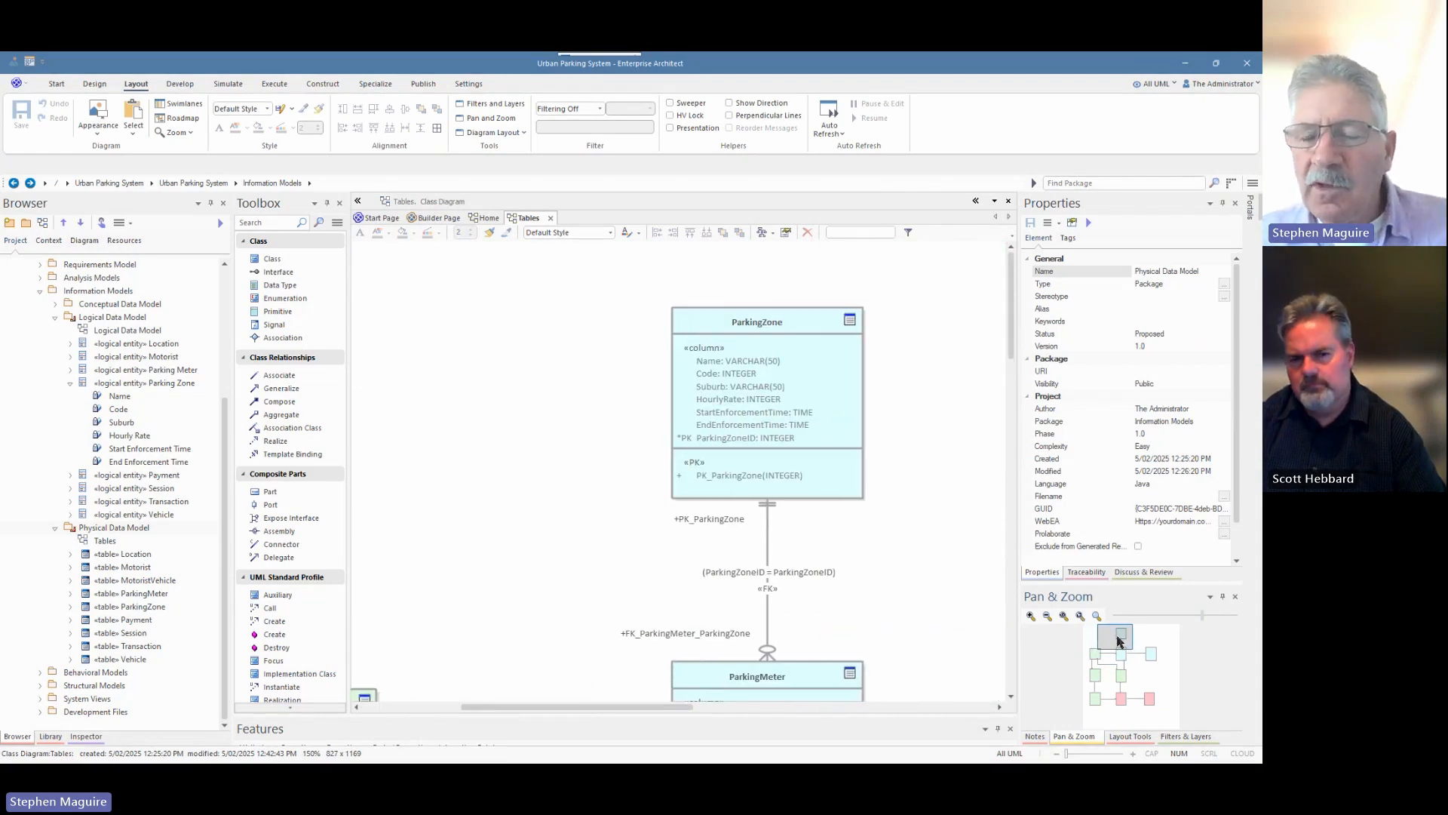
pyautogui.moveTo(1119, 641); pyautogui.dragTo(1117, 642)
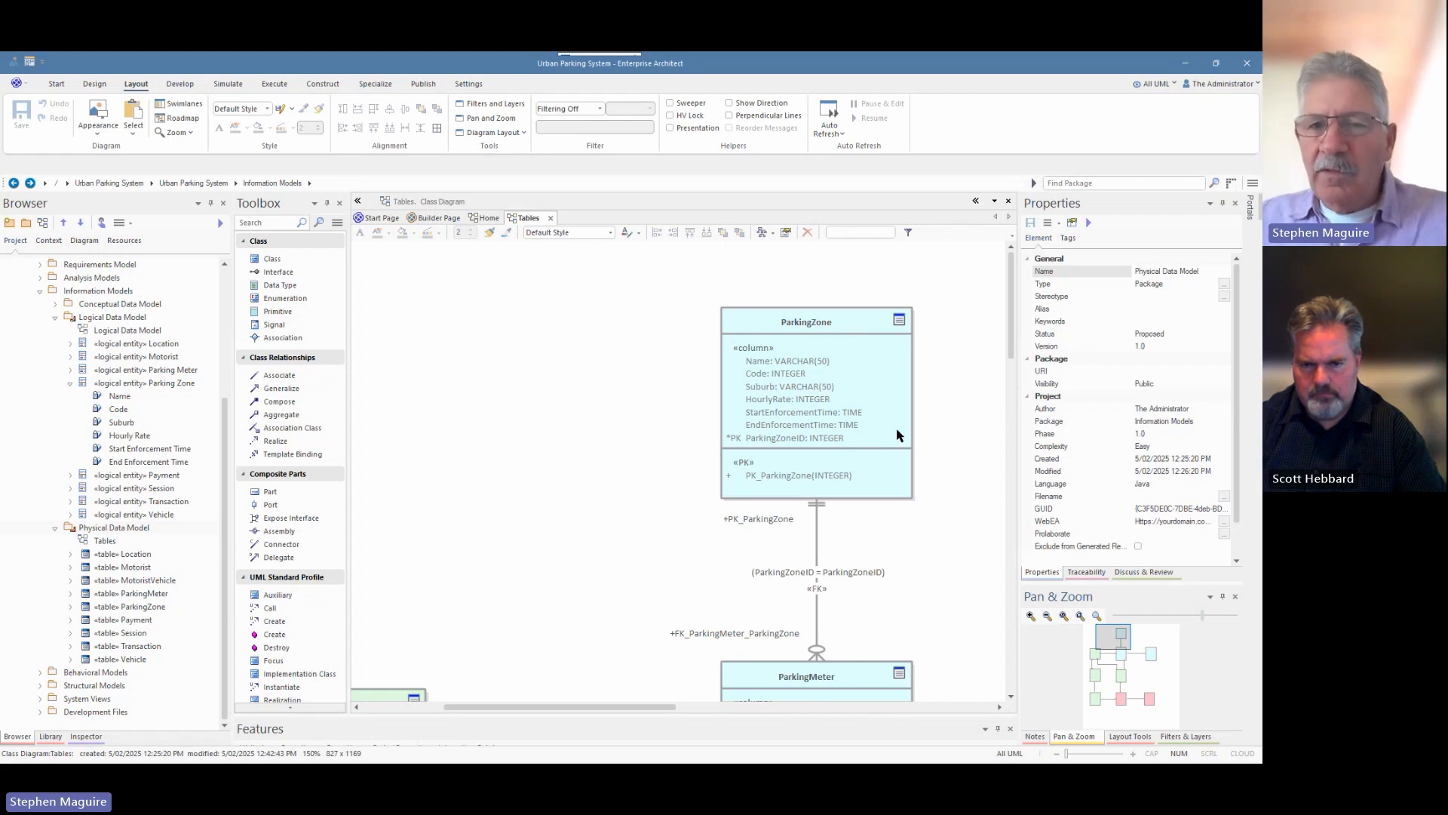
pyautogui.scroll(-3, 926, 439)
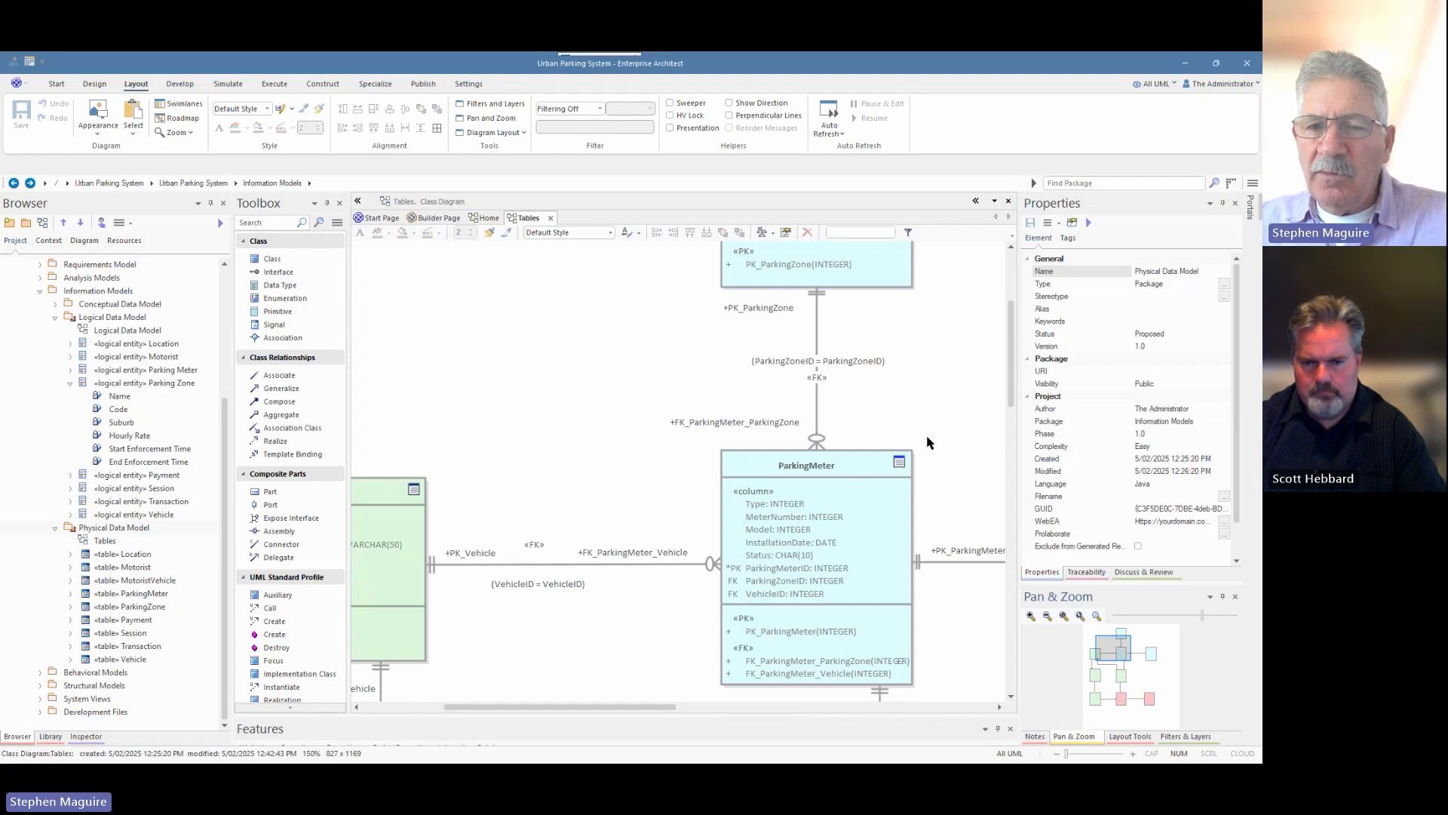
pyautogui.scroll(3, 927, 445)
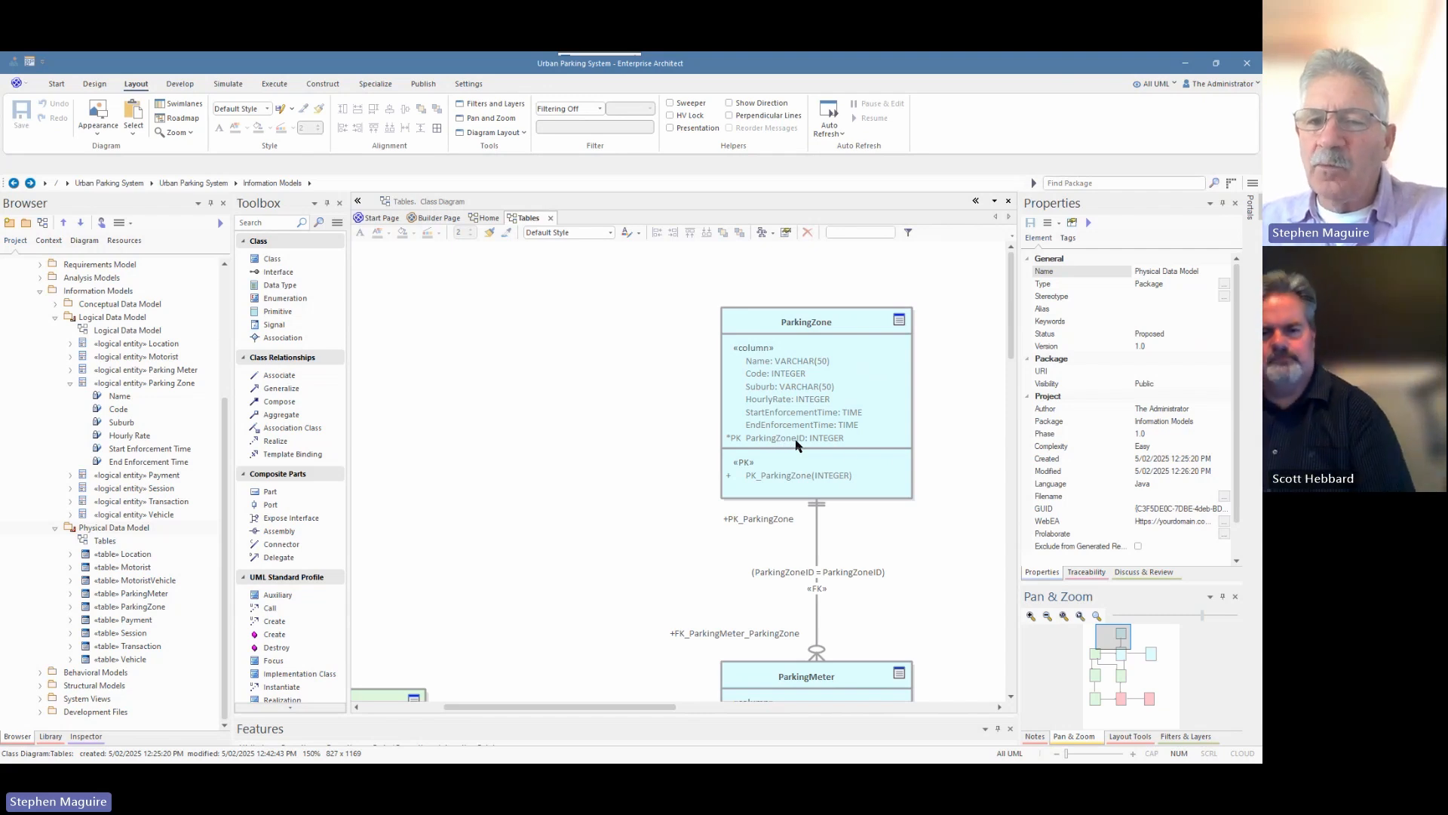
pyautogui.scroll(-3, 817, 452)
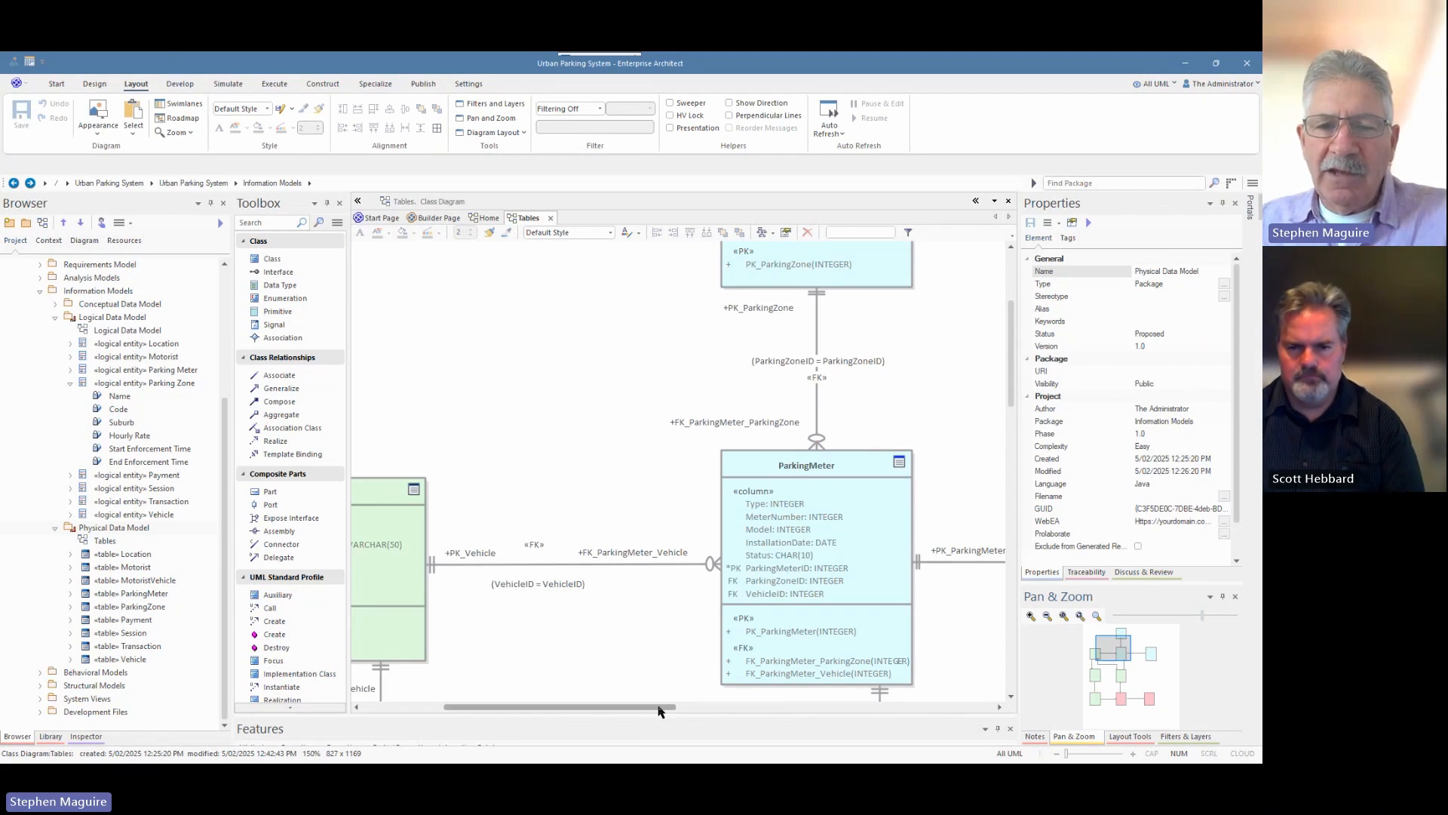
pyautogui.moveTo(659, 711); pyautogui.dragTo(578, 722)
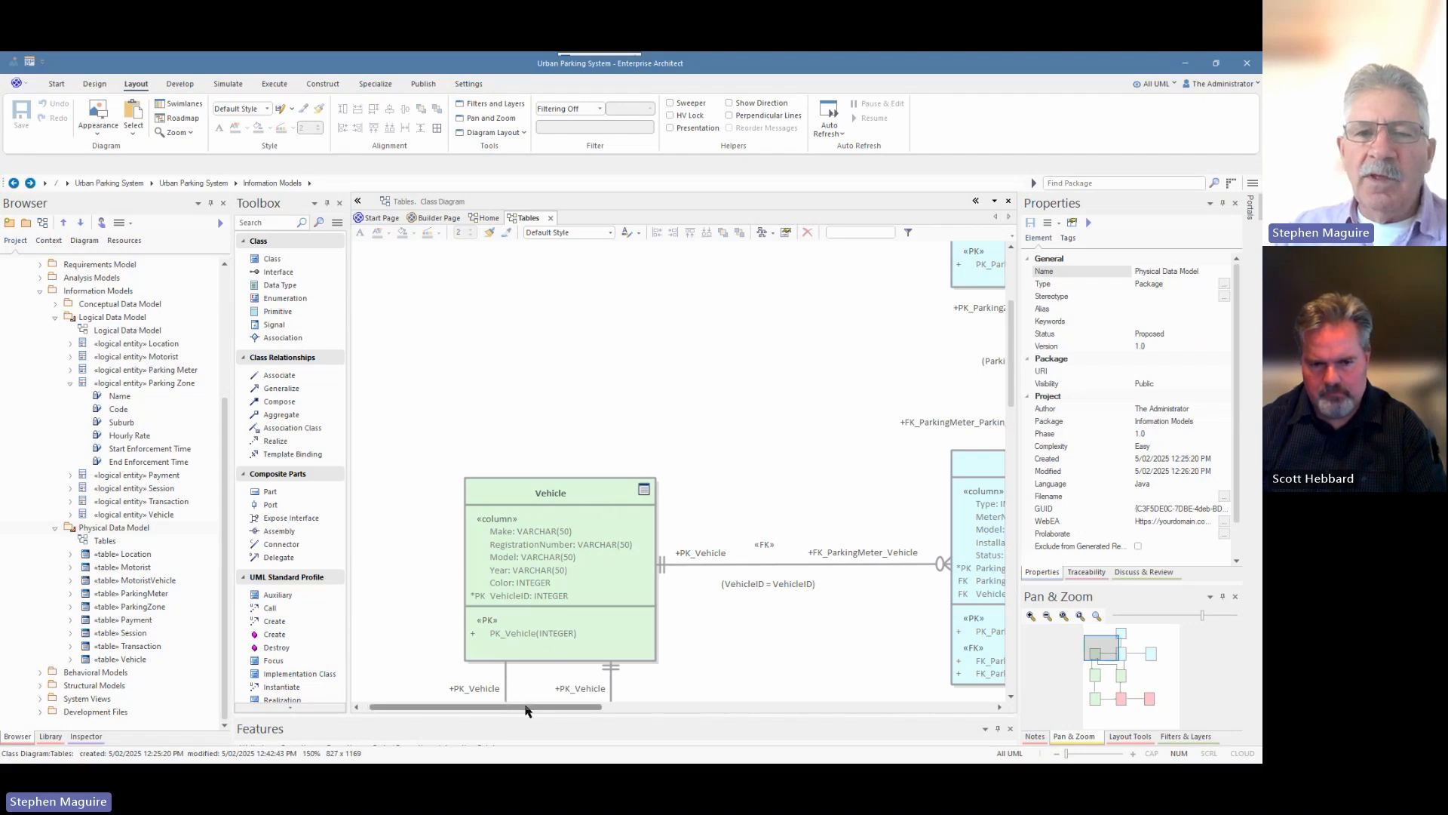
# Show the Develop ribbon's database and data-modelling commands.
pyautogui.moveTo(526, 710); pyautogui.dragTo(552, 712)
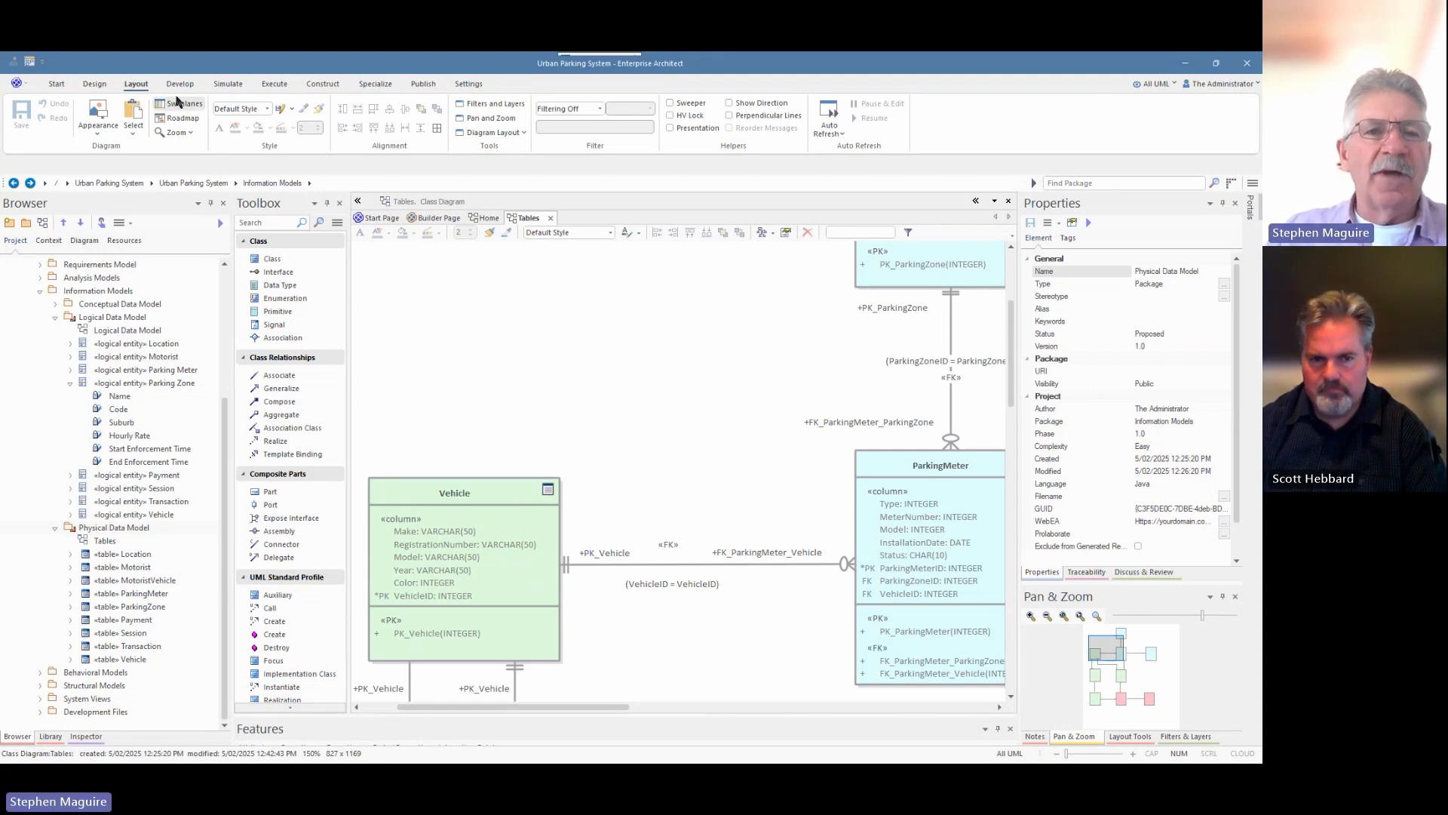
pyautogui.click(180, 86)
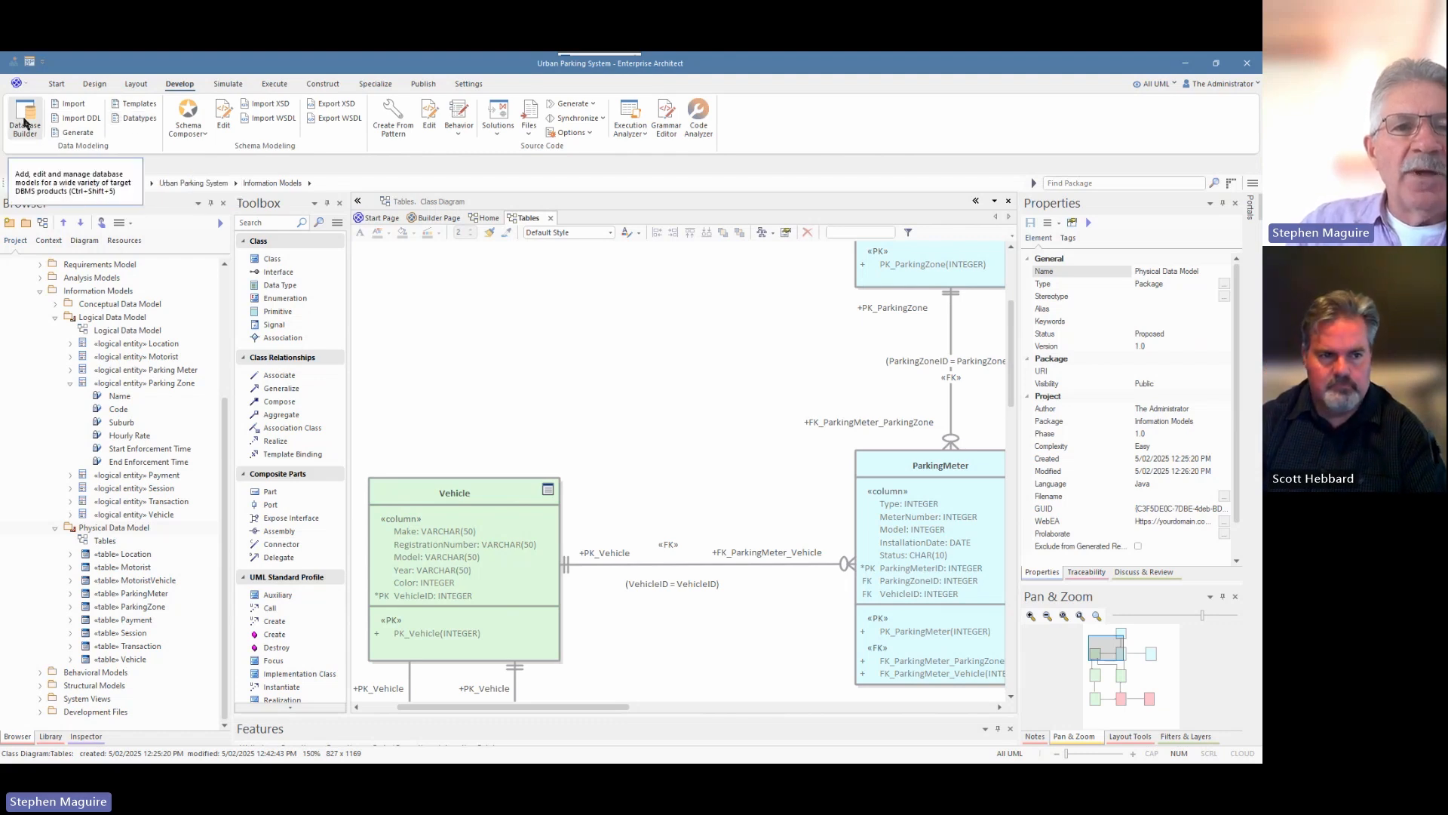
# Make MySql the default datatype product, check its types such as REAL, TIME and TIMESTAMP, then close the list.
pyautogui.click(136, 118)
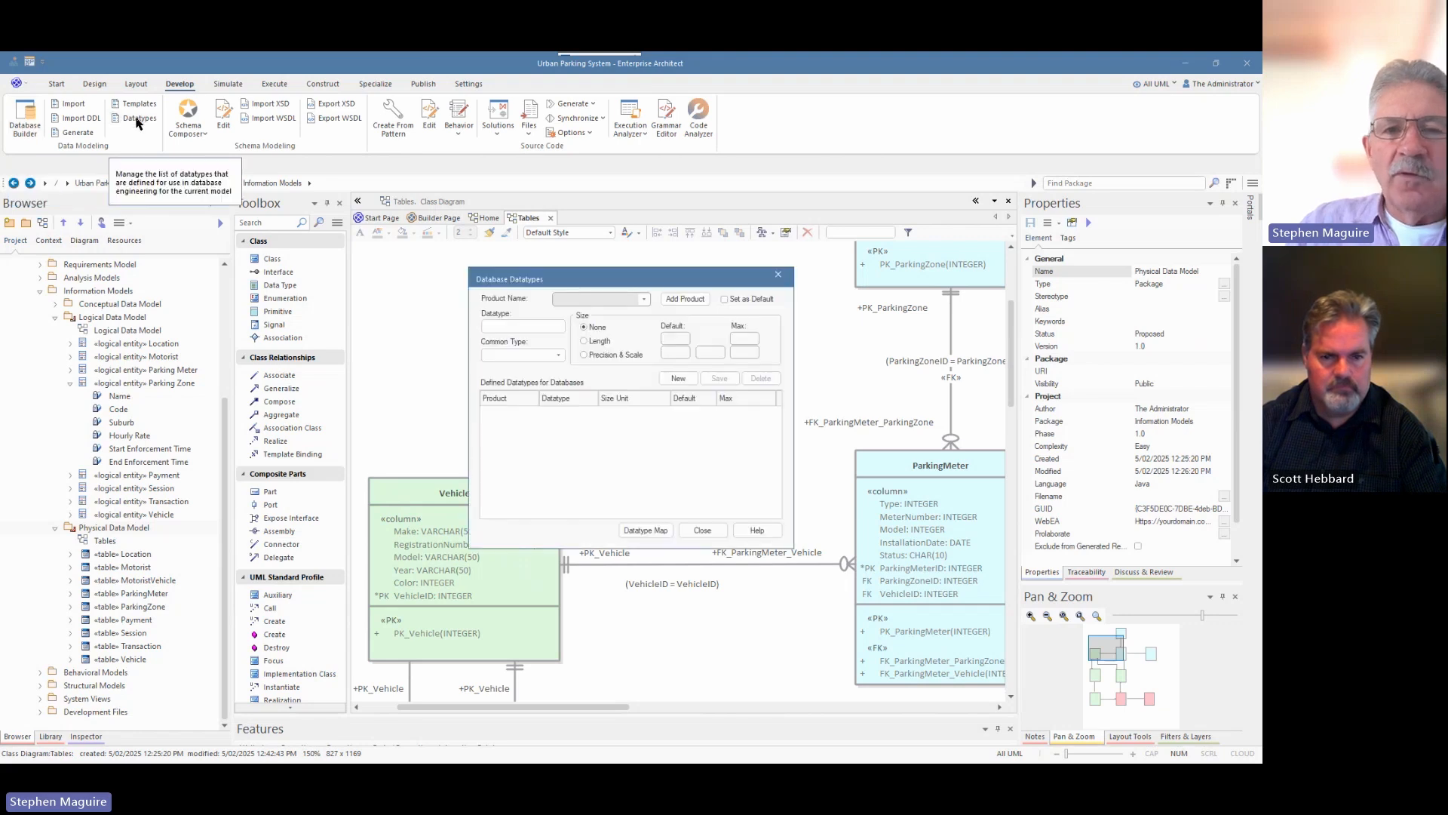
pyautogui.click(643, 300)
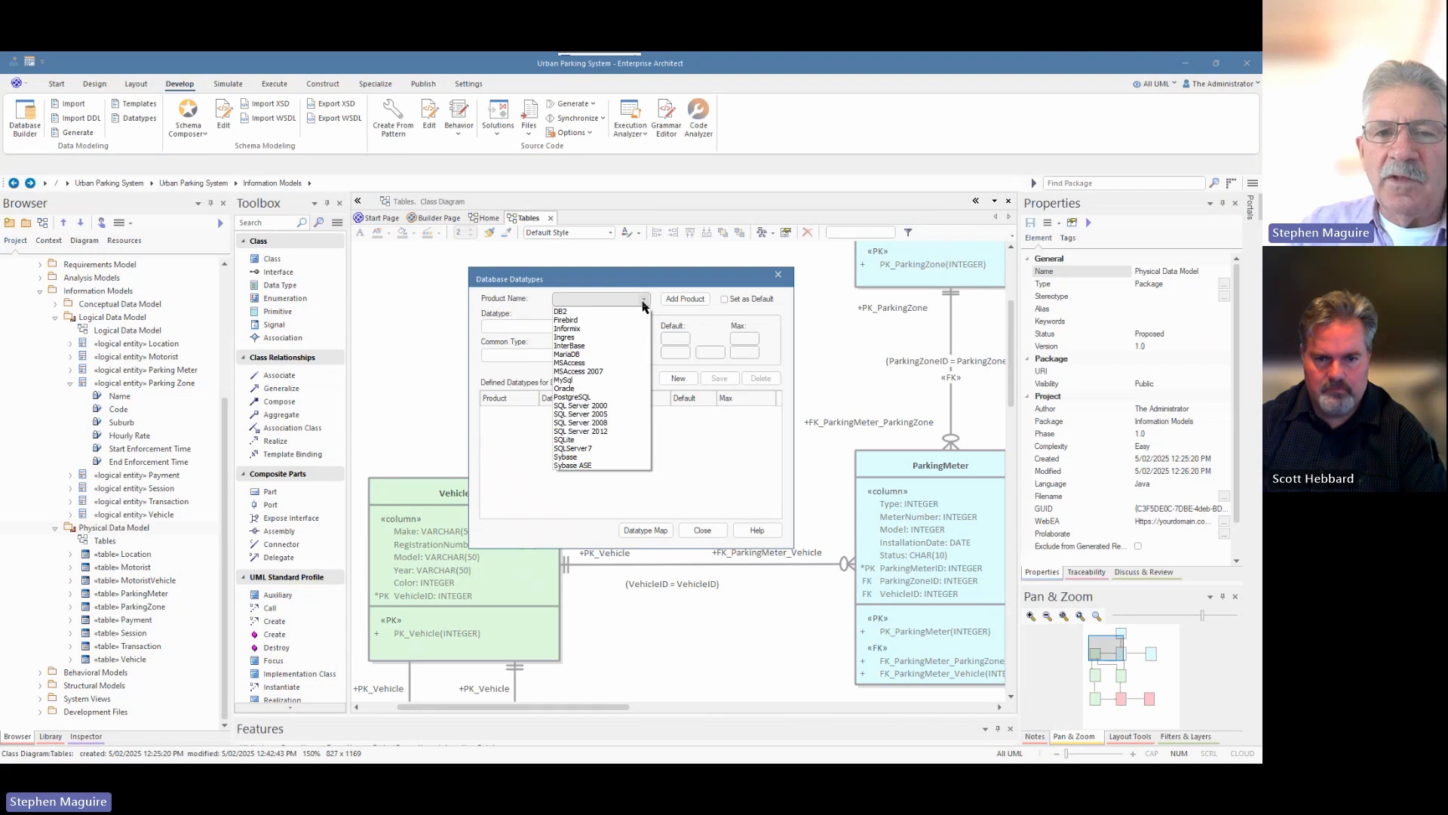
pyautogui.click(582, 379)
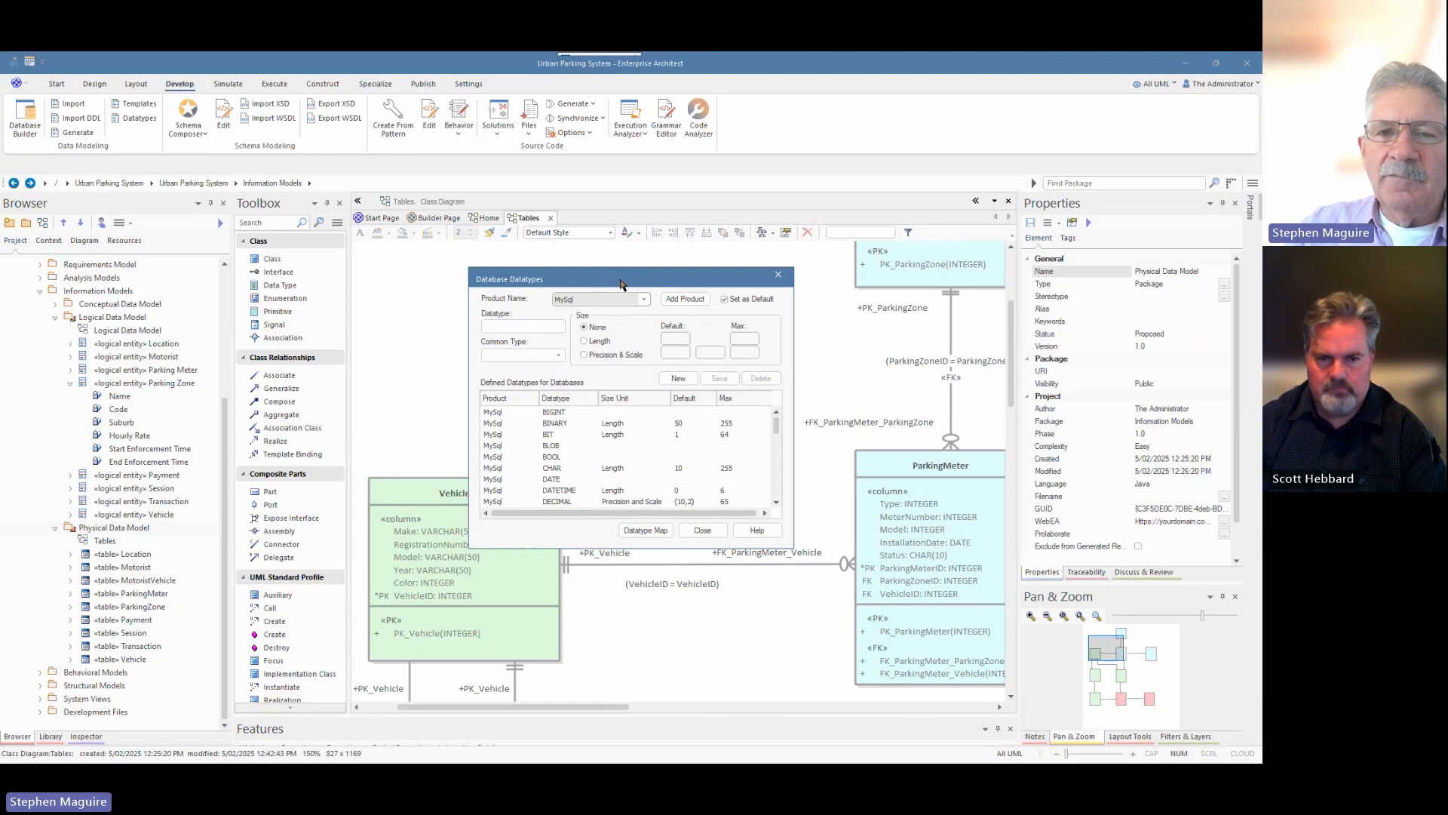
pyautogui.moveTo(622, 283); pyautogui.dragTo(612, 270)
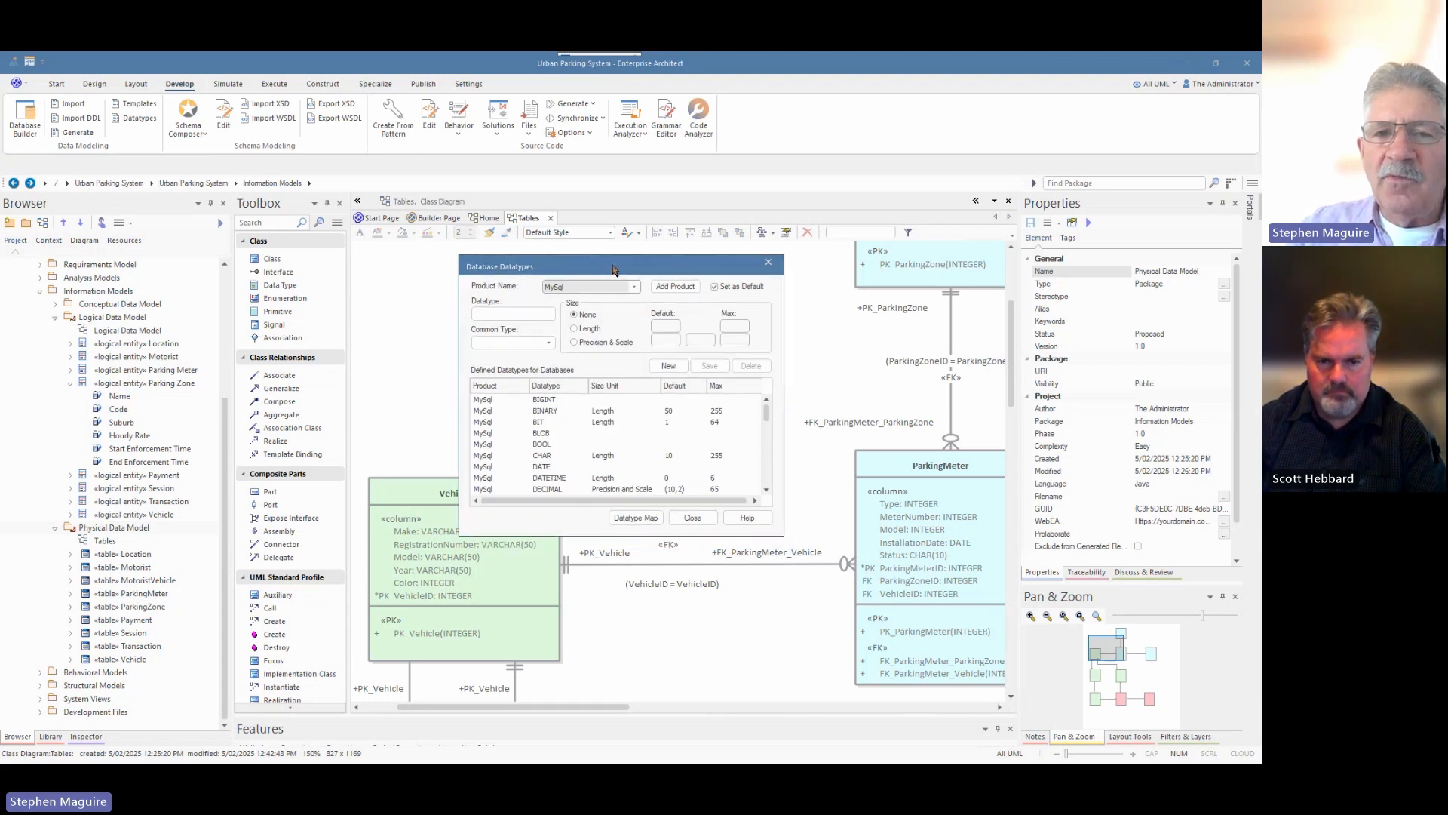
pyautogui.moveTo(767, 414); pyautogui.dragTo(768, 471)
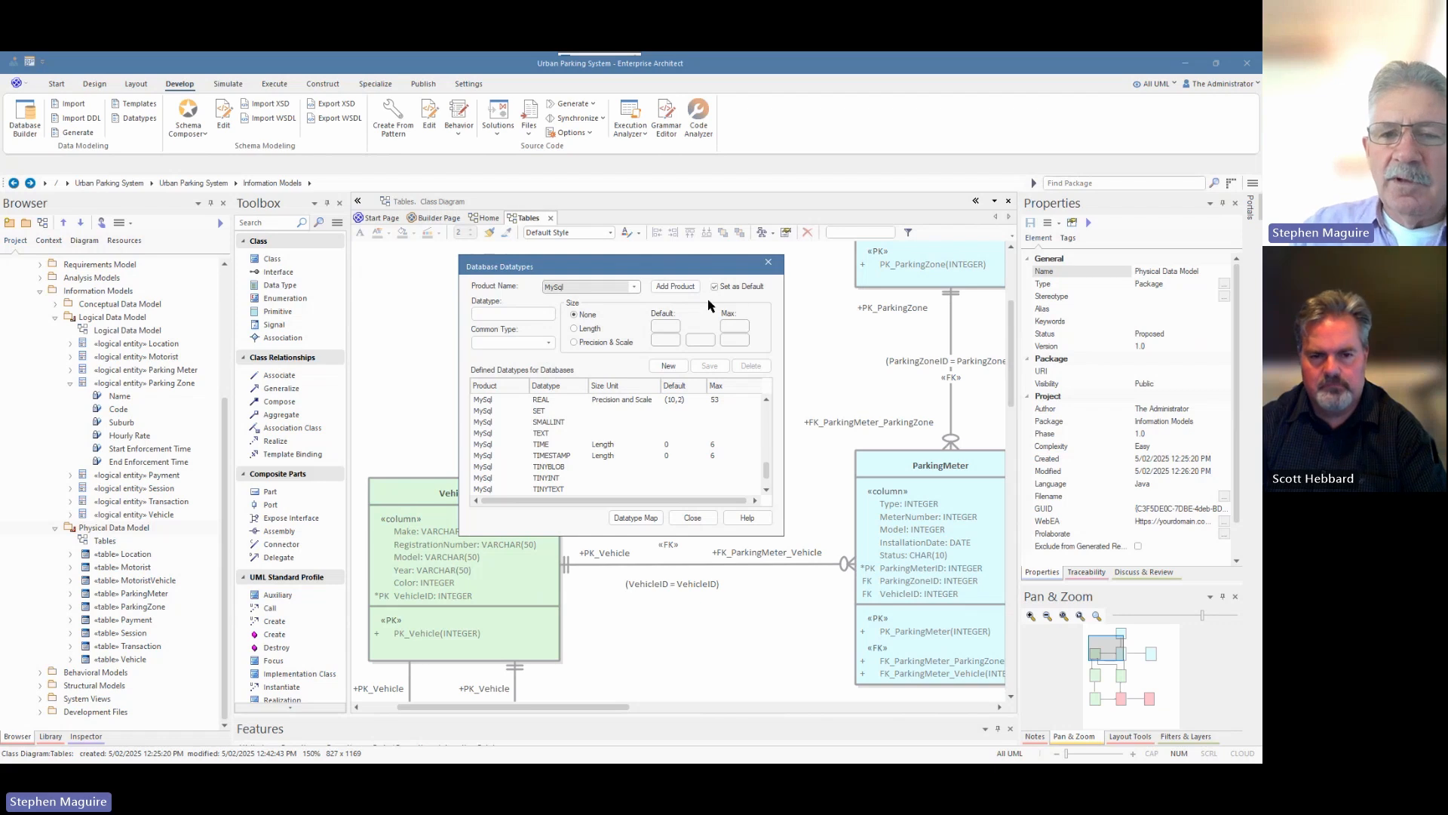
pyautogui.click(769, 263)
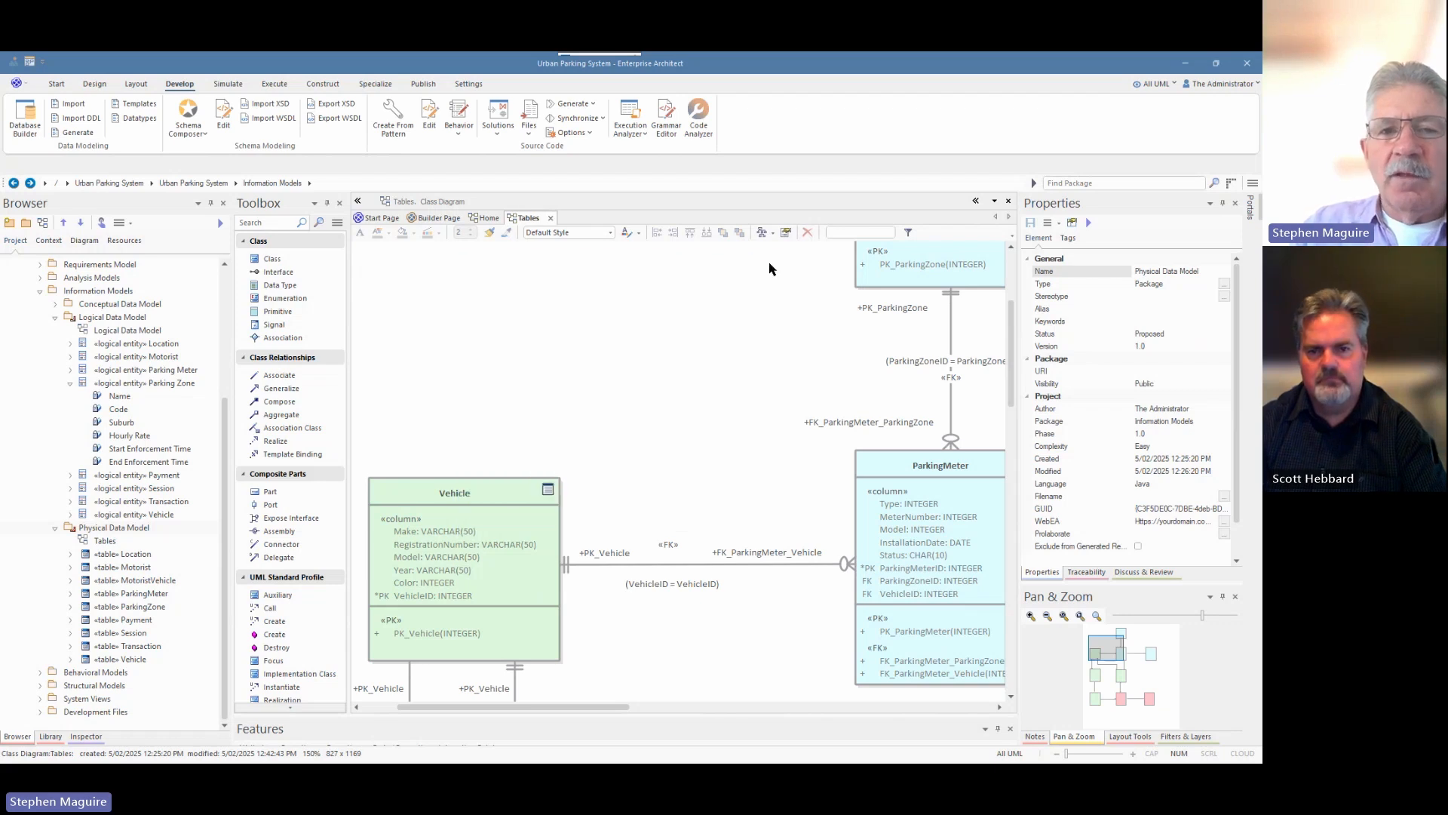
# Begin a new database in Database Builder and preview the MySQL Model Structure starter pattern instead of PostgreSQL.
pyautogui.click(28, 122)
pyautogui.click(418, 237)
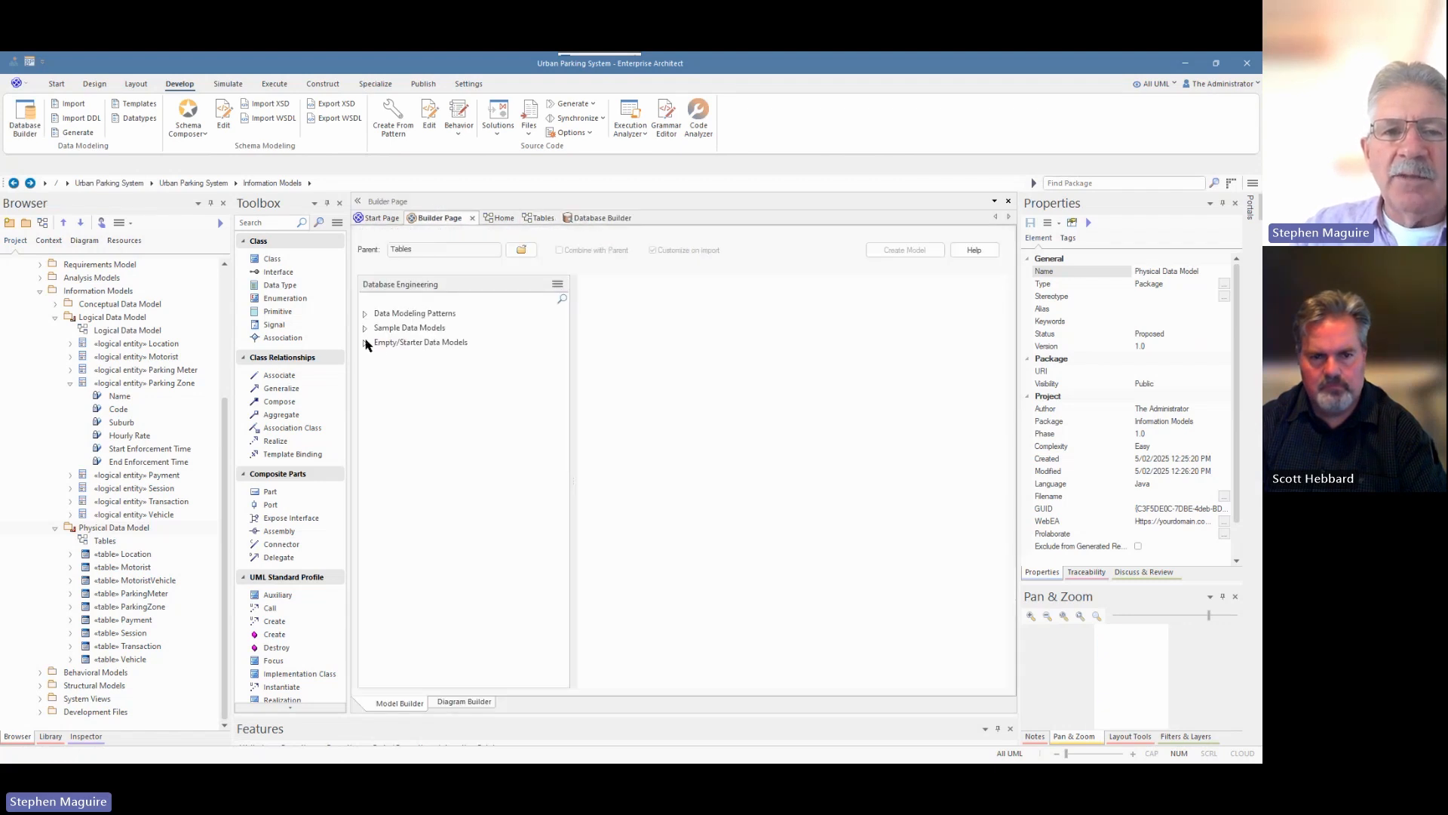
pyautogui.click(364, 344)
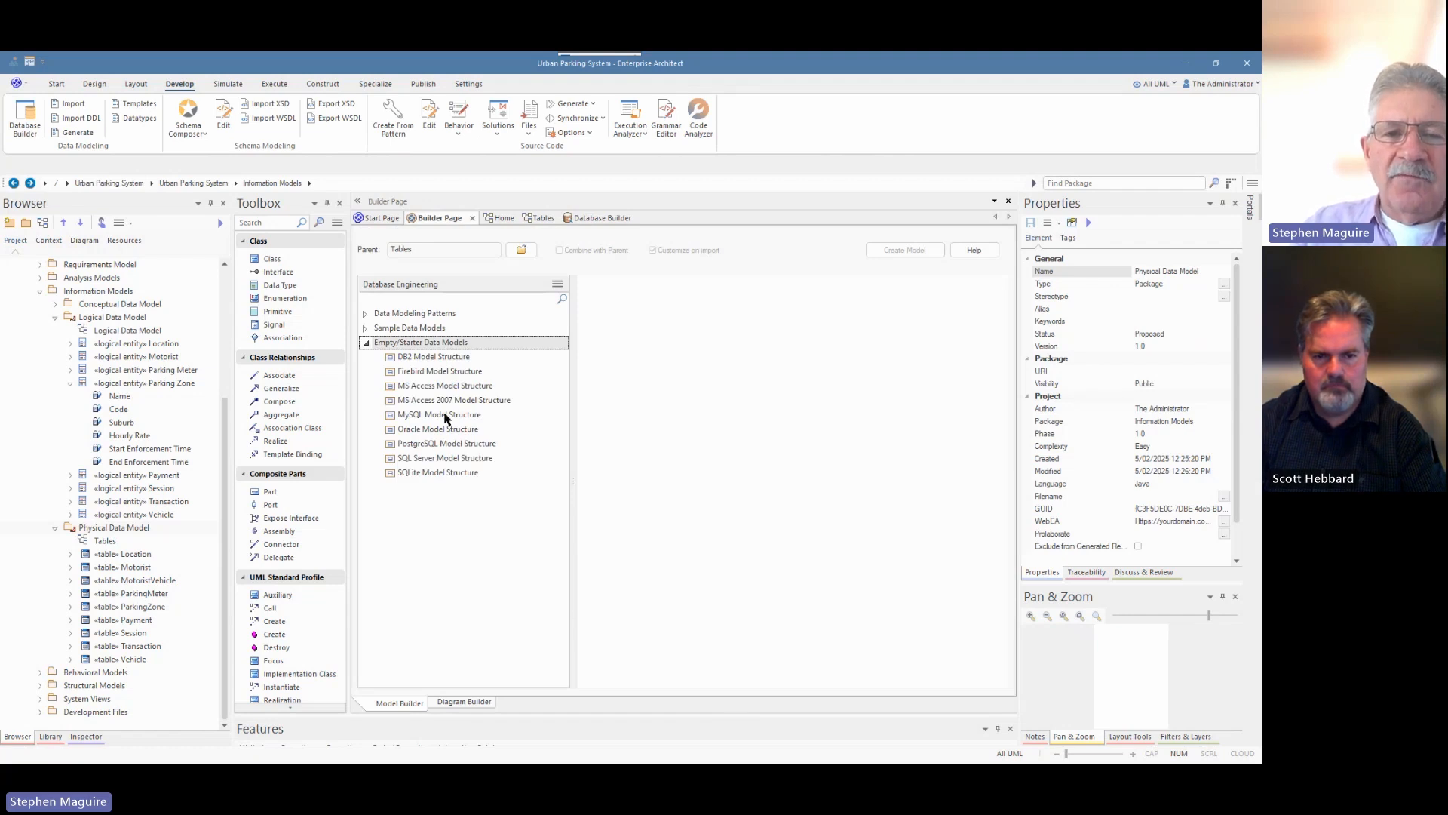
pyautogui.click(420, 446)
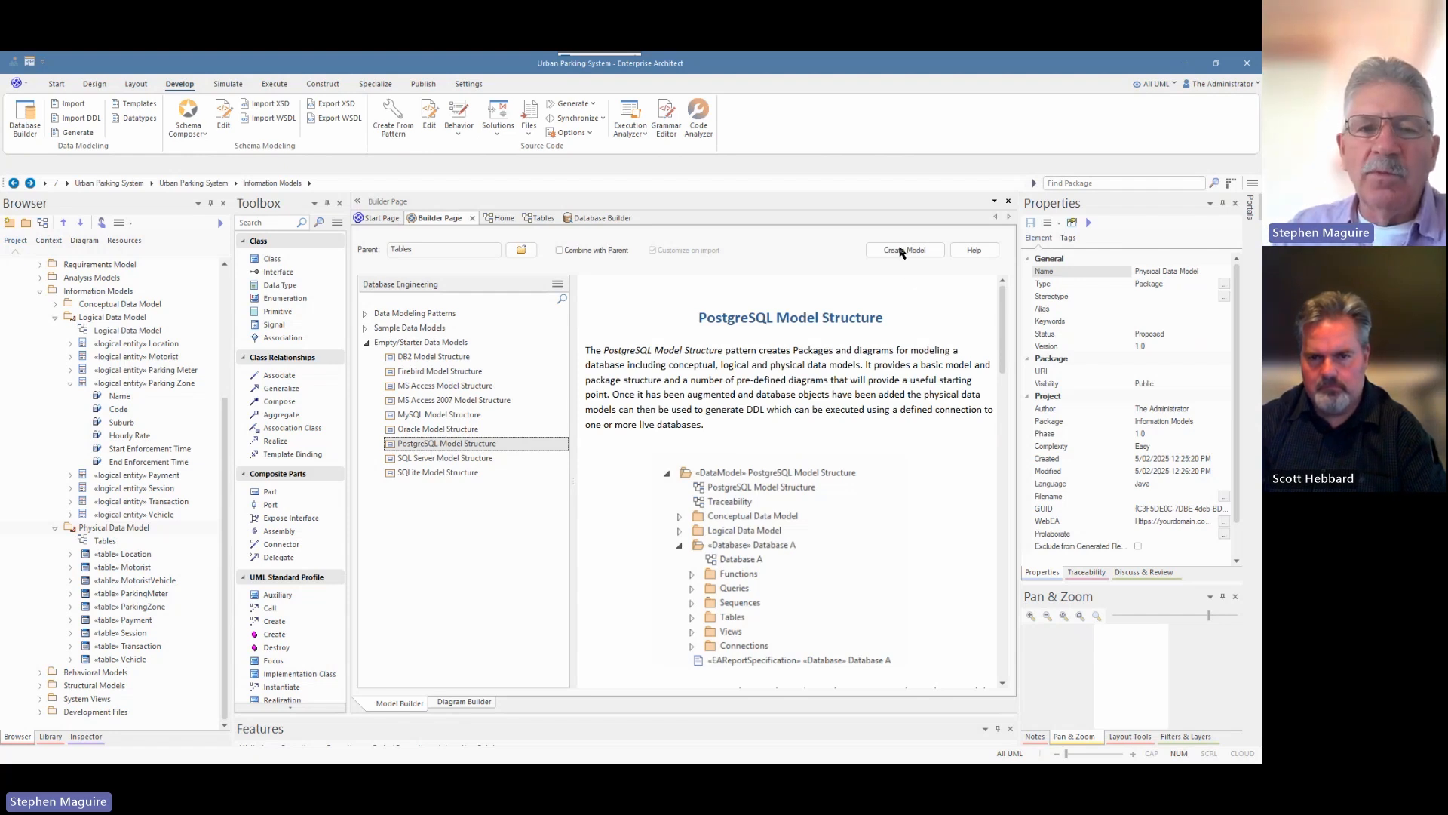
pyautogui.click(446, 418)
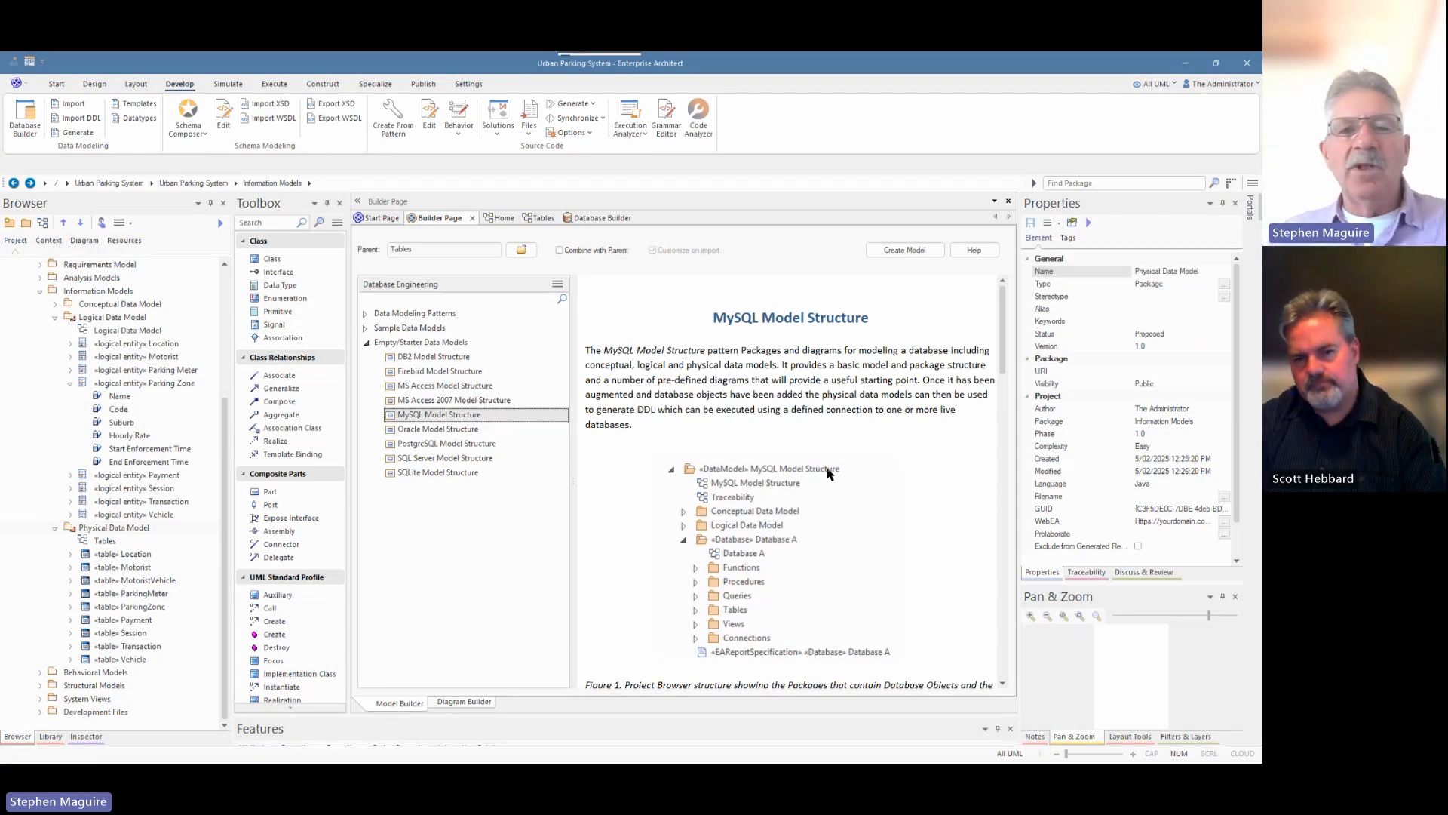
# Return to the Tables diagram of Vehicle, ParkingMeter and ParkingZone and collapse Logical Data Model in the Browser.
pyautogui.click(537, 218)
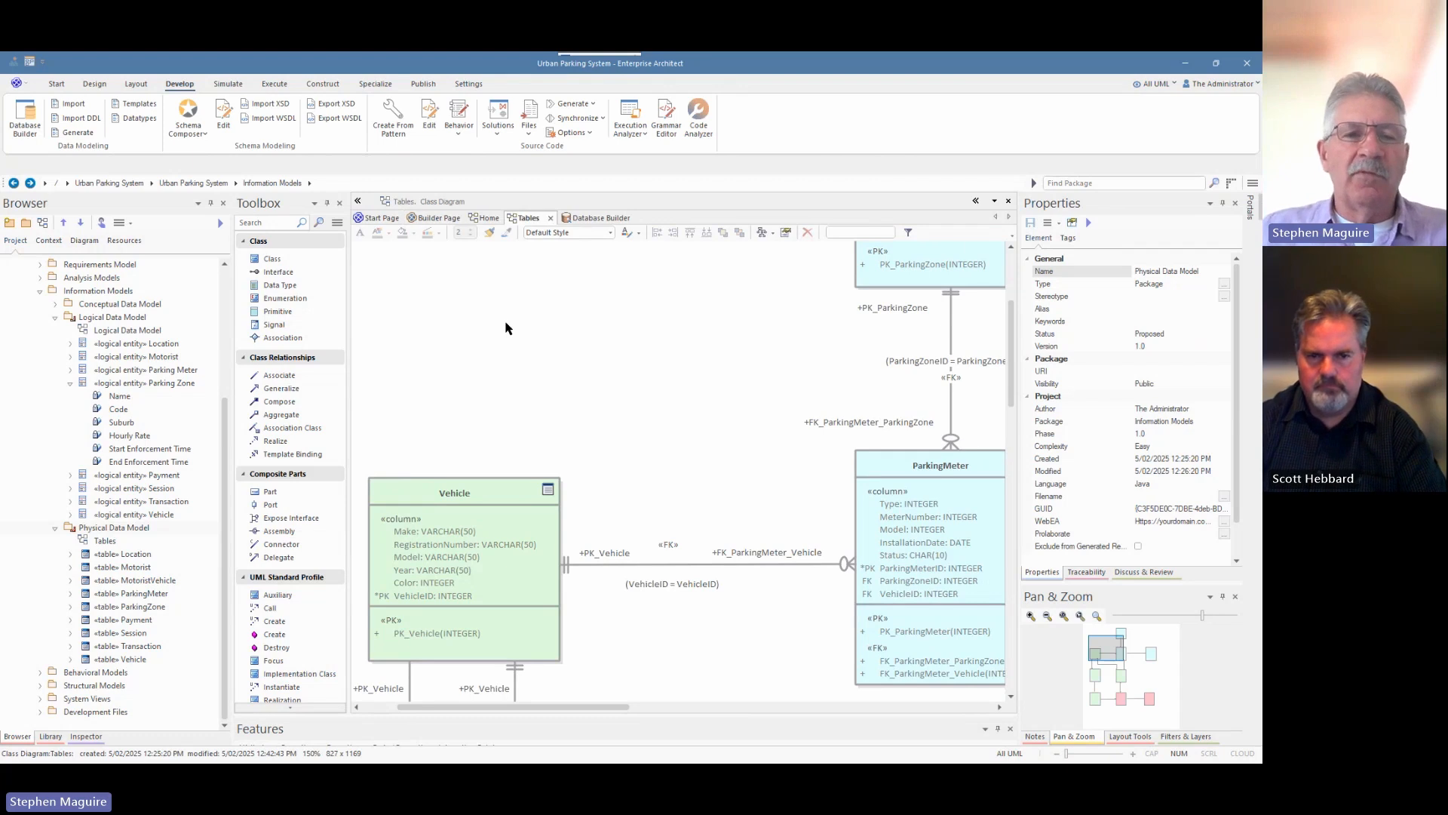
pyautogui.click(55, 318)
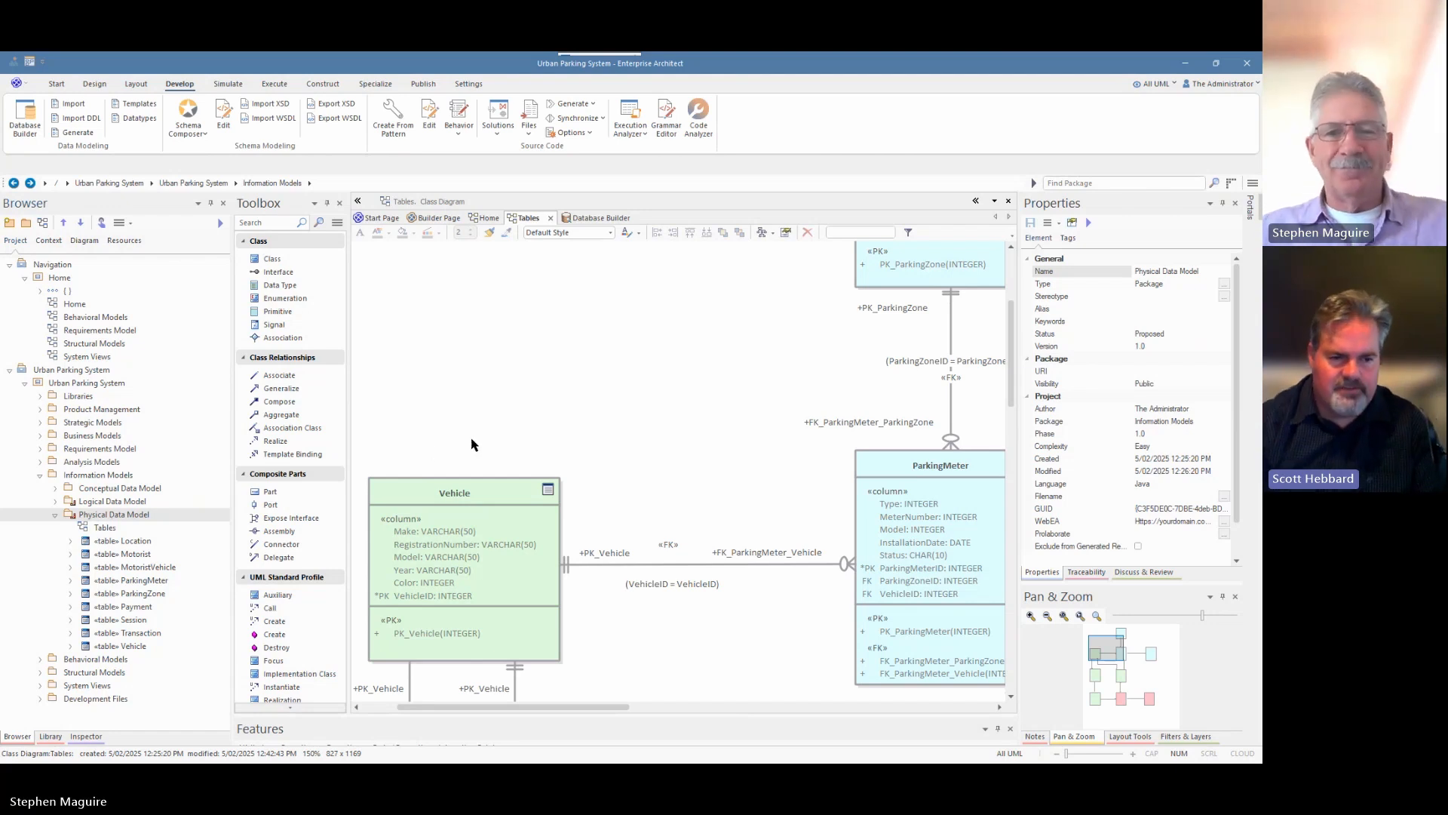
# Zoom the Tables diagram to 100% and pan down to the Transaction and Payment tables below Session.
pyautogui.scroll(-3, 649, 370)
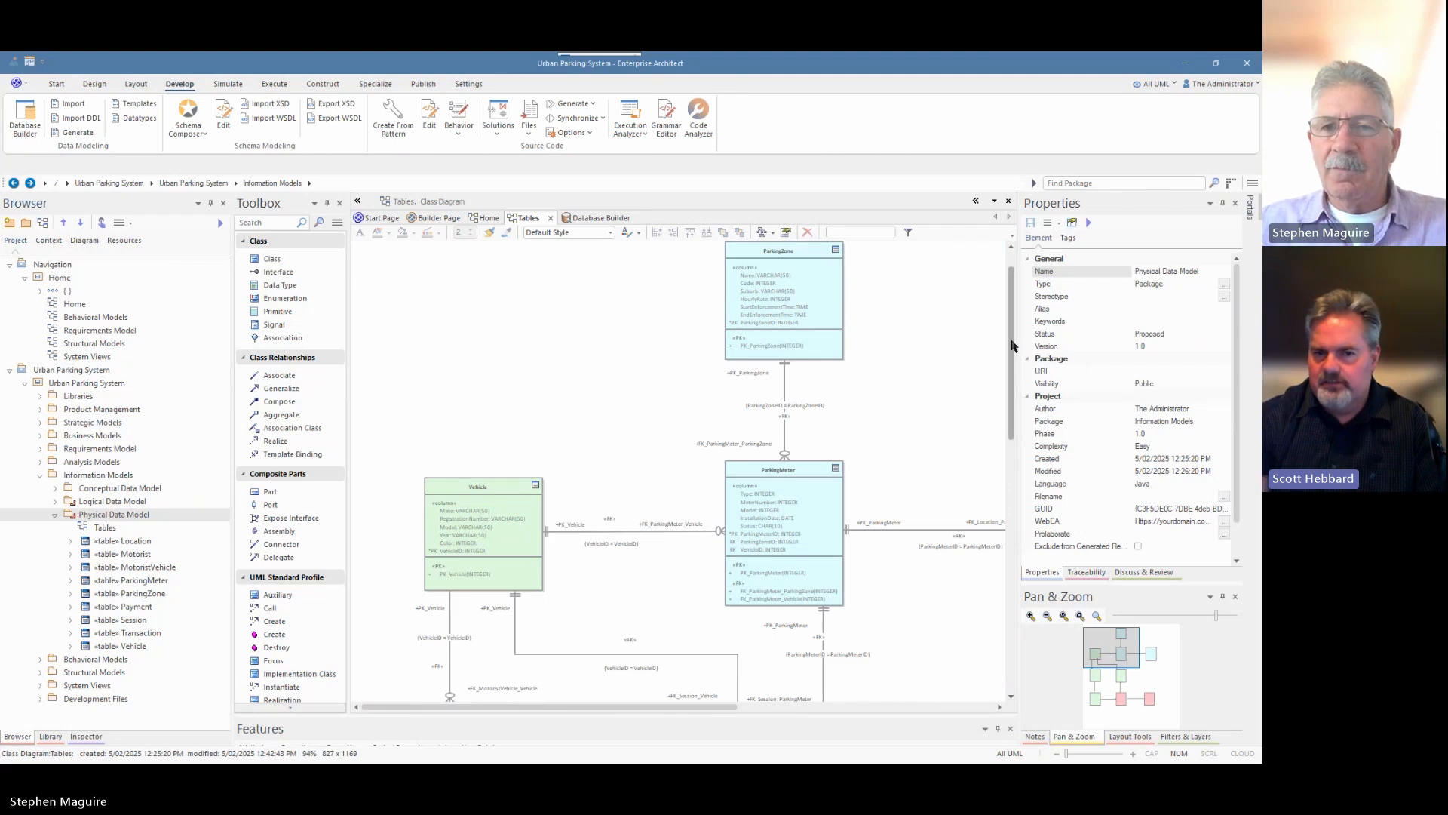
pyautogui.moveTo(1011, 341); pyautogui.dragTo(1011, 325)
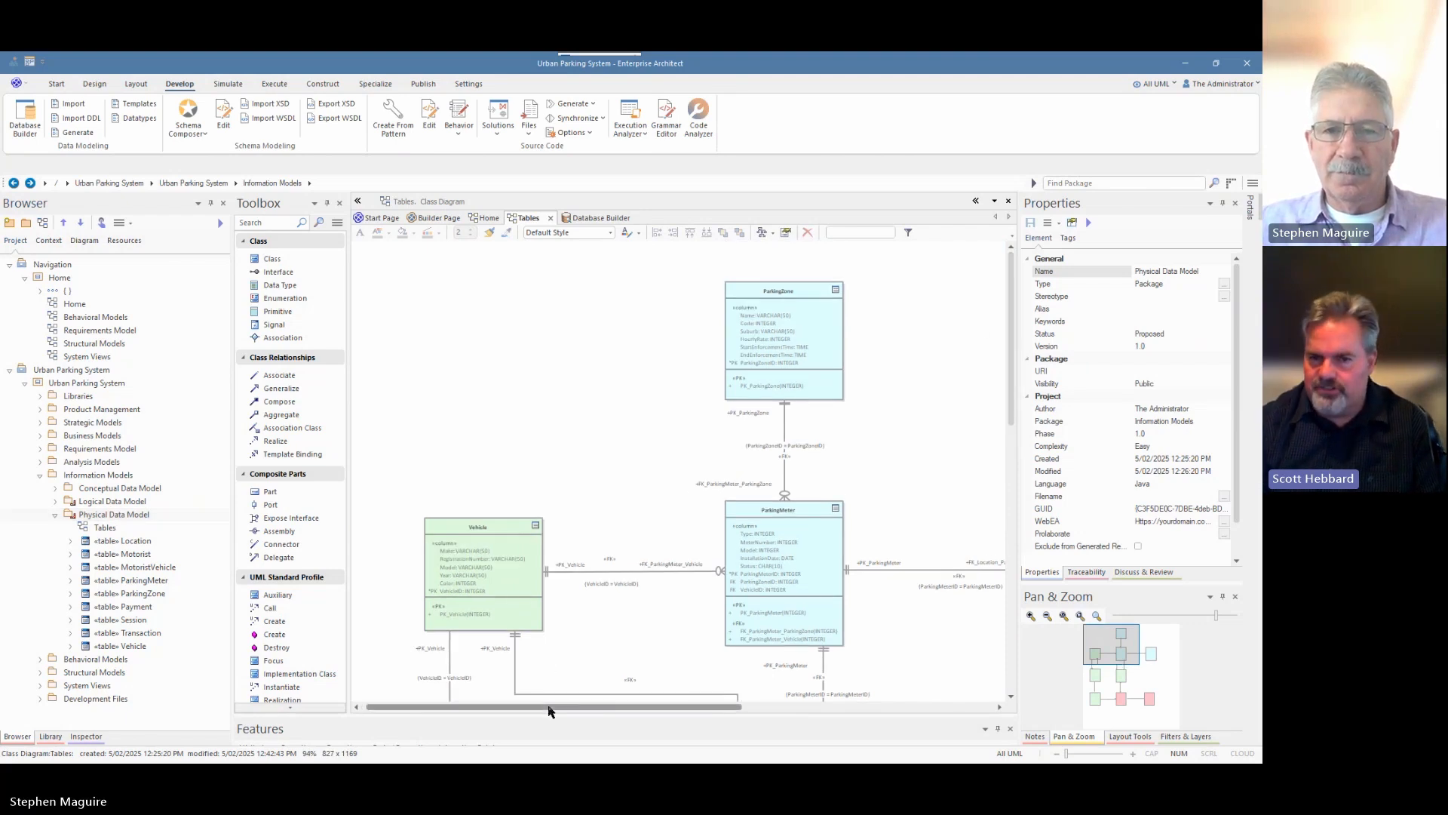
pyautogui.moveTo(550, 706); pyautogui.dragTo(605, 703)
pyautogui.scroll(-3, 675, 498)
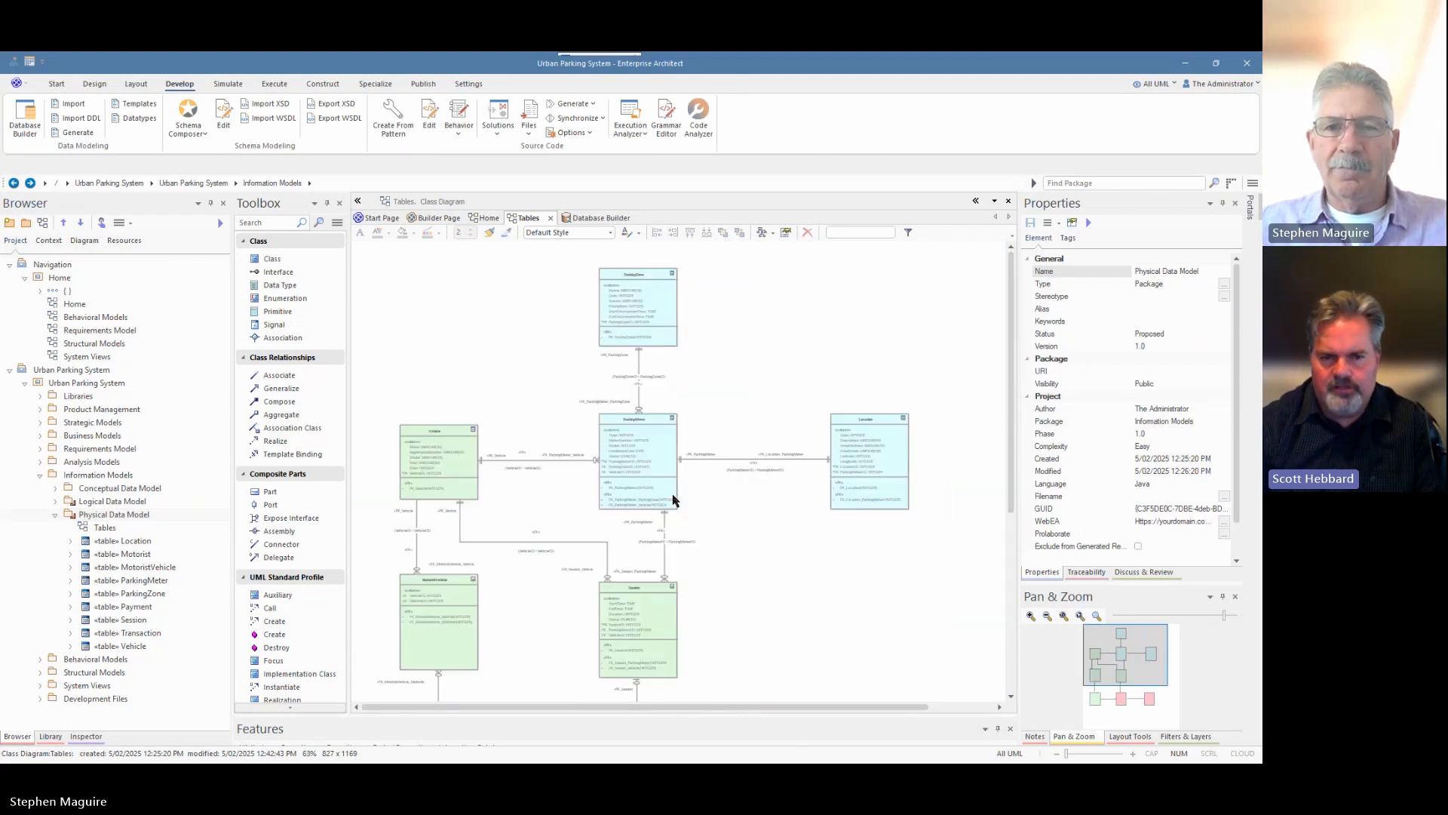
pyautogui.scroll(2, 675, 498)
pyautogui.scroll(1, 669, 500)
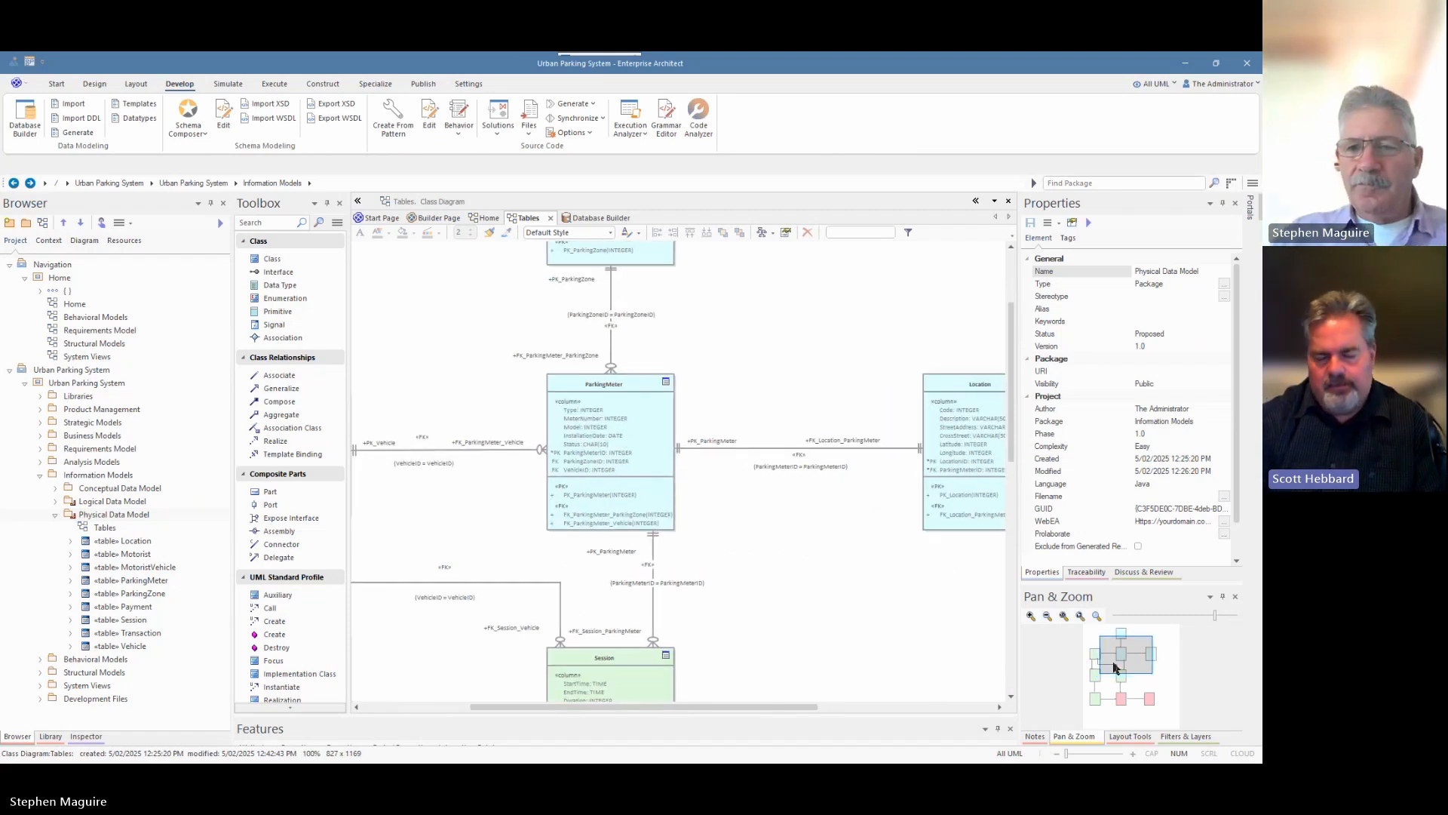
pyautogui.moveTo(1114, 652); pyautogui.dragTo(1117, 701)
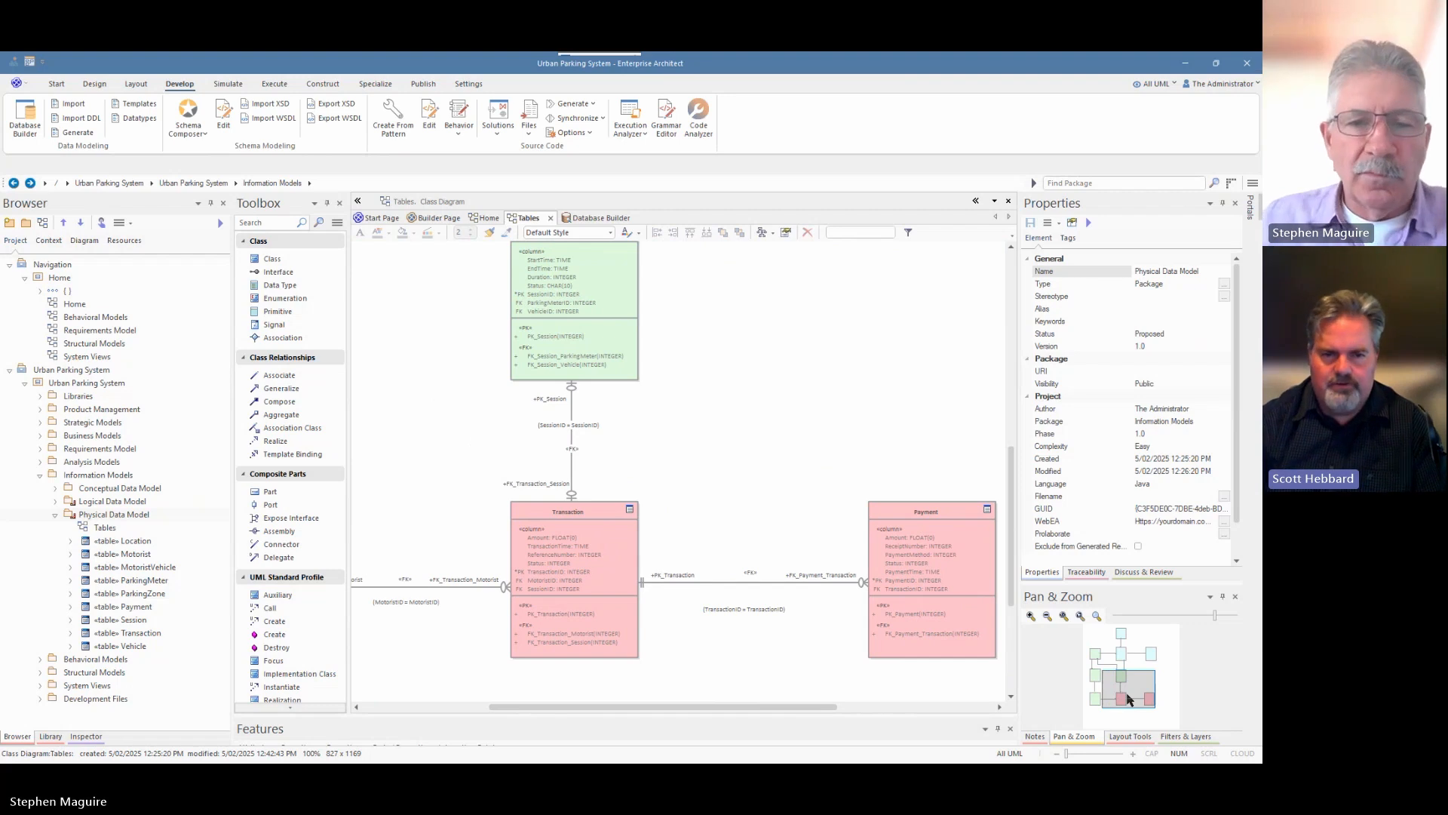